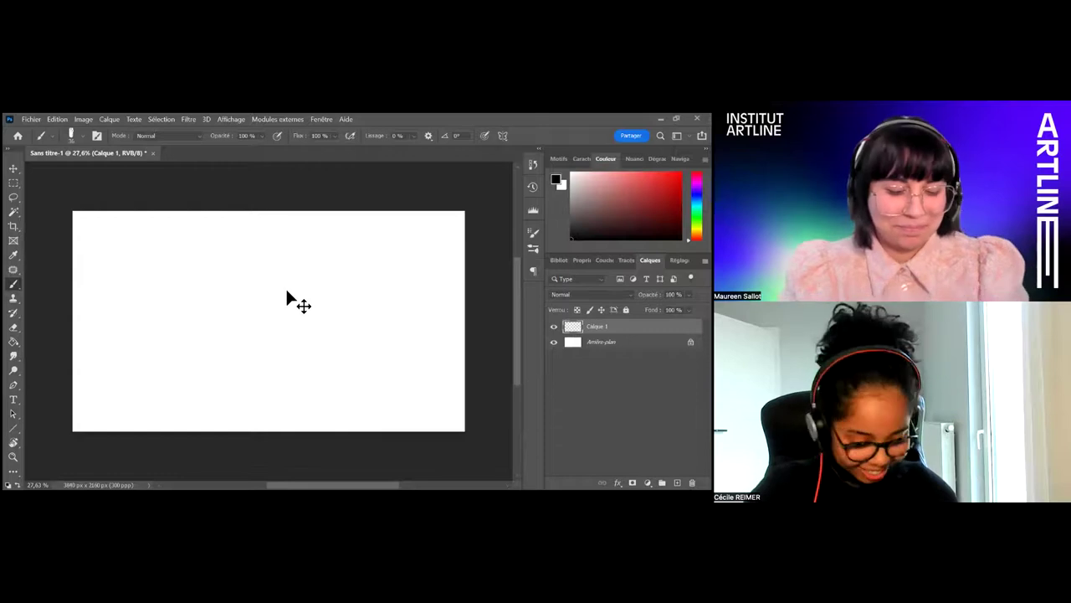
Add a new layer above Calque 1 and ready the Kyle's Dry Media brush at 23 px
{"action": "left_click_drag", "start_coordinate": [297, 290], "coordinate": [318, 290]}
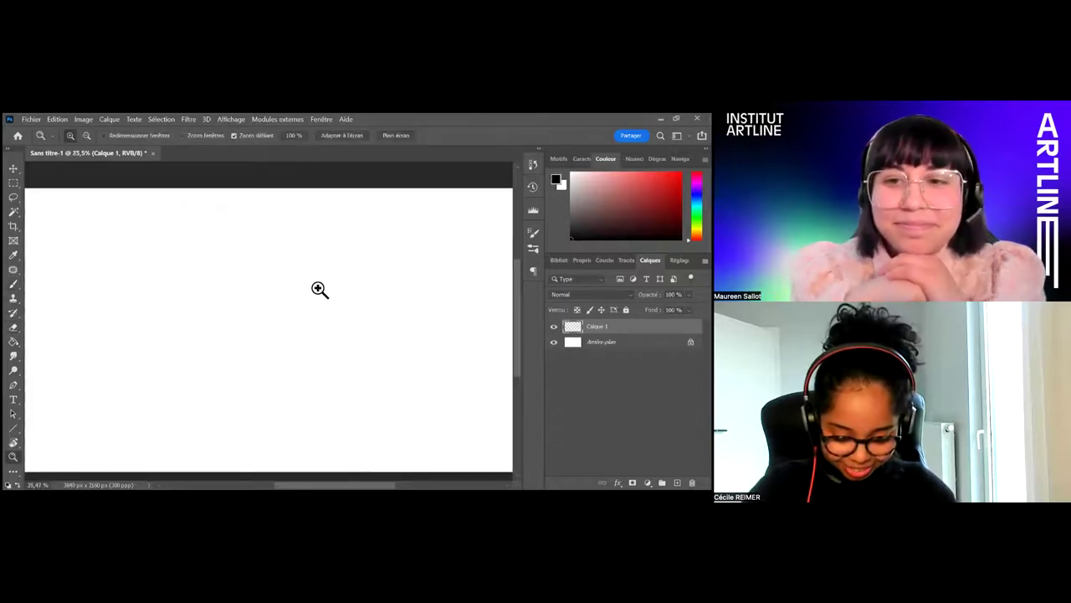
{"action": "key", "text": "ctrl+shift+alt+n"}
{"action": "key", "text": "b"}
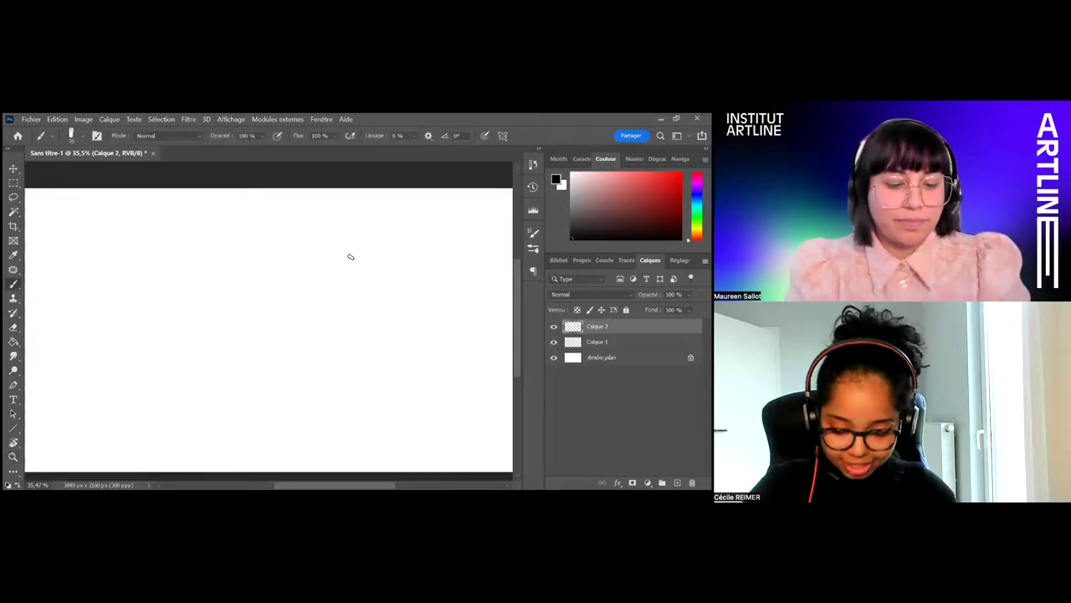
{"action": "right_click", "coordinate": [391, 297]}
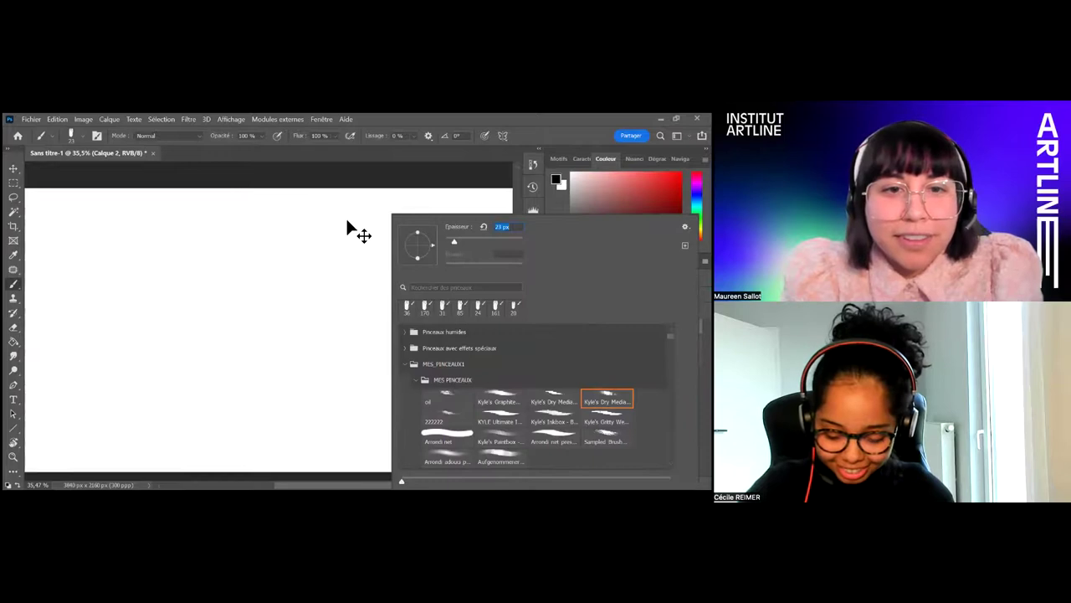
{"action": "left_click", "coordinate": [348, 224]}
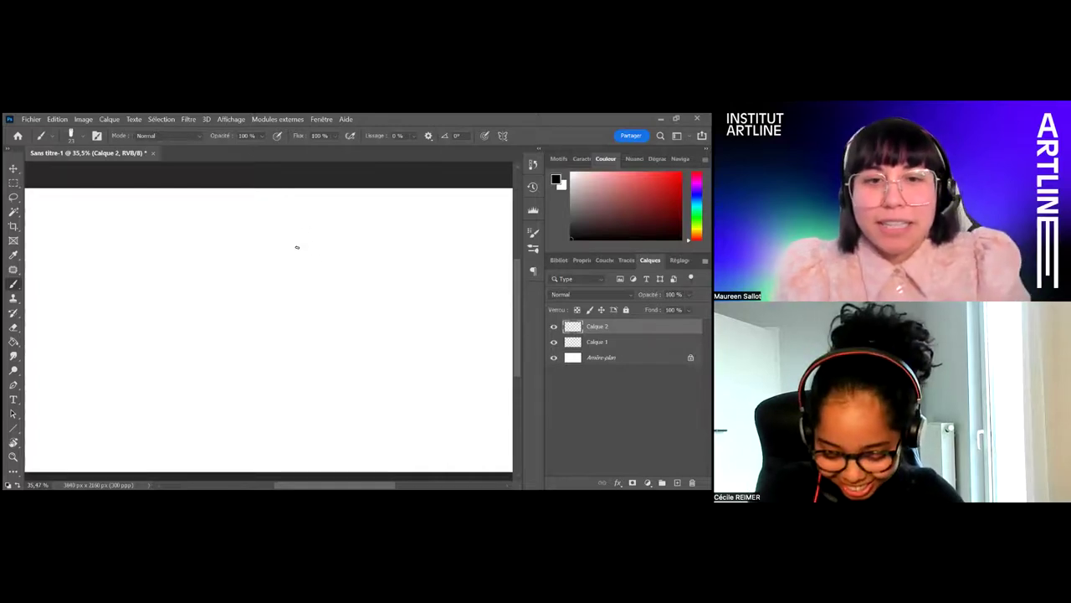
Sketch the character's head, ears, collar and jacket outline in thin black strokes in the upper middle of the canvas
{"action": "mouse_move", "coordinate": [302, 229]}
{"action": "left_mouse_down"}
{"action": "mouse_move", "coordinate": [303, 260]}
{"action": "mouse_move", "coordinate": [325, 253]}
{"action": "left_mouse_up"}
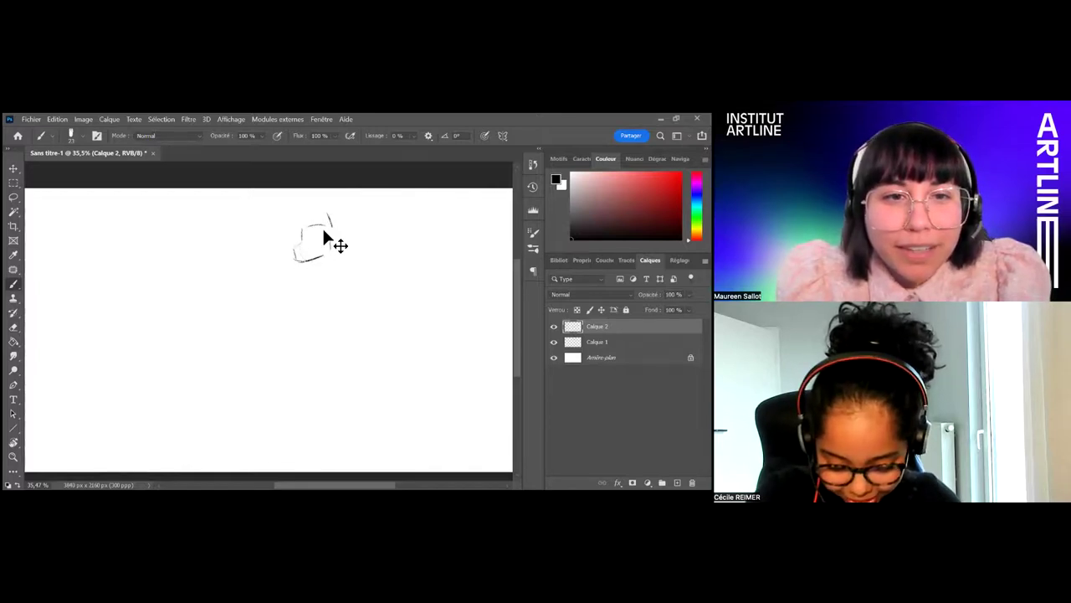
{"action": "mouse_move", "coordinate": [329, 237]}
{"action": "left_mouse_down"}
{"action": "mouse_move", "coordinate": [344, 221]}
{"action": "mouse_move", "coordinate": [330, 218]}
{"action": "left_mouse_up"}
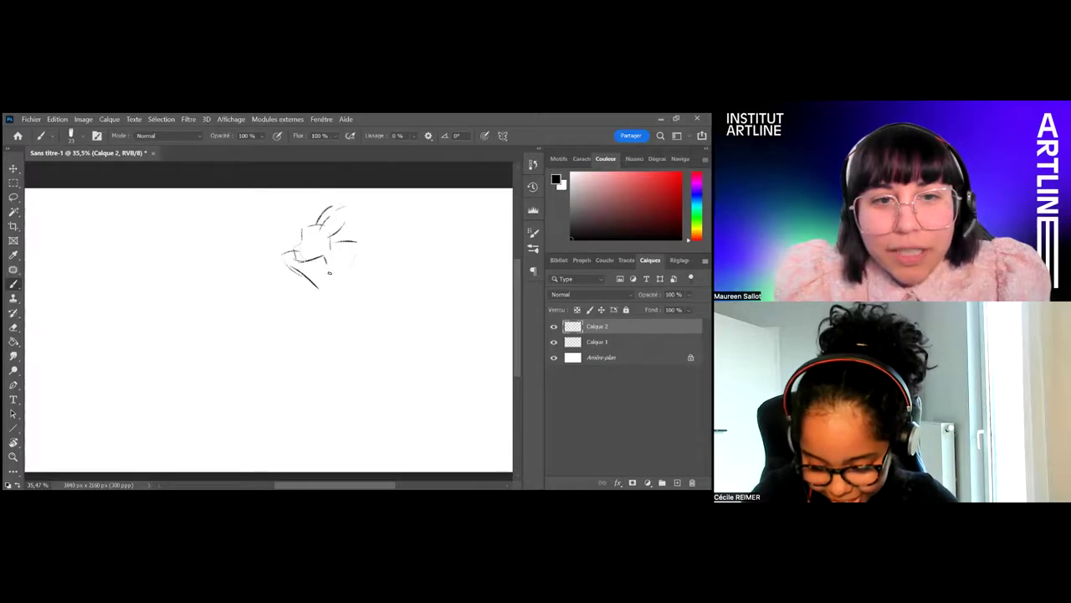
{"action": "mouse_move", "coordinate": [342, 265]}
{"action": "left_mouse_down"}
{"action": "mouse_move", "coordinate": [368, 304]}
{"action": "mouse_move", "coordinate": [348, 293]}
{"action": "mouse_move", "coordinate": [361, 315]}
{"action": "left_mouse_up"}
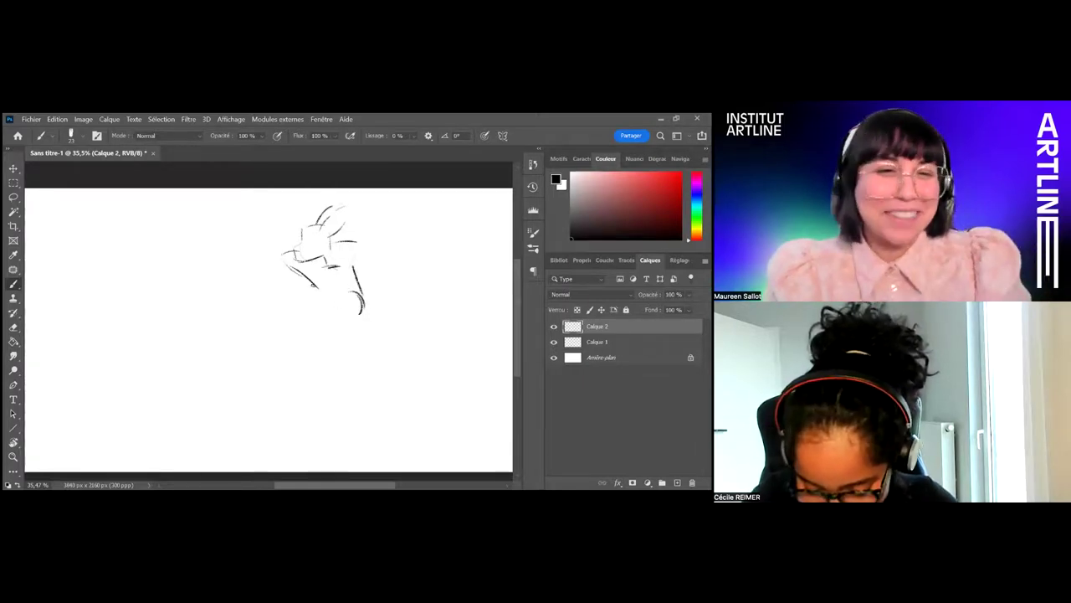
{"action": "mouse_move", "coordinate": [302, 283]}
{"action": "left_mouse_down"}
{"action": "mouse_move", "coordinate": [297, 311]}
{"action": "mouse_move", "coordinate": [310, 311]}
{"action": "left_mouse_up"}
{"action": "mouse_move", "coordinate": [302, 321]}
{"action": "left_mouse_down"}
{"action": "mouse_move", "coordinate": [316, 318]}
{"action": "mouse_move", "coordinate": [323, 334]}
{"action": "mouse_move", "coordinate": [310, 330]}
{"action": "left_mouse_up"}
Enlarge the dry media brush to 109 px and fill the jacket and its raised collar with solid black
{"action": "right_click", "coordinate": [339, 310]}
{"action": "left_click", "coordinate": [559, 399]}
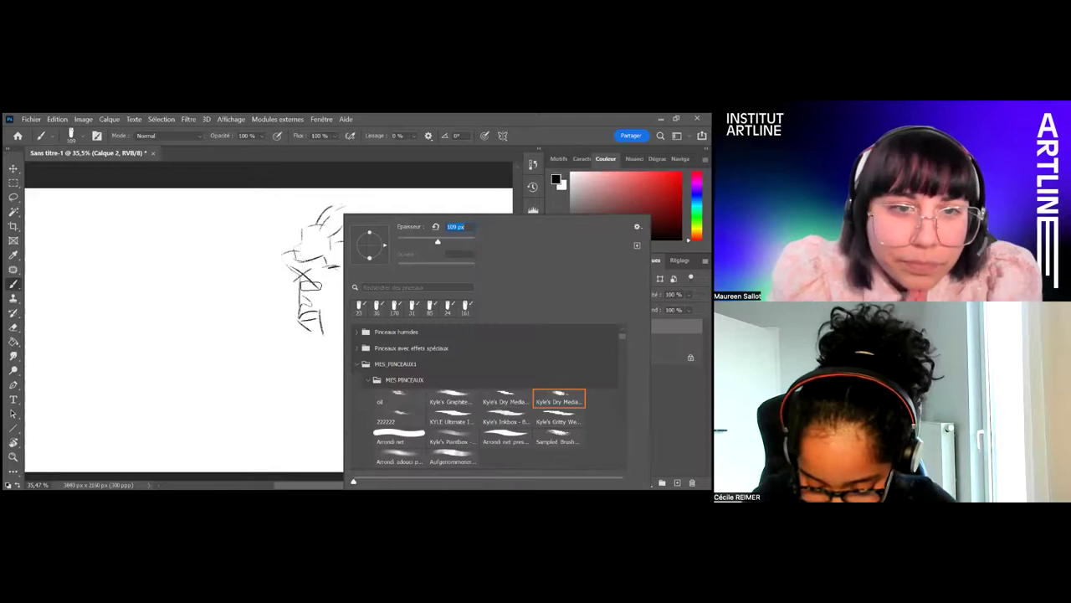
{"action": "left_click_drag", "start_coordinate": [308, 279], "coordinate": [306, 321]}
{"action": "mouse_move", "coordinate": [349, 272]}
{"action": "left_mouse_down"}
{"action": "mouse_move", "coordinate": [362, 328]}
{"action": "mouse_move", "coordinate": [367, 310]}
{"action": "mouse_move", "coordinate": [322, 319]}
{"action": "mouse_move", "coordinate": [325, 336]}
{"action": "mouse_move", "coordinate": [320, 315]}
{"action": "mouse_move", "coordinate": [344, 295]}
{"action": "mouse_move", "coordinate": [327, 277]}
{"action": "mouse_move", "coordinate": [345, 249]}
{"action": "mouse_move", "coordinate": [367, 248]}
{"action": "mouse_move", "coordinate": [328, 275]}
{"action": "mouse_move", "coordinate": [312, 265]}
{"action": "mouse_move", "coordinate": [315, 279]}
{"action": "mouse_move", "coordinate": [292, 261]}
{"action": "mouse_move", "coordinate": [367, 249]}
{"action": "left_mouse_up"}
Paint the neck opening in white over the black collar with a 49 px brush
{"action": "key", "text": "x"}
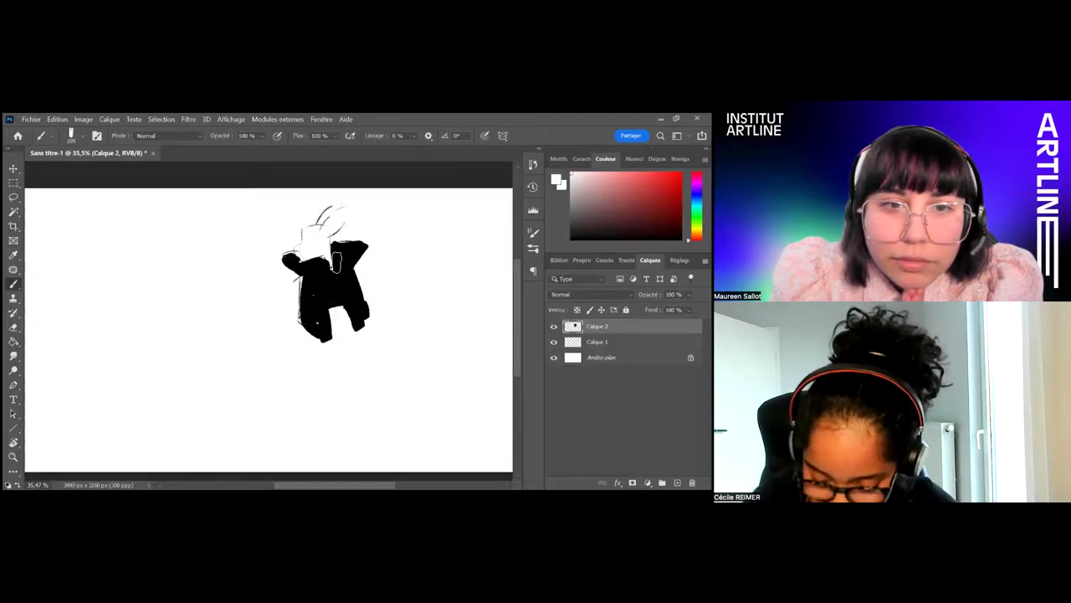
{"action": "right_click", "coordinate": [421, 239]}
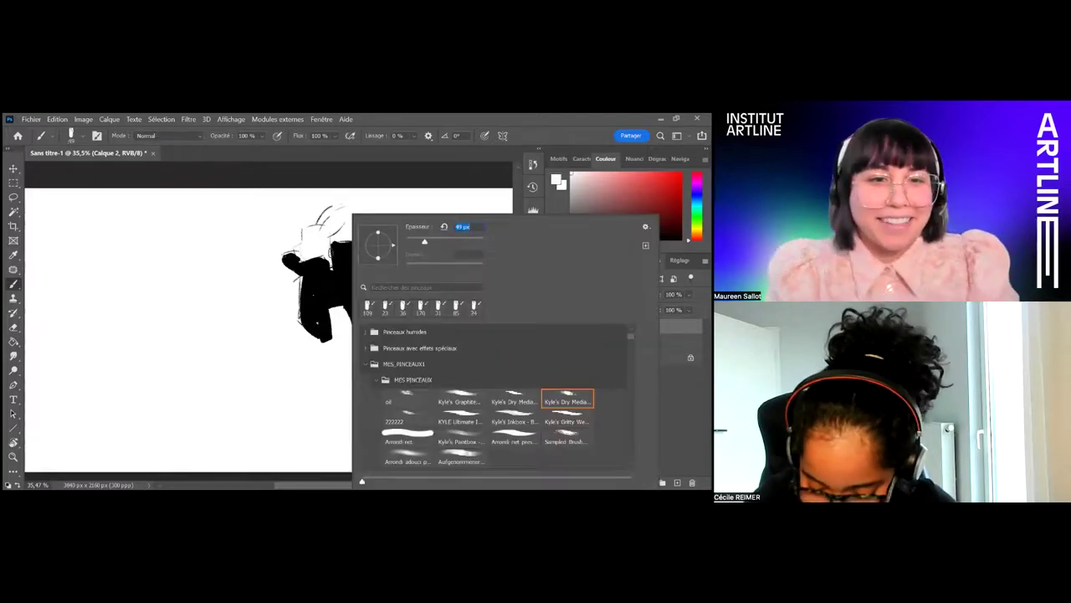
{"action": "key", "text": "Escape"}
Draw spiky black hair and a fringe on top of the head, starting from a 17 px brush
{"action": "key", "text": "x"}
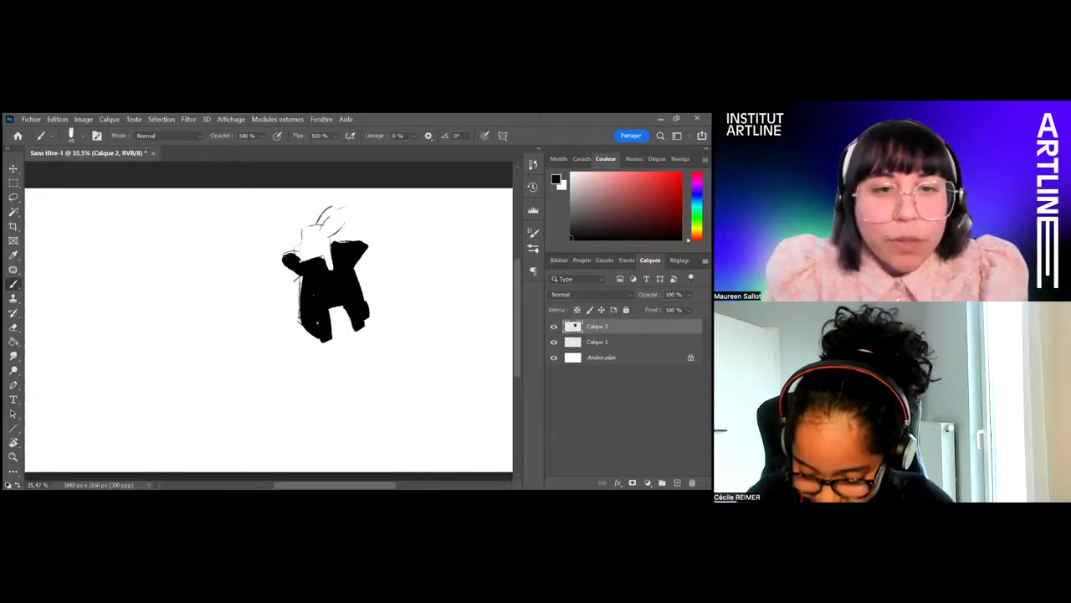
{"action": "right_click", "coordinate": [411, 282]}
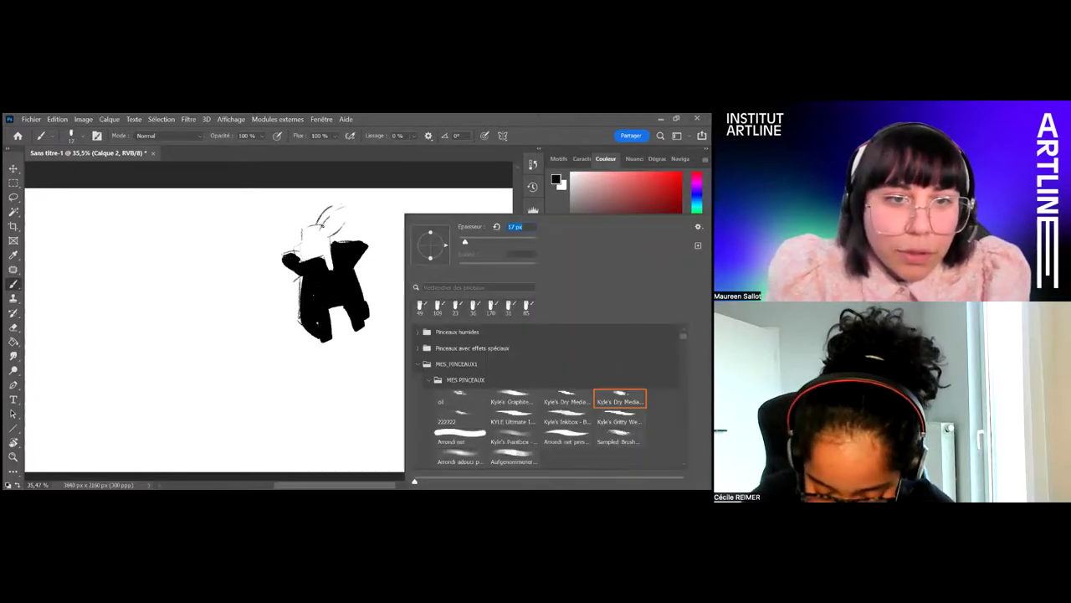
{"action": "mouse_move", "coordinate": [313, 207]}
{"action": "left_mouse_down"}
{"action": "mouse_move", "coordinate": [323, 226]}
{"action": "mouse_move", "coordinate": [305, 228]}
{"action": "left_mouse_up"}
{"action": "right_click", "coordinate": [369, 191]}
Add the muzzle detail in black with an 11 px brush, and the eye with a 26 px brush
{"action": "right_click", "coordinate": [406, 194]}
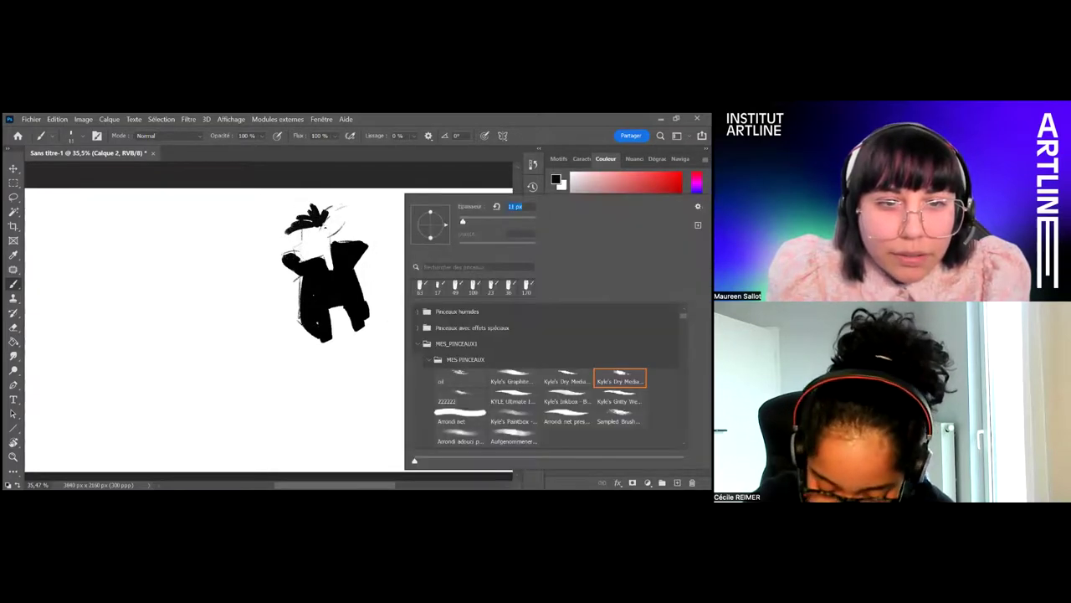
{"action": "key", "text": "Return"}
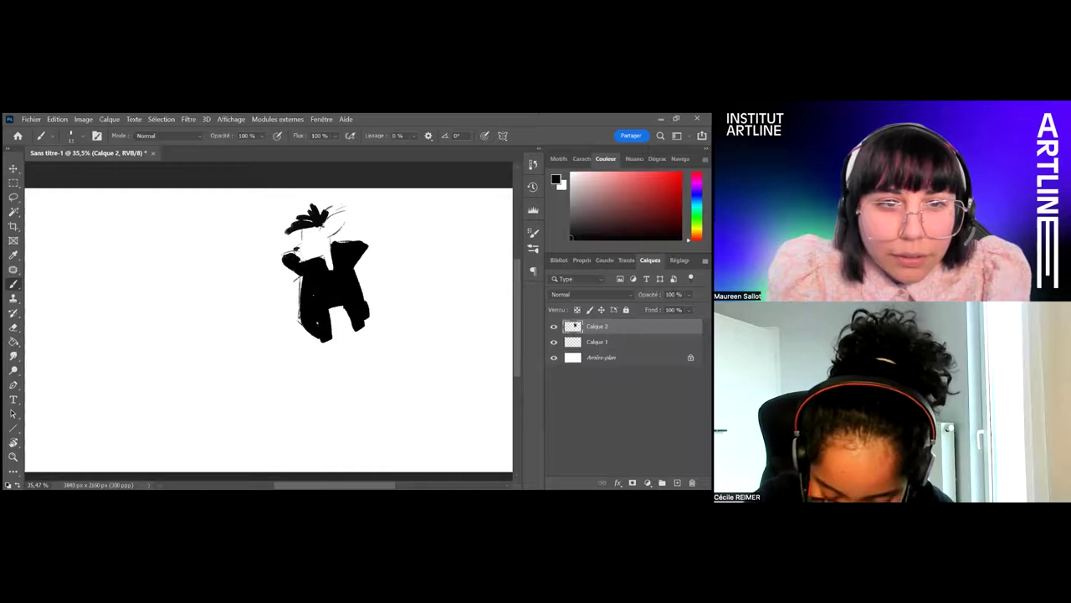
{"action": "right_click", "coordinate": [333, 215]}
{"action": "left_click", "coordinate": [398, 241]}
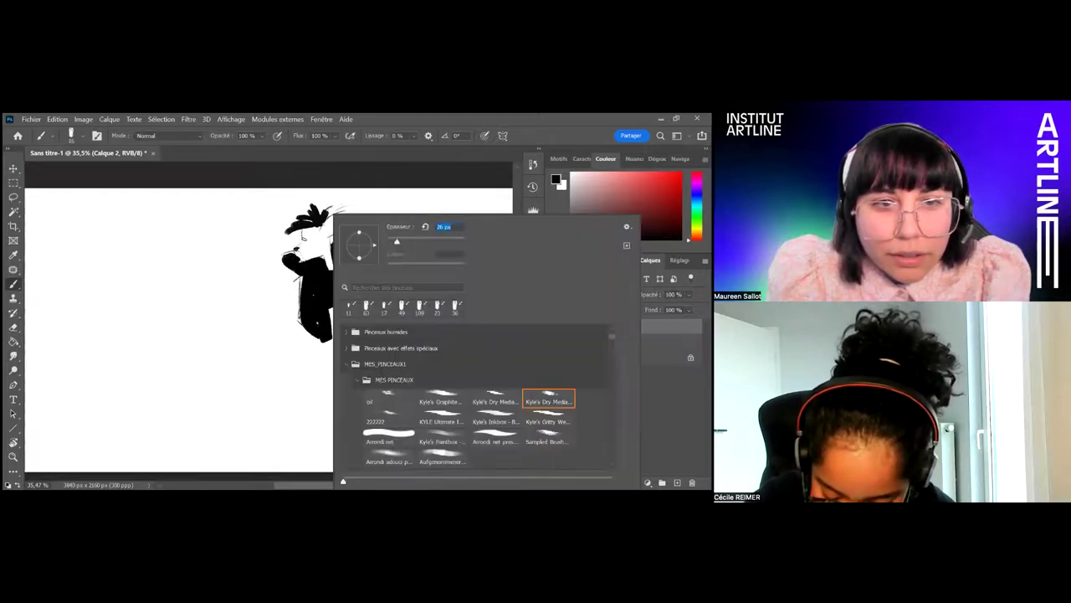
{"action": "key", "text": "Return"}
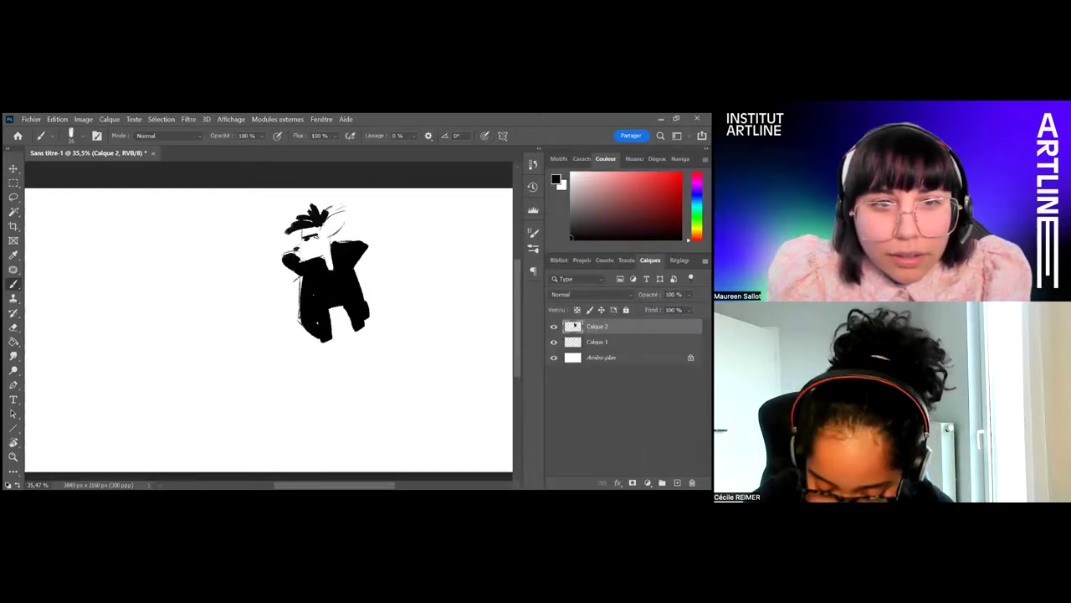
Paint magenta streaks through the fringe with a 49 px brush
{"action": "left_click", "coordinate": [667, 183]}
{"action": "left_click", "coordinate": [696, 184]}
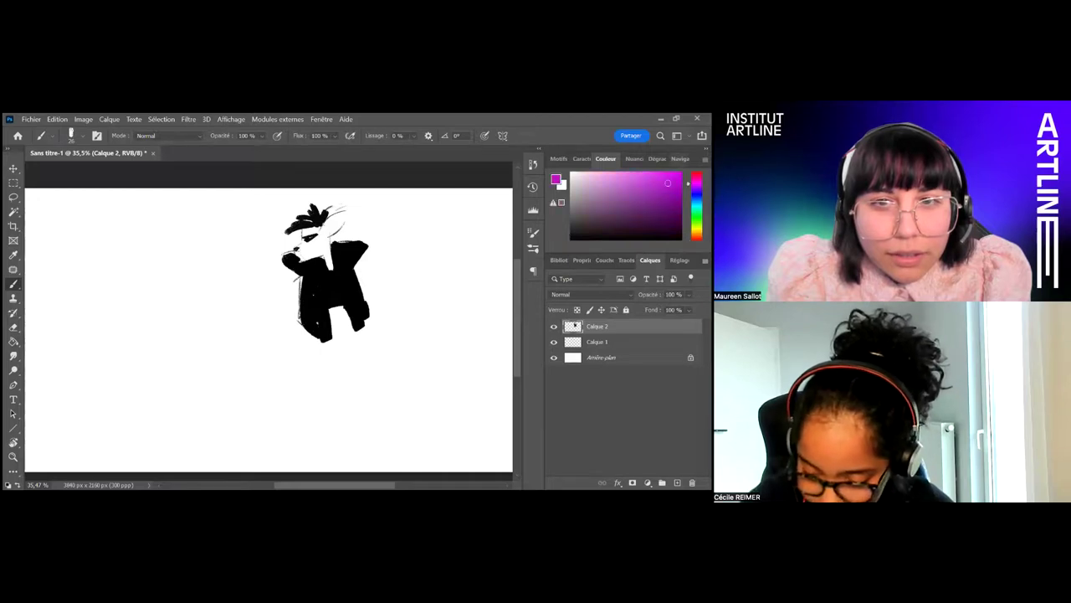
{"action": "right_click", "coordinate": [364, 212]}
{"action": "left_click_drag", "start_coordinate": [429, 242], "coordinate": [438, 242]}
{"action": "mouse_move", "coordinate": [322, 224]}
{"action": "left_mouse_down"}
{"action": "mouse_move", "coordinate": [287, 233]}
{"action": "mouse_move", "coordinate": [316, 214]}
{"action": "left_mouse_up"}
Restore the default black, reduce the brush to 29 px and sketch the leg lines below the jacket
{"action": "key", "text": "d"}
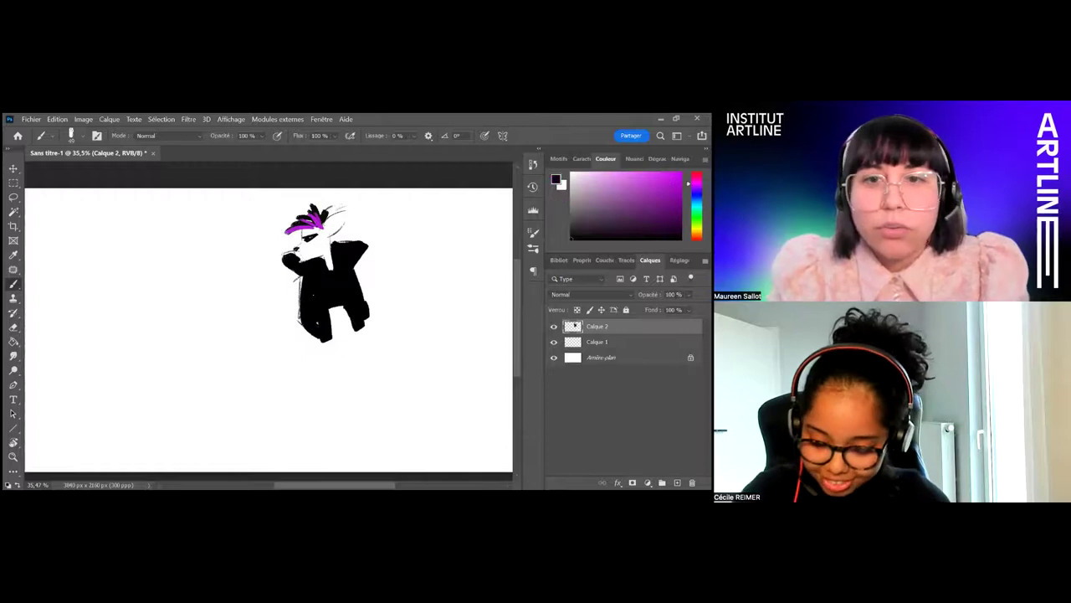
{"action": "right_click", "coordinate": [342, 289]}
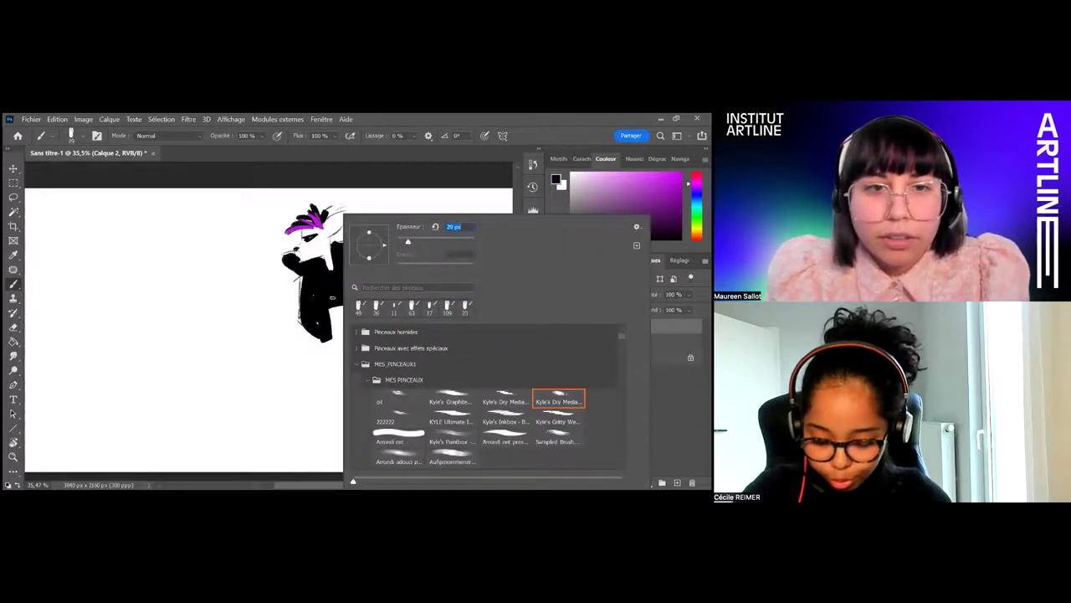
{"action": "left_click_drag", "start_coordinate": [307, 334], "coordinate": [321, 374]}
{"action": "left_click_drag", "start_coordinate": [334, 328], "coordinate": [338, 373]}
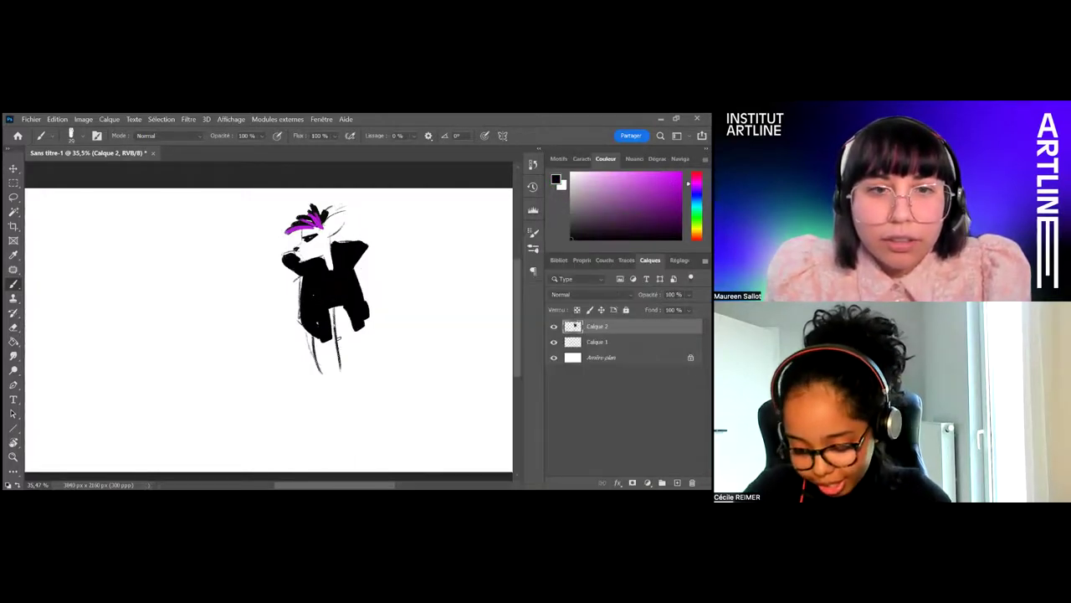
{"action": "key", "text": "ctrl+z"}
{"action": "key", "text": "ctrl+space"}
{"action": "mouse_move", "coordinate": [318, 310]}
{"action": "left_mouse_down"}
{"action": "mouse_move", "coordinate": [349, 310]}
{"action": "mouse_move", "coordinate": [323, 329]}
{"action": "mouse_move", "coordinate": [373, 354]}
{"action": "mouse_move", "coordinate": [352, 359]}
{"action": "mouse_move", "coordinate": [409, 332]}
{"action": "mouse_move", "coordinate": [369, 314]}
{"action": "mouse_move", "coordinate": [339, 414]}
{"action": "left_mouse_up"}
{"action": "key", "text": "b"}
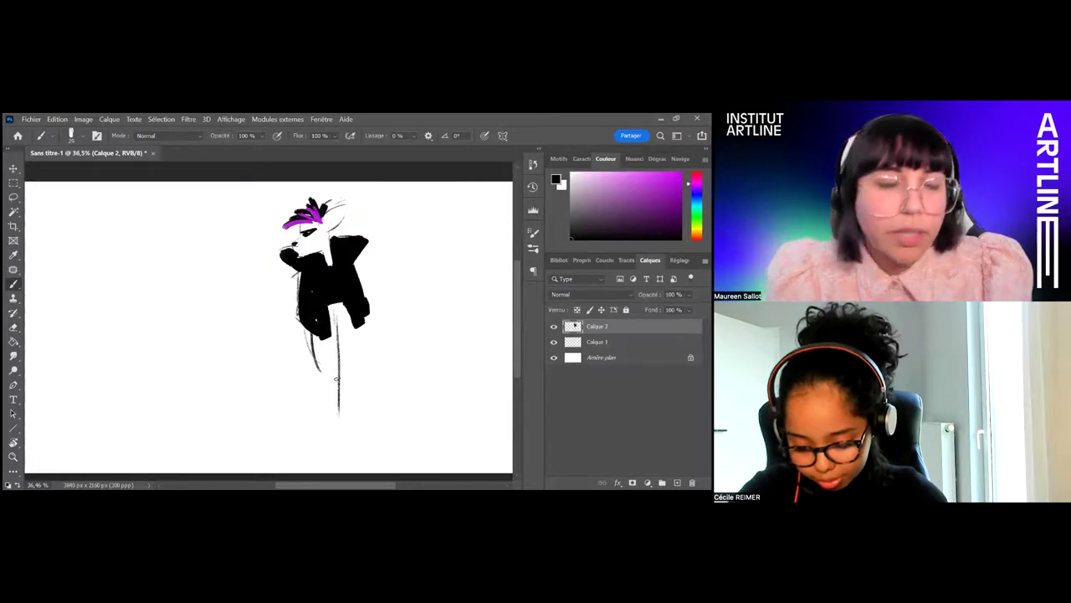
Try extending the legs with longer contour lines down to the feet
{"action": "mouse_move", "coordinate": [327, 374]}
{"action": "left_mouse_down"}
{"action": "mouse_move", "coordinate": [318, 328]}
{"action": "mouse_move", "coordinate": [331, 365]}
{"action": "mouse_move", "coordinate": [328, 411]}
{"action": "left_mouse_up"}
{"action": "key", "text": "ctrl+z"}
{"action": "left_click_drag", "start_coordinate": [319, 361], "coordinate": [325, 423]}
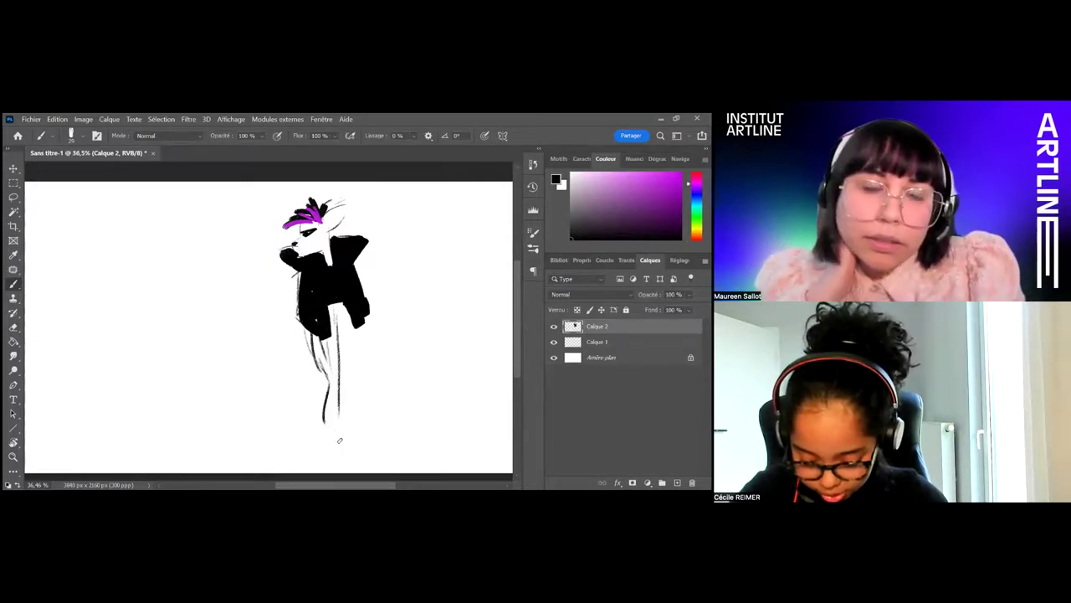
{"action": "left_click_drag", "start_coordinate": [346, 306], "coordinate": [351, 337]}
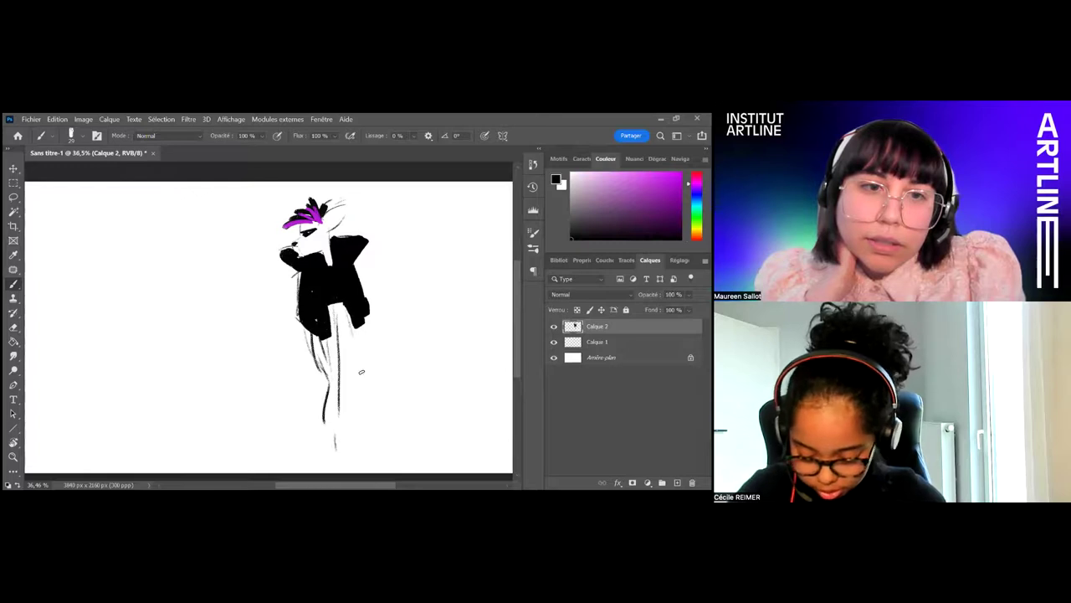
Undo the last leg stroke and erase the leg lines below the jacket
{"action": "key", "text": "ctrl+z"}
{"action": "key", "text": "e"}
{"action": "mouse_move", "coordinate": [339, 381]}
{"action": "left_mouse_down"}
{"action": "mouse_move", "coordinate": [341, 339]}
{"action": "mouse_move", "coordinate": [333, 421]}
{"action": "mouse_move", "coordinate": [337, 378]}
{"action": "mouse_move", "coordinate": [333, 386]}
{"action": "left_mouse_up"}
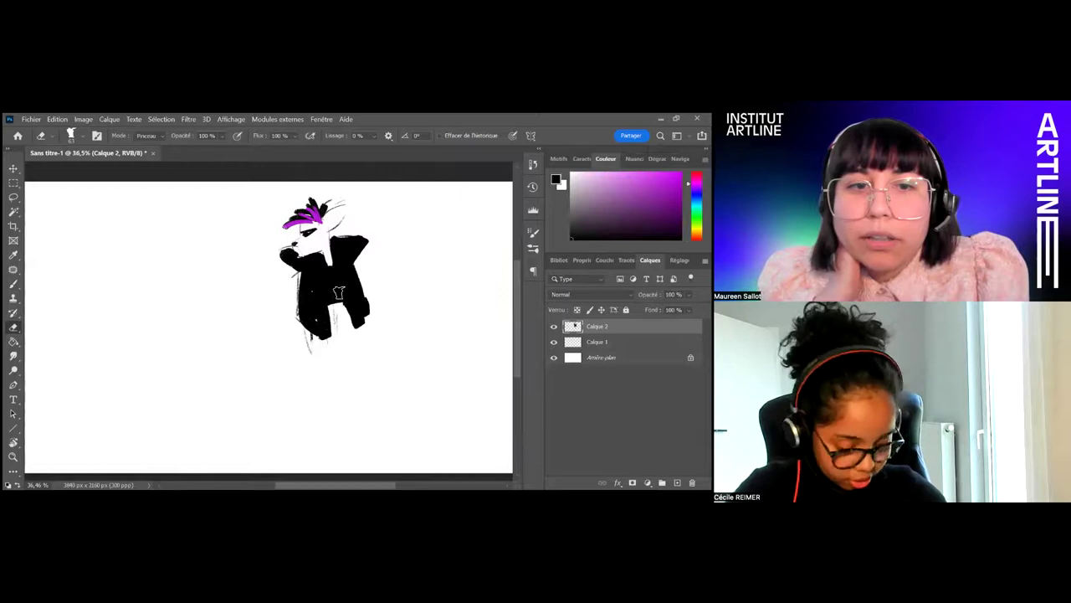
Paint small white accent lines on both sides of the jacket's lower part with the brush
{"action": "key", "text": "v"}
{"action": "key", "text": "b"}
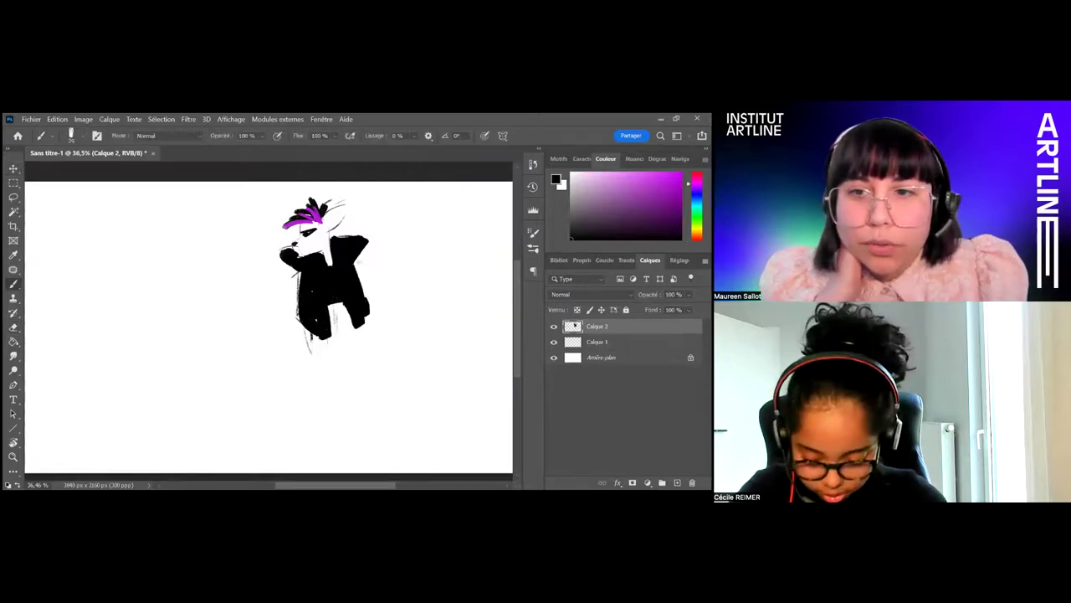
{"action": "key", "text": "x"}
{"action": "mouse_move", "coordinate": [311, 296]}
{"action": "left_mouse_down"}
{"action": "mouse_move", "coordinate": [313, 317]}
{"action": "mouse_move", "coordinate": [361, 296]}
{"action": "left_mouse_up"}
Draw one long, slender leg in black from the jacket hem down to the ankle
{"action": "key", "text": "x"}
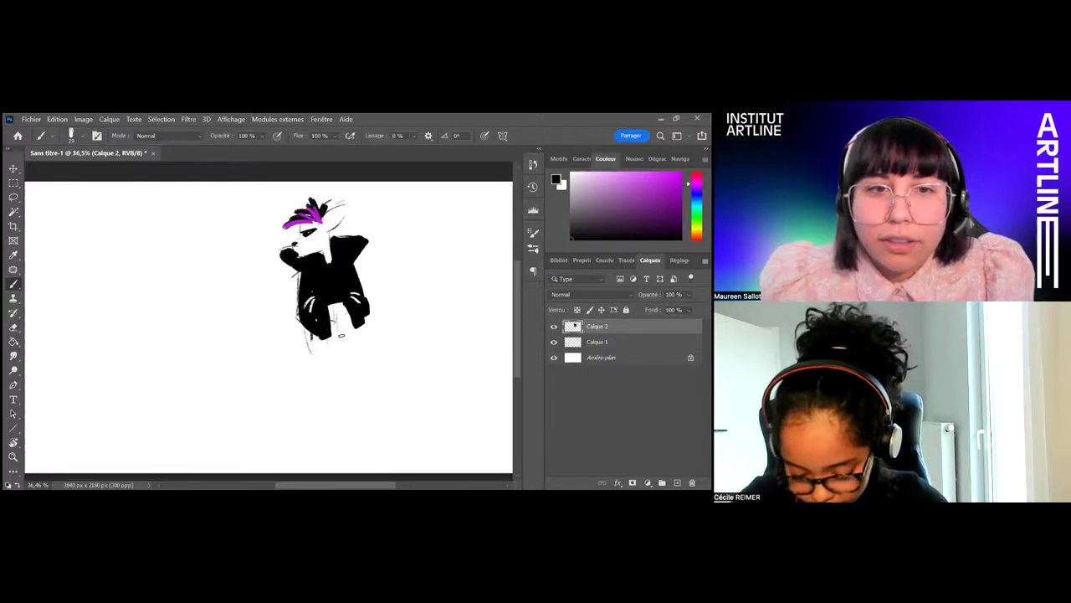
{"action": "left_click_drag", "start_coordinate": [335, 306], "coordinate": [336, 380]}
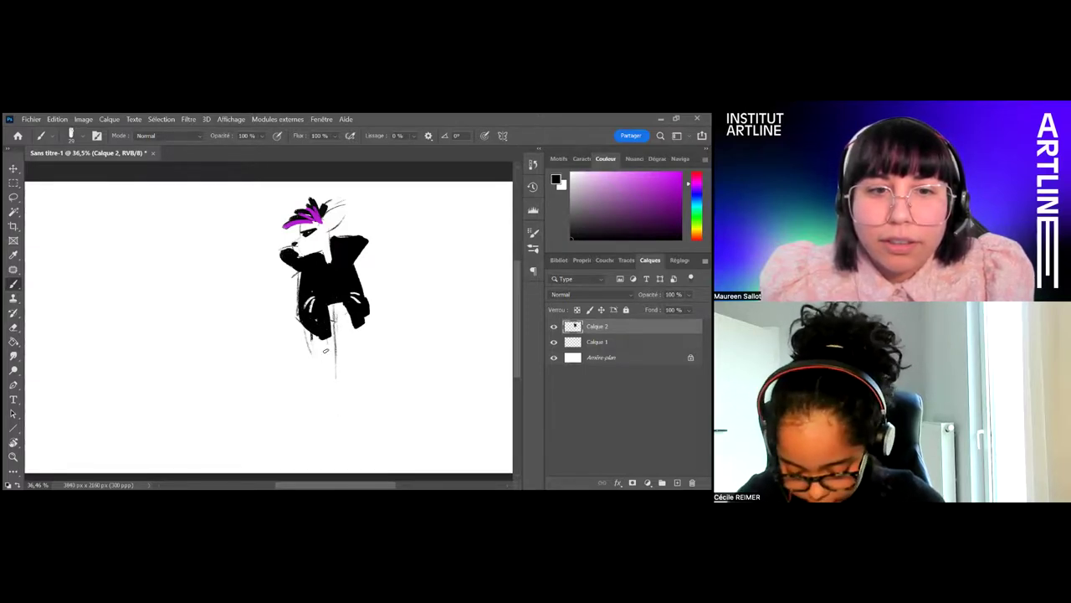
{"action": "mouse_move", "coordinate": [336, 303]}
{"action": "left_mouse_down"}
{"action": "mouse_move", "coordinate": [340, 353]}
{"action": "mouse_move", "coordinate": [349, 405]}
{"action": "left_mouse_up"}
{"action": "left_click_drag", "start_coordinate": [335, 335], "coordinate": [341, 423]}
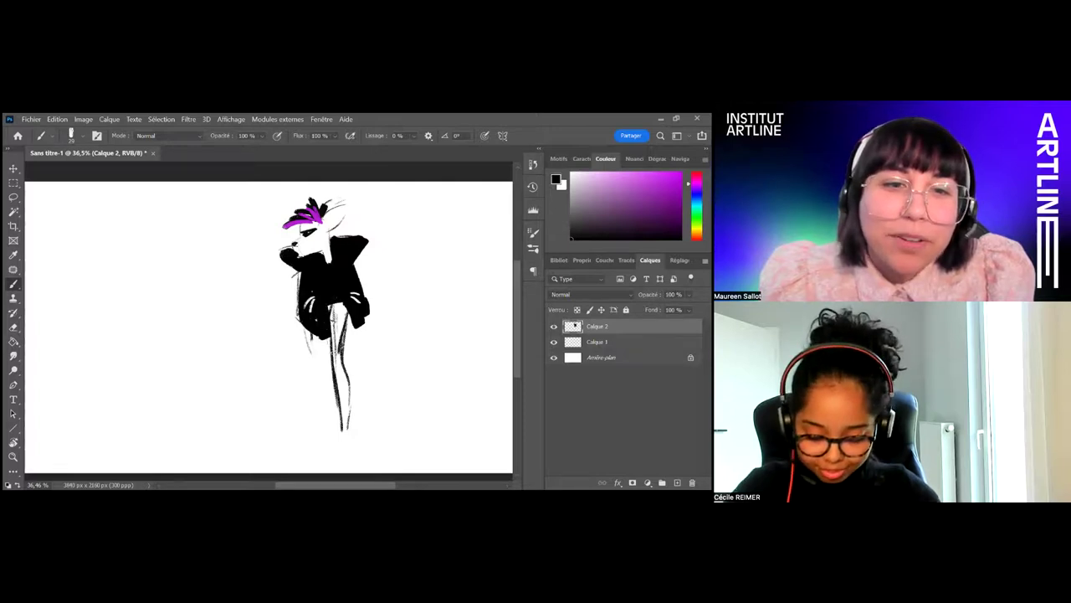
Fill the gap at the jacket's hem with black and add fine white detail strokes over it
{"action": "mouse_move", "coordinate": [330, 308]}
{"action": "left_mouse_down"}
{"action": "mouse_move", "coordinate": [334, 338]}
{"action": "mouse_move", "coordinate": [352, 309]}
{"action": "left_mouse_up"}
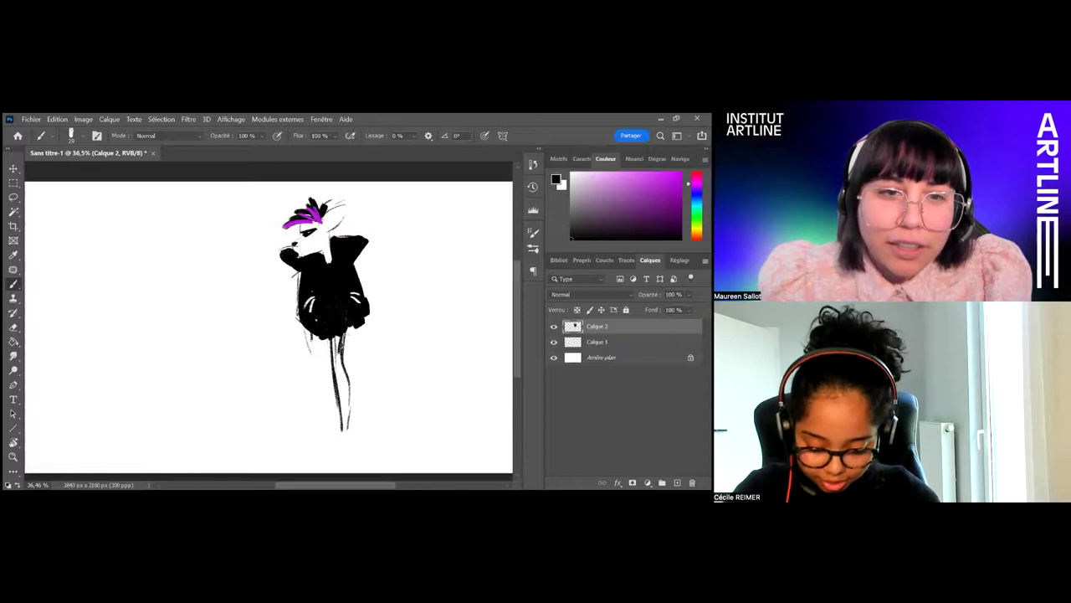
{"action": "key", "text": "x"}
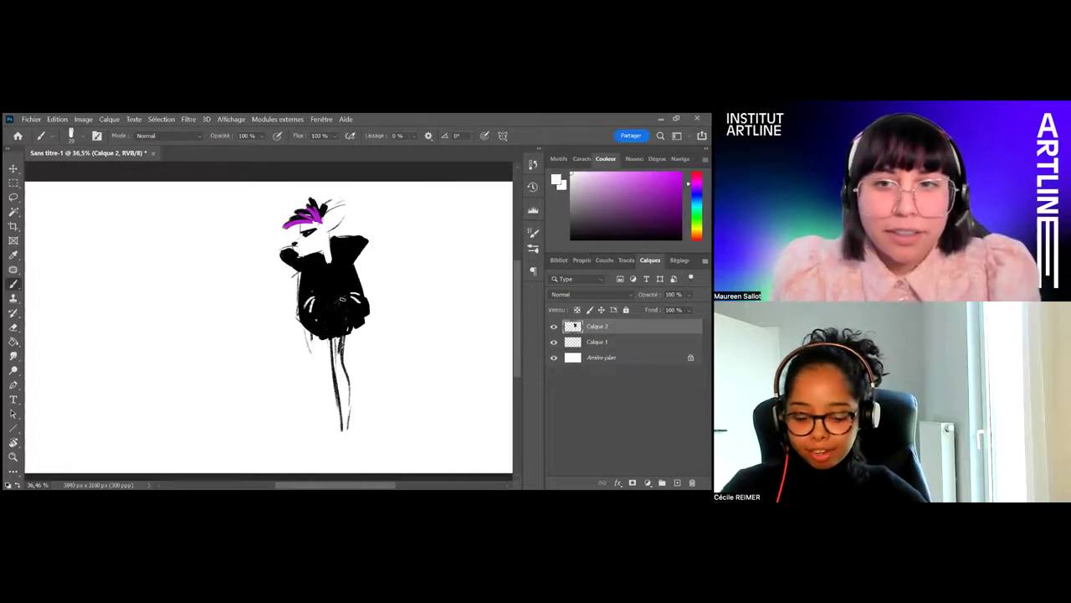
{"action": "key", "text": "x"}
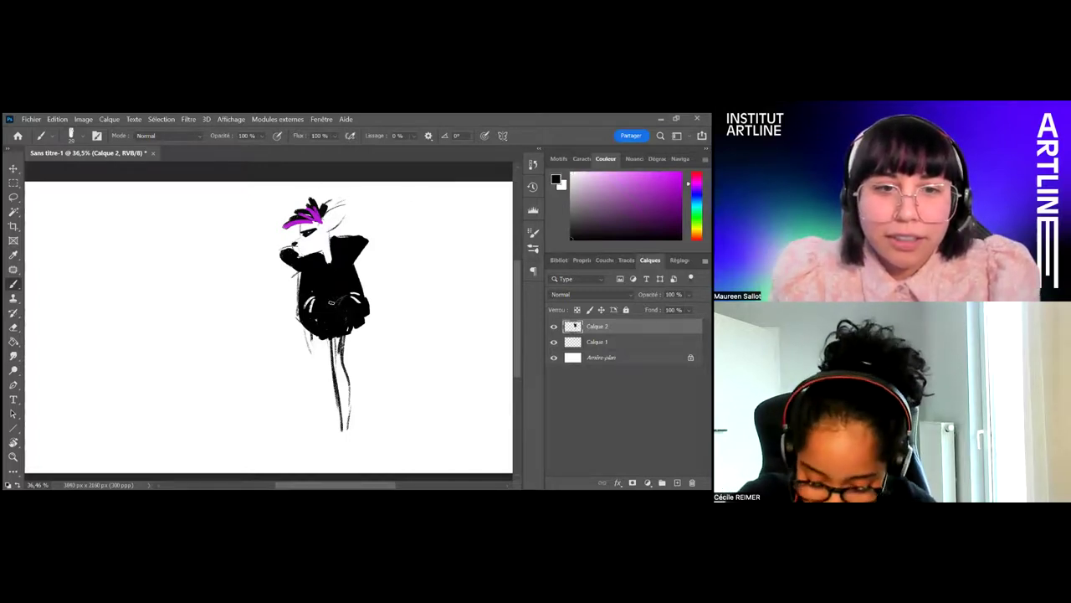
Complete the figure with black striped boots and a second leg, and rework the face and ear strokes
{"action": "mouse_move", "coordinate": [345, 418]}
{"action": "left_mouse_down"}
{"action": "mouse_move", "coordinate": [314, 449]}
{"action": "mouse_move", "coordinate": [315, 466]}
{"action": "mouse_move", "coordinate": [343, 456]}
{"action": "left_mouse_up"}
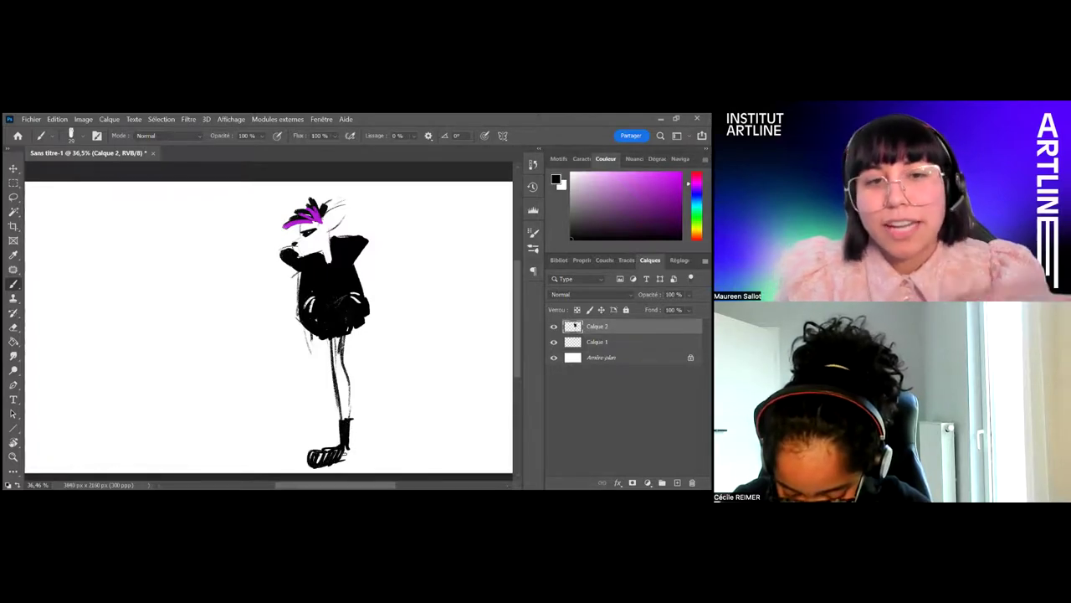
{"action": "mouse_move", "coordinate": [310, 331]}
{"action": "left_mouse_down"}
{"action": "mouse_move", "coordinate": [340, 445]}
{"action": "mouse_move", "coordinate": [338, 435]}
{"action": "mouse_move", "coordinate": [301, 450]}
{"action": "mouse_move", "coordinate": [339, 451]}
{"action": "left_mouse_up"}
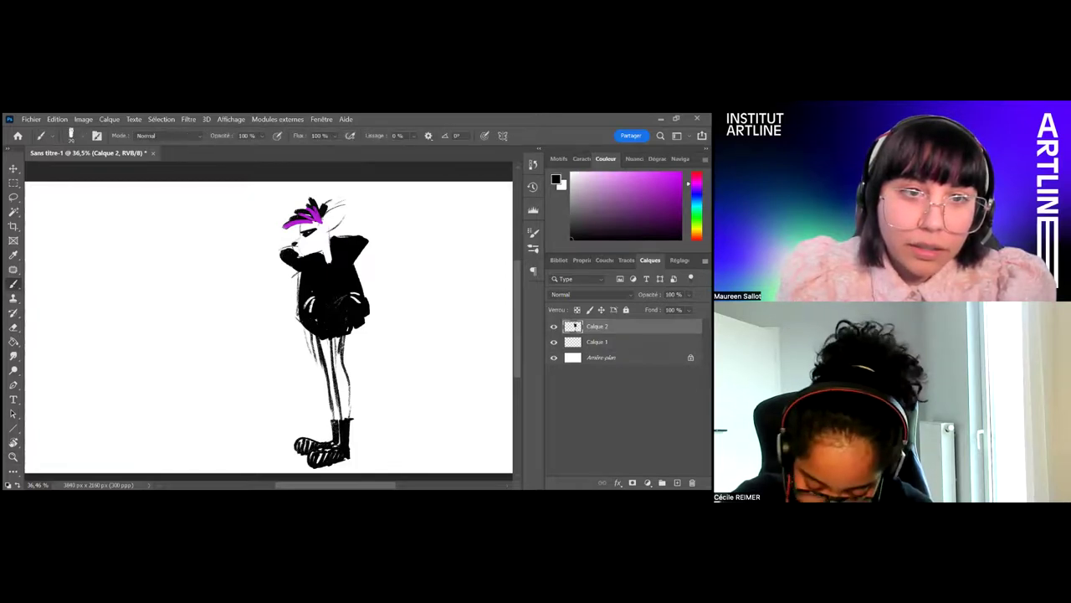
{"action": "left_click_drag", "start_coordinate": [295, 248], "coordinate": [342, 214]}
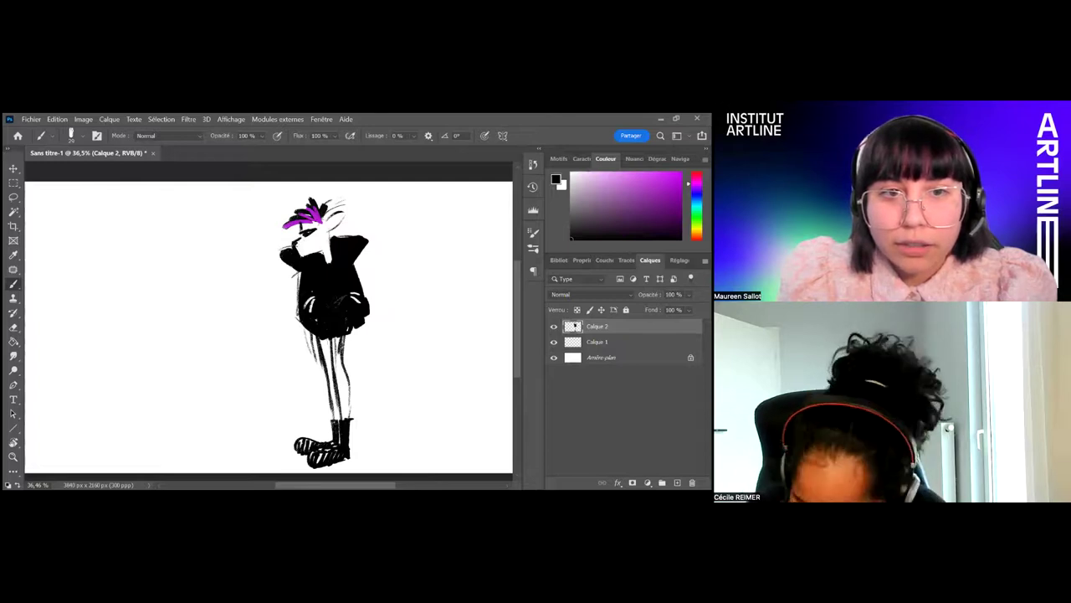
Create a new layer between Calque 1 and the character layer, and choose a yellow-orange hue
{"action": "left_click", "coordinate": [598, 342]}
{"action": "left_click", "coordinate": [677, 483]}
{"action": "left_click", "coordinate": [696, 232]}
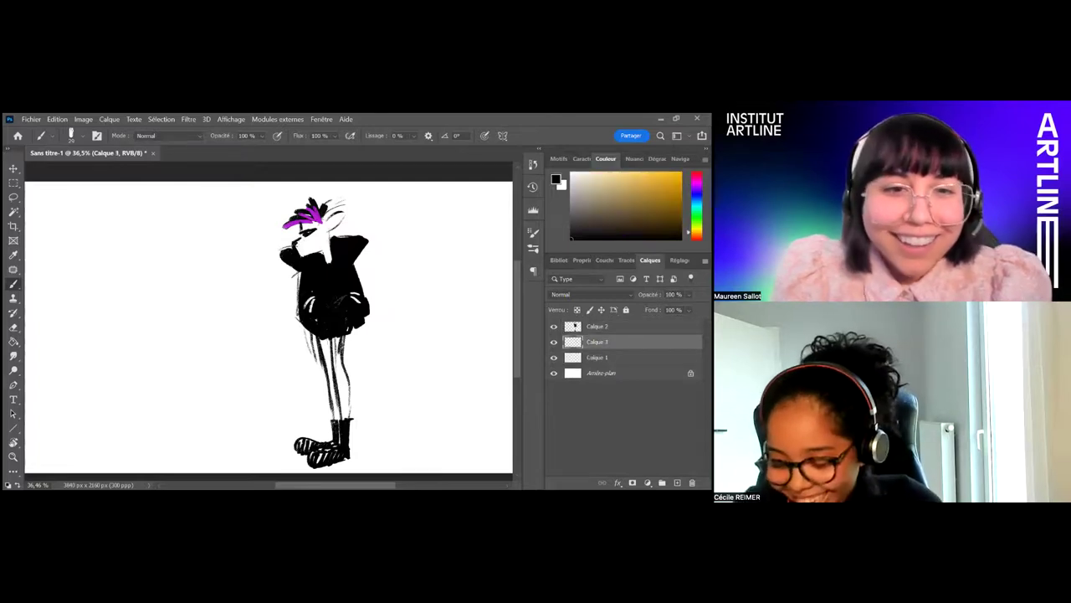
Enlarge the brush to 85 px and try a light salmon skin tone on the character's face
{"action": "left_click", "coordinate": [627, 182]}
{"action": "left_click_drag", "start_coordinate": [696, 232], "coordinate": [697, 238]}
{"action": "left_click", "coordinate": [615, 180]}
{"action": "right_click", "coordinate": [326, 246]}
{"action": "left_click_drag", "start_coordinate": [399, 240], "coordinate": [416, 240]}
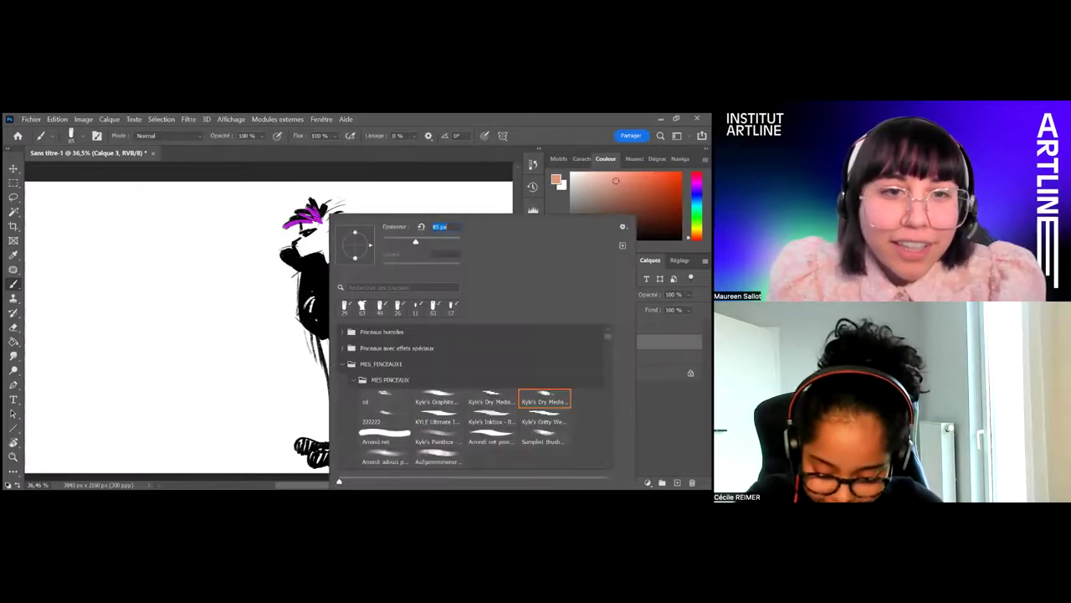
{"action": "left_click_drag", "start_coordinate": [311, 241], "coordinate": [306, 250]}
{"action": "key", "text": "ctrl+z"}
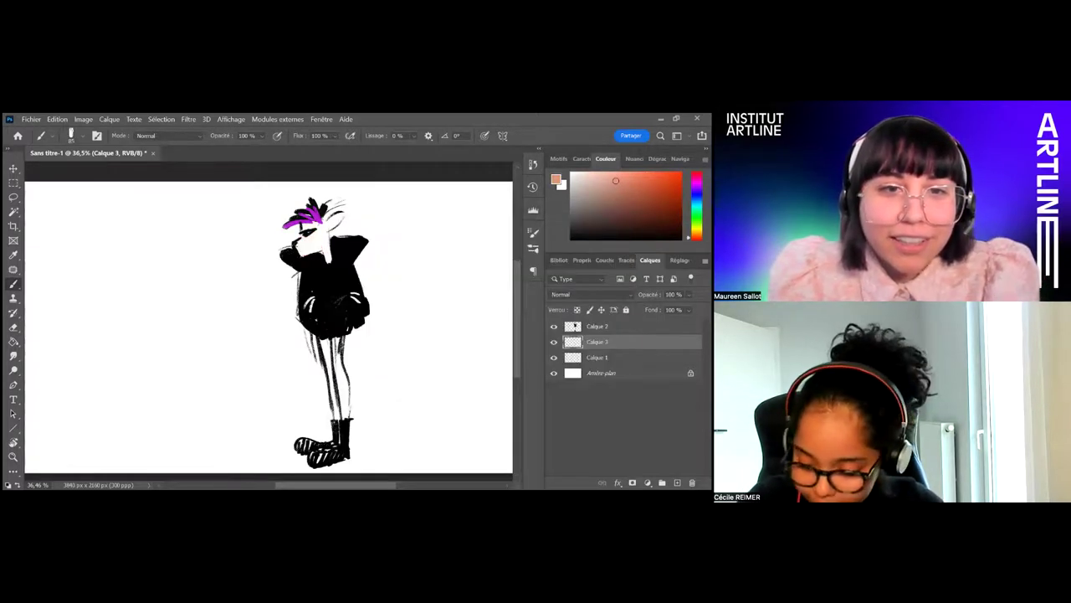
{"action": "left_click", "coordinate": [645, 205]}
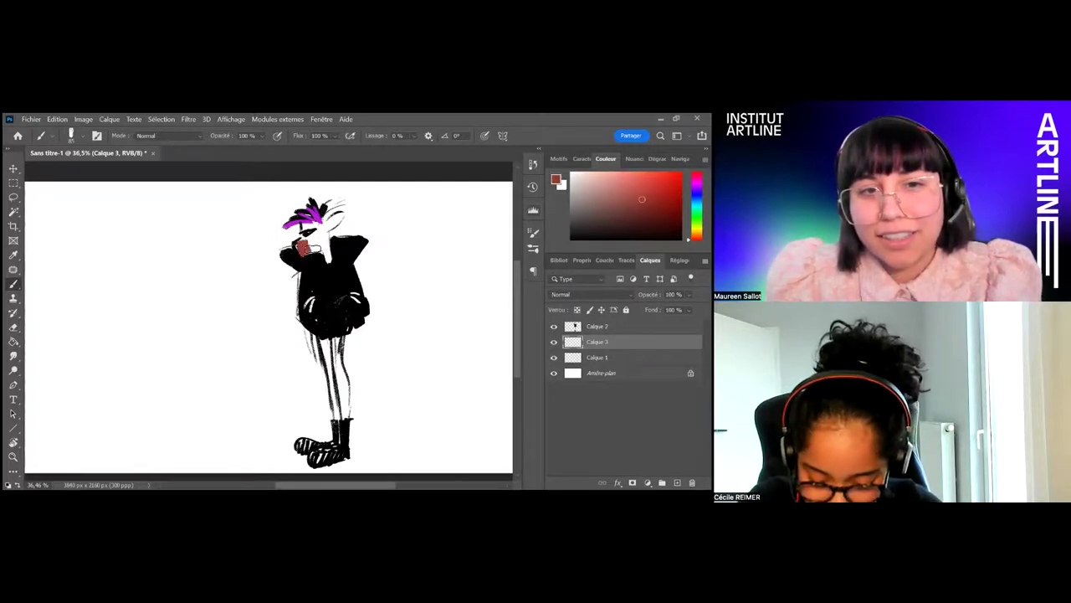
{"action": "mouse_move", "coordinate": [335, 225]}
{"action": "left_mouse_down"}
{"action": "mouse_move", "coordinate": [339, 213]}
{"action": "mouse_move", "coordinate": [344, 226]}
{"action": "mouse_move", "coordinate": [323, 249]}
{"action": "left_mouse_up"}
{"action": "key", "text": "ctrl+z"}
{"action": "key", "text": "ctrl+z"}
Paint the face, neck and ears in a muted greyish brown, adding the second ear on Calque 2
{"action": "left_click_drag", "start_coordinate": [604, 217], "coordinate": [591, 211]}
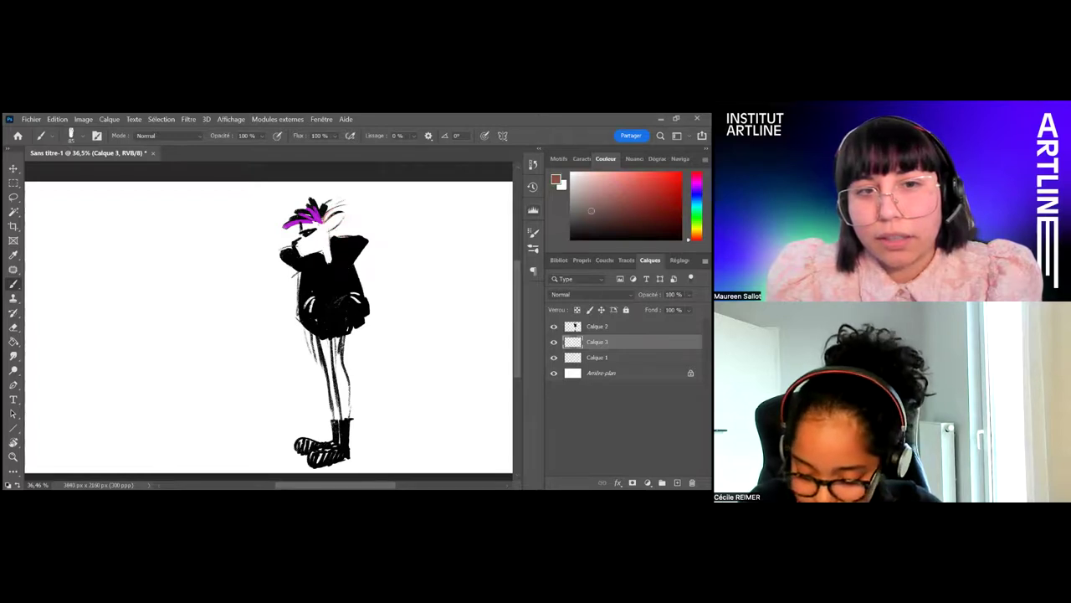
{"action": "mouse_move", "coordinate": [342, 211]}
{"action": "left_mouse_down"}
{"action": "mouse_move", "coordinate": [347, 221]}
{"action": "mouse_move", "coordinate": [318, 227]}
{"action": "mouse_move", "coordinate": [323, 243]}
{"action": "mouse_move", "coordinate": [306, 248]}
{"action": "mouse_move", "coordinate": [324, 236]}
{"action": "mouse_move", "coordinate": [329, 251]}
{"action": "left_mouse_up"}
{"action": "left_click", "coordinate": [575, 326]}
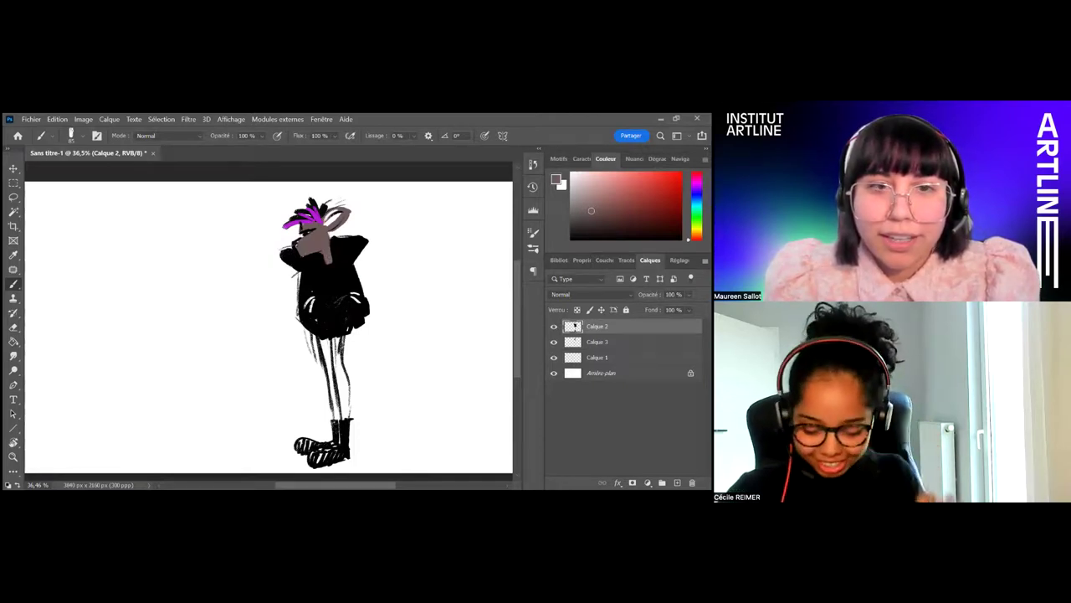
{"action": "mouse_move", "coordinate": [323, 209]}
{"action": "left_mouse_down"}
{"action": "mouse_move", "coordinate": [336, 200]}
{"action": "mouse_move", "coordinate": [329, 210]}
{"action": "left_mouse_up"}
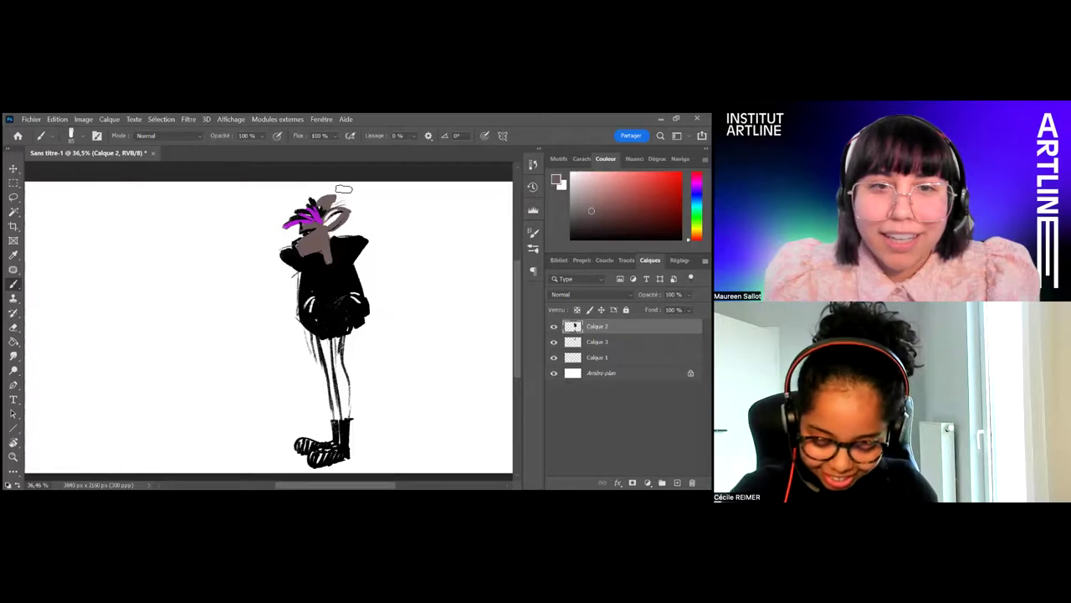
{"action": "key", "text": "ctrl+z"}
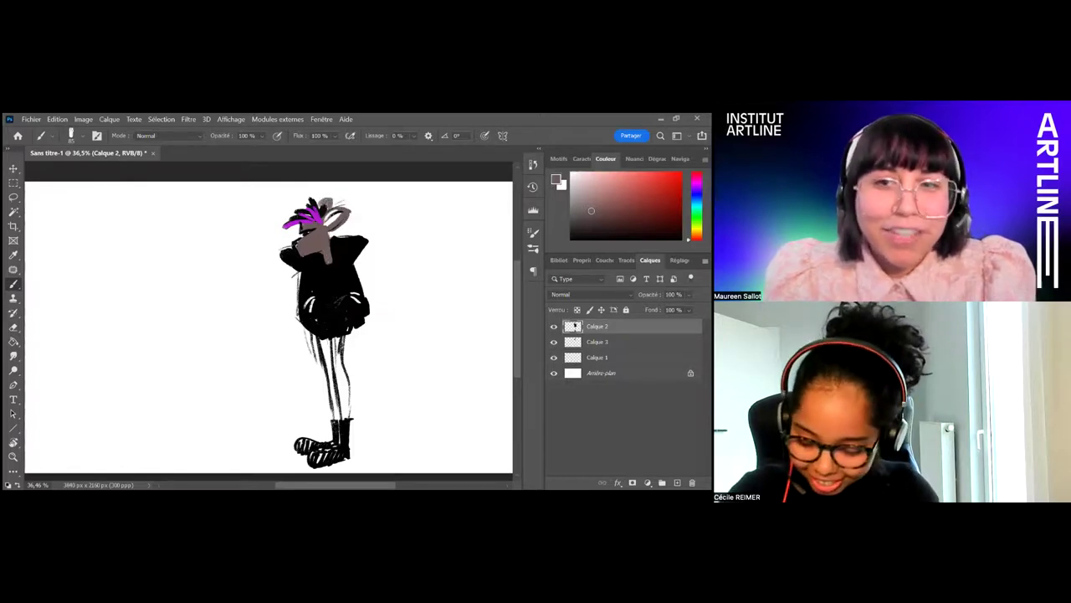
Paint the inside of the front ear in salmon pink on Calque 2
{"action": "left_click", "coordinate": [577, 179]}
{"action": "left_click", "coordinate": [667, 202]}
{"action": "left_click", "coordinate": [659, 192]}
{"action": "left_click", "coordinate": [635, 178]}
{"action": "mouse_move", "coordinate": [329, 225]}
{"action": "left_mouse_down"}
{"action": "mouse_move", "coordinate": [346, 214]}
{"action": "mouse_move", "coordinate": [334, 219]}
{"action": "left_mouse_up"}
{"action": "key", "text": "ctrl+z"}
{"action": "left_click_drag", "start_coordinate": [697, 233], "coordinate": [697, 241]}
{"action": "left_click", "coordinate": [652, 181]}
Reduce the brush to 30 px and paint the tip of the muzzle in dark red with a purple accent
{"action": "right_click", "coordinate": [416, 244]}
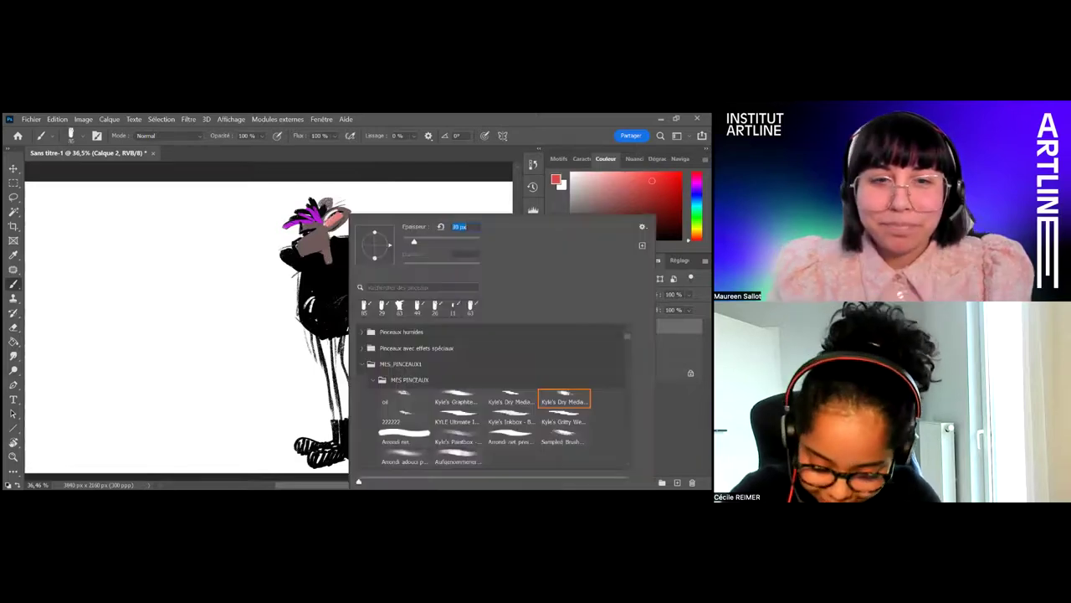
{"action": "left_click_drag", "start_coordinate": [413, 240], "coordinate": [403, 240]}
{"action": "left_click_drag", "start_coordinate": [297, 245], "coordinate": [303, 250]}
{"action": "left_click", "coordinate": [654, 212]}
{"action": "key", "text": "ctrl+z"}
{"action": "left_click", "coordinate": [664, 201]}
{"action": "left_click_drag", "start_coordinate": [299, 251], "coordinate": [305, 252]}
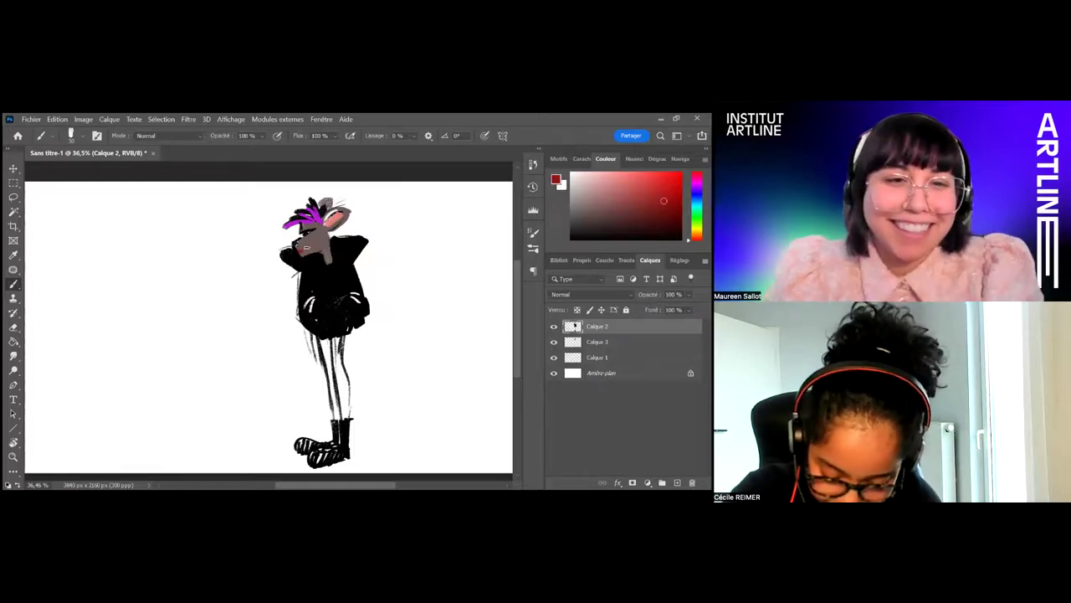
{"action": "left_click", "coordinate": [697, 182]}
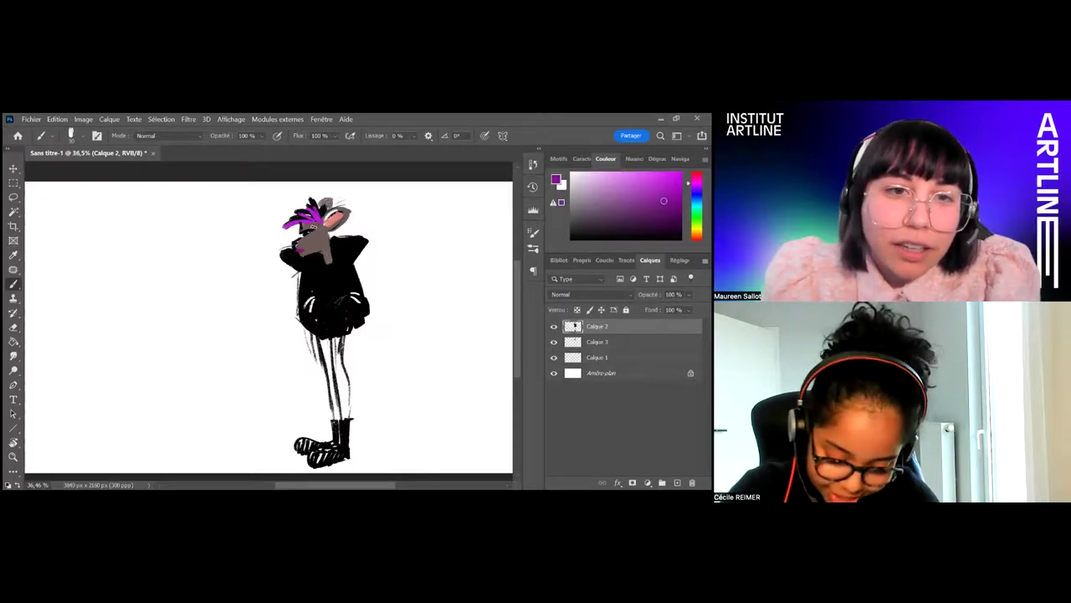
{"action": "key", "text": "v"}
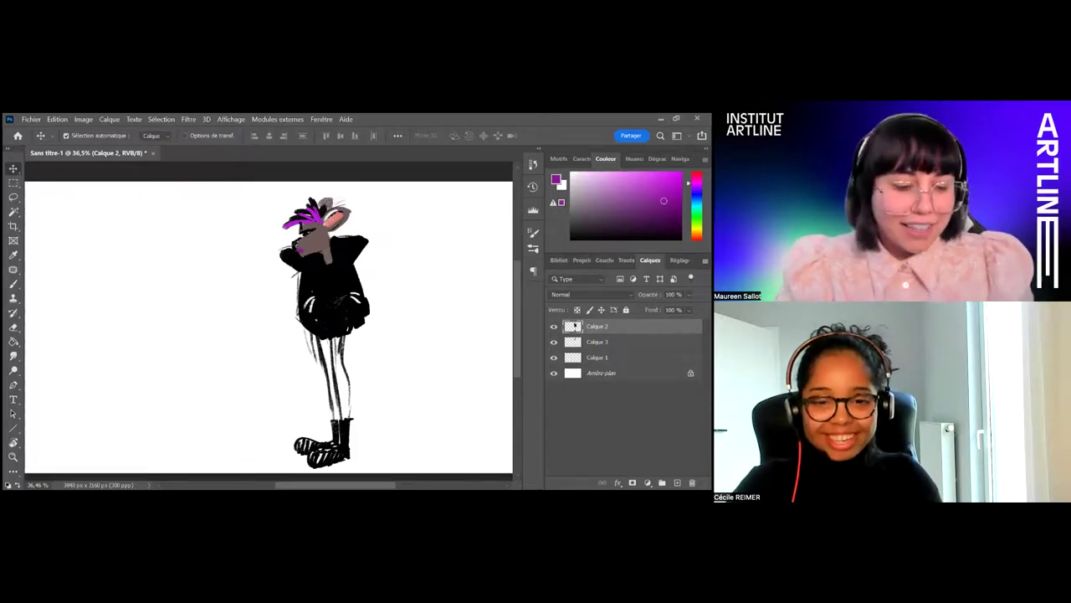
{"action": "left_click", "coordinate": [598, 358]}
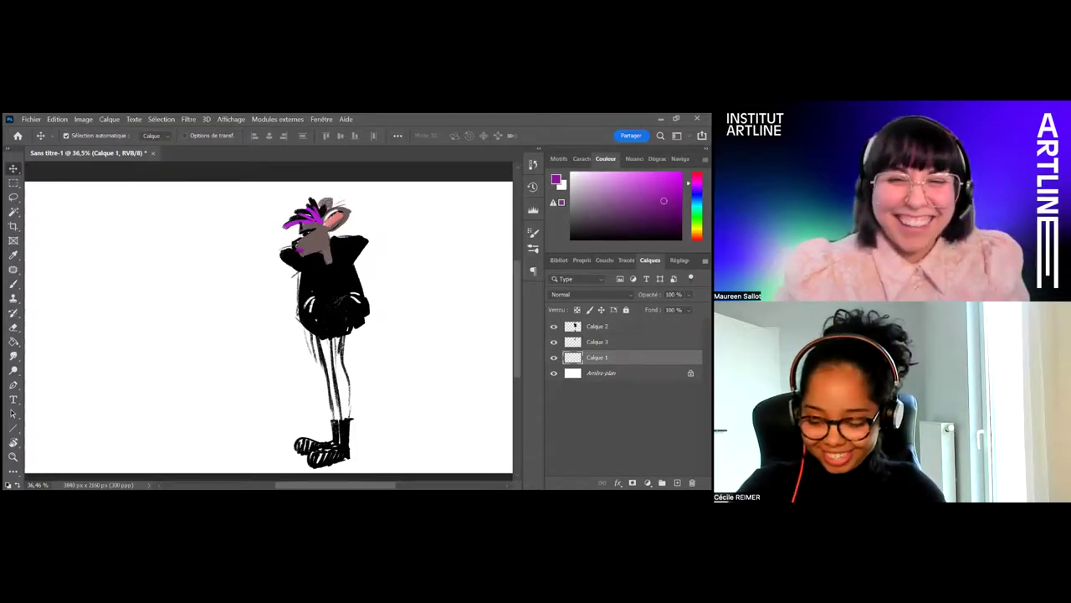
{"action": "left_click", "coordinate": [575, 325]}
{"action": "key", "text": "h"}
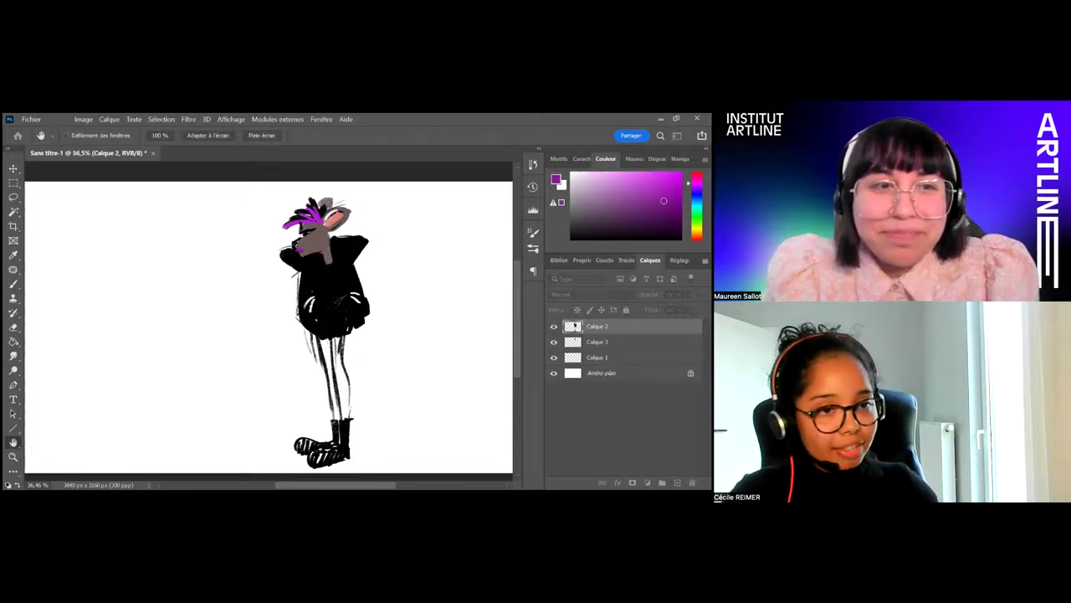
{"action": "key", "text": "v"}
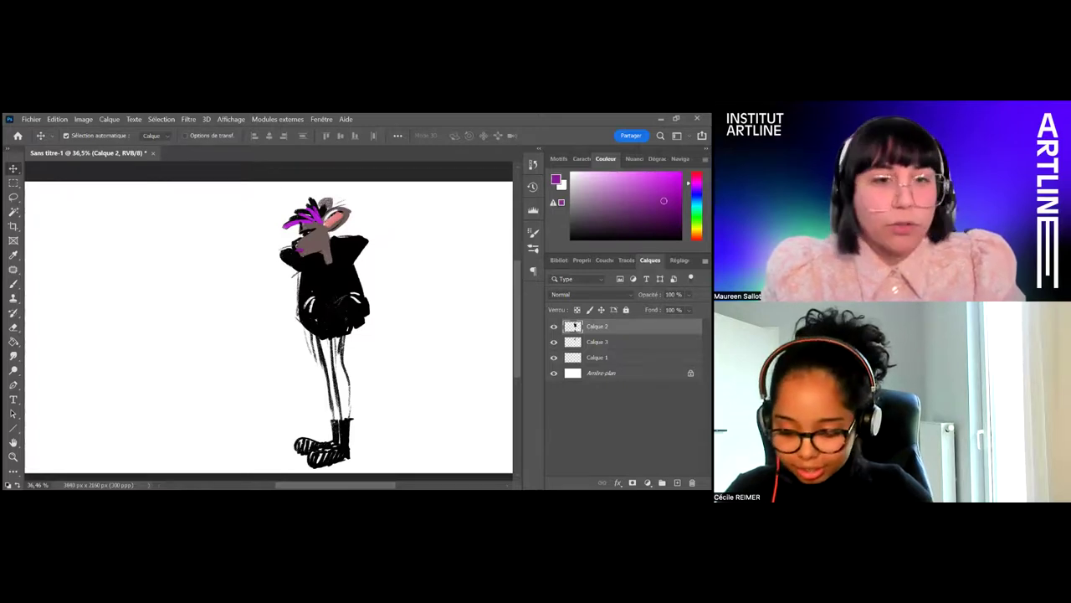
Group Calque 1, Calque 2 and Calque 3 together above the background
{"action": "left_click", "coordinate": [597, 342]}
{"action": "scroll", "coordinate": [269, 327], "scroll_direction": "down", "scroll_amount": 2}
{"action": "scroll", "coordinate": [268, 322], "scroll_direction": "up", "scroll_amount": 3}
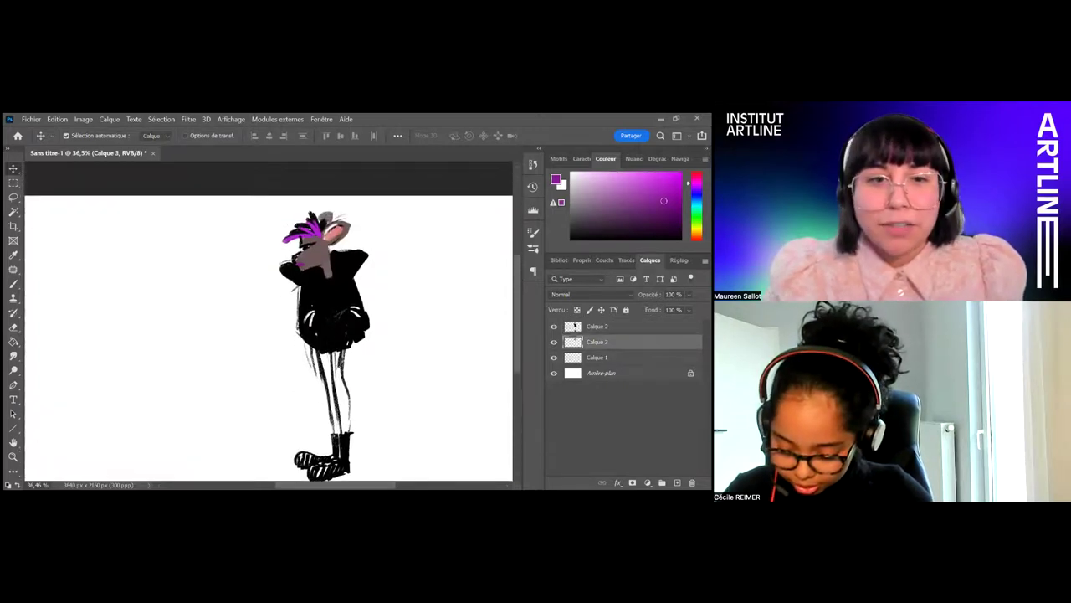
{"action": "key", "text": "alt+bracketright"}
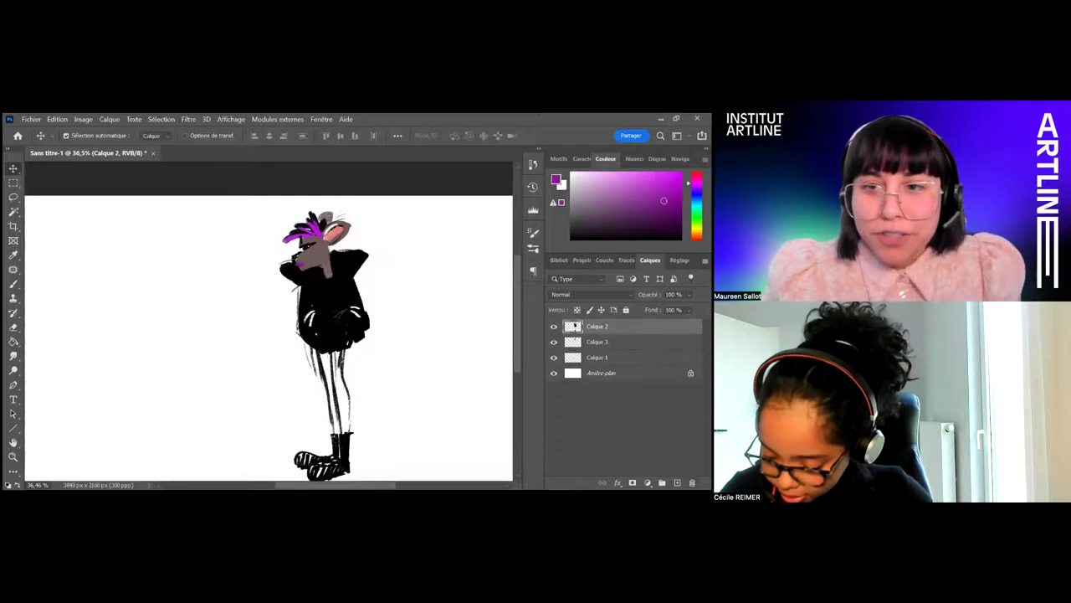
{"action": "key", "text": "ctrl+alt+a"}
{"action": "key", "text": "ctrl+g"}
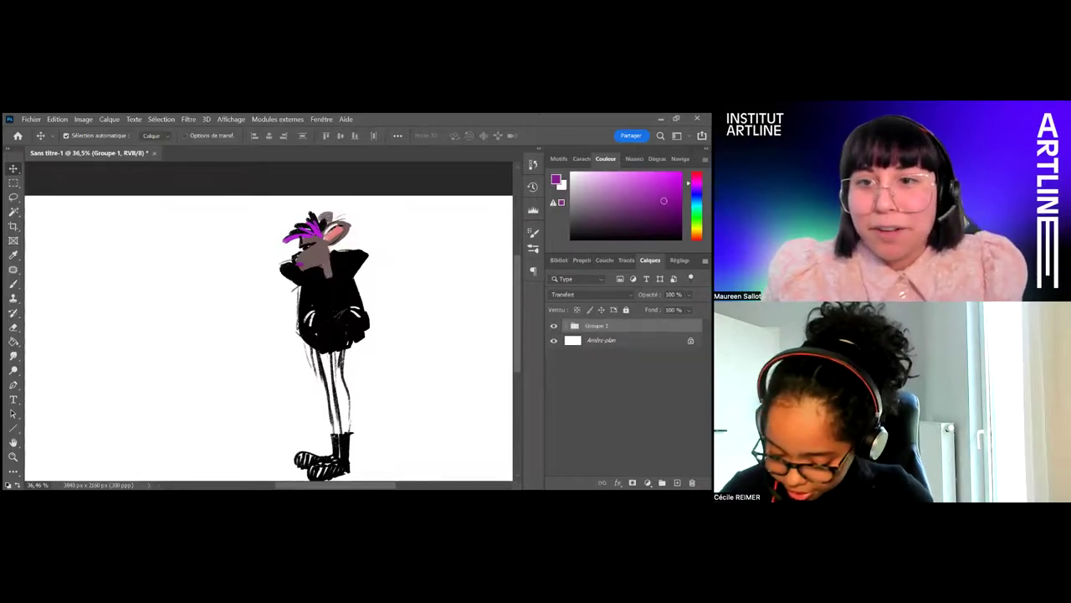
Create a new empty layer above the character group and hide the group
{"action": "left_click", "coordinate": [678, 483]}
{"action": "left_click", "coordinate": [554, 340]}
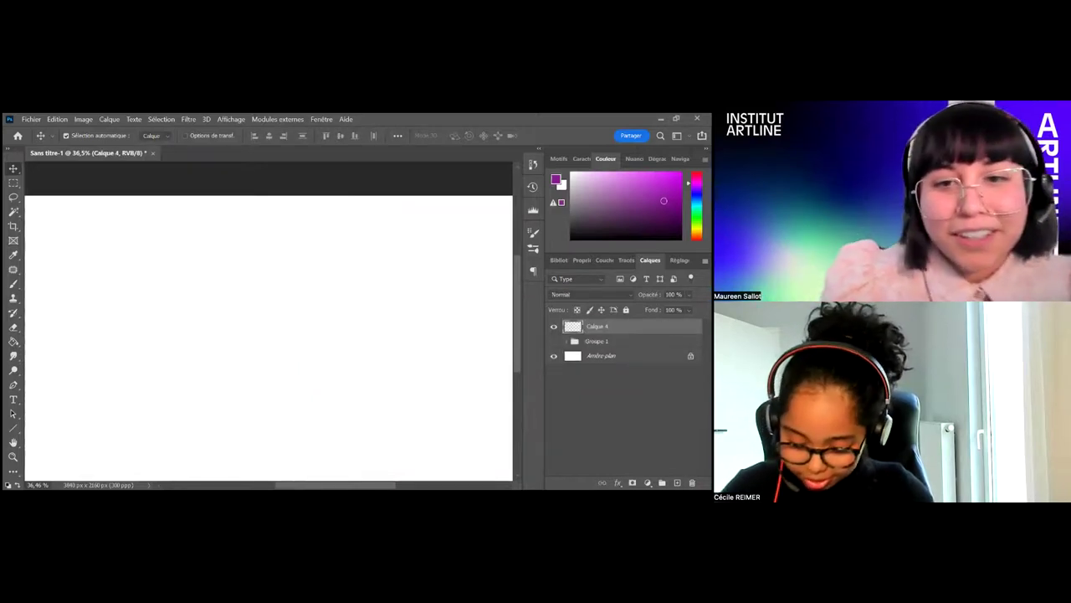
{"action": "key", "text": "z"}
{"action": "left_click_drag", "start_coordinate": [470, 395], "coordinate": [435, 393]}
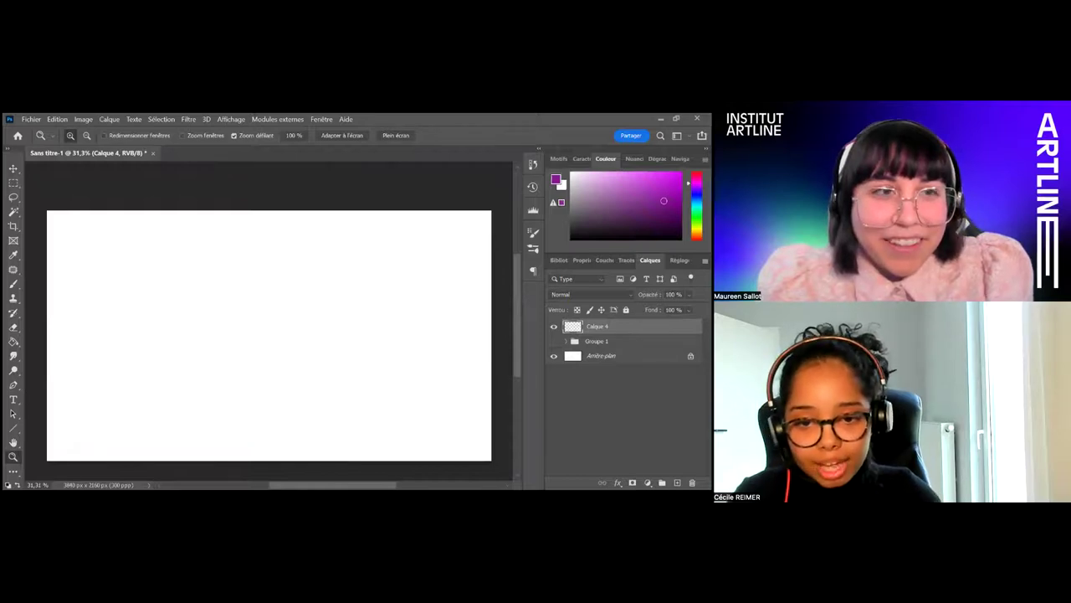
Paint a large, rounded light pink body in the middle of the canvas with a 184 px brush, bulging out on one side
{"action": "left_click", "coordinate": [697, 236]}
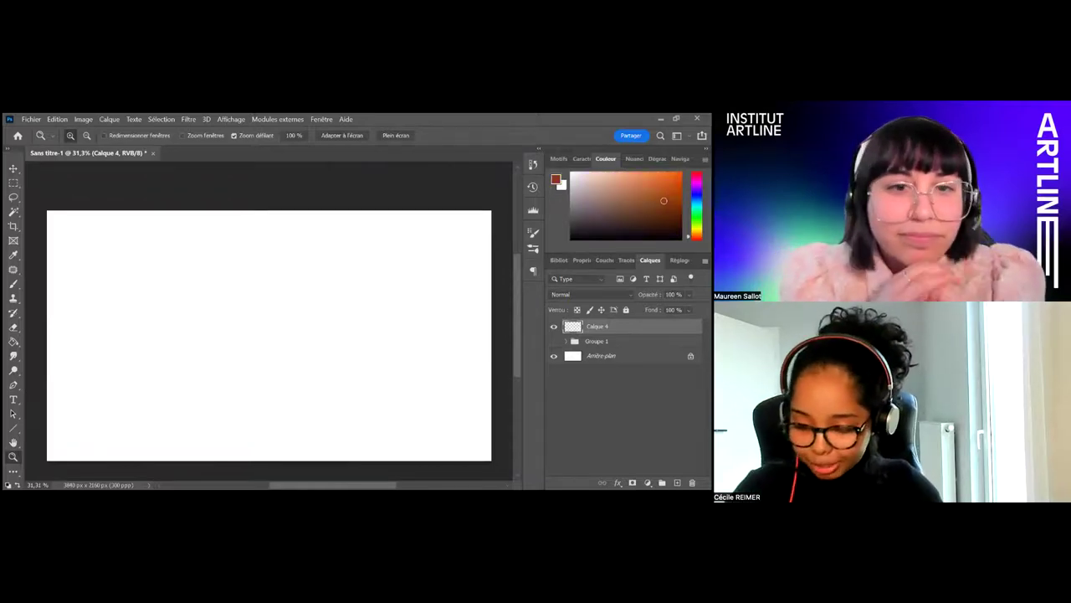
{"action": "left_click_drag", "start_coordinate": [697, 236], "coordinate": [697, 176]}
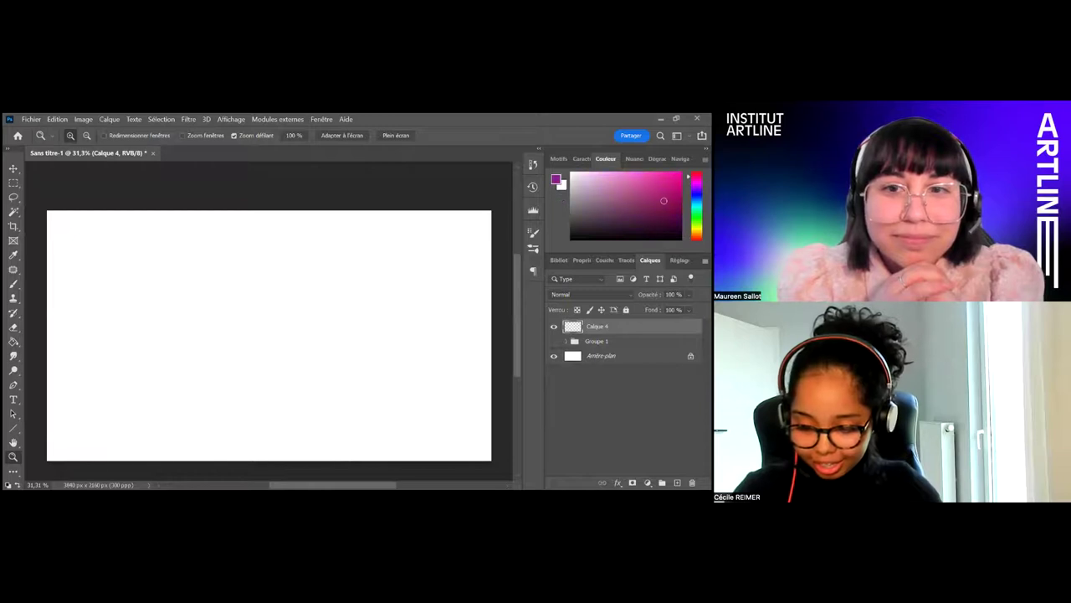
{"action": "left_click", "coordinate": [614, 185]}
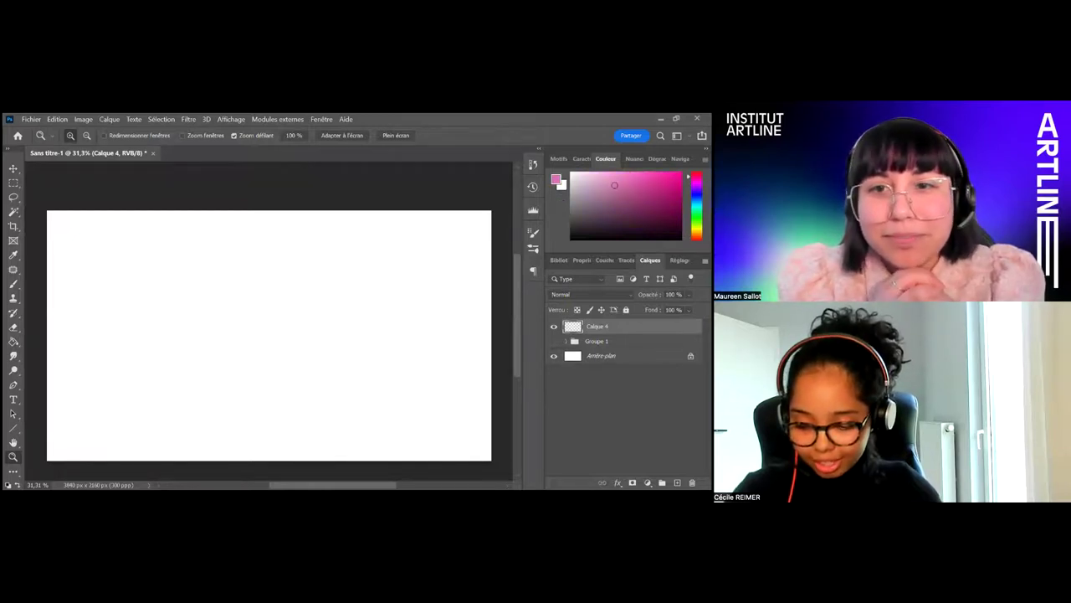
{"action": "left_click_drag", "start_coordinate": [615, 185], "coordinate": [606, 184]}
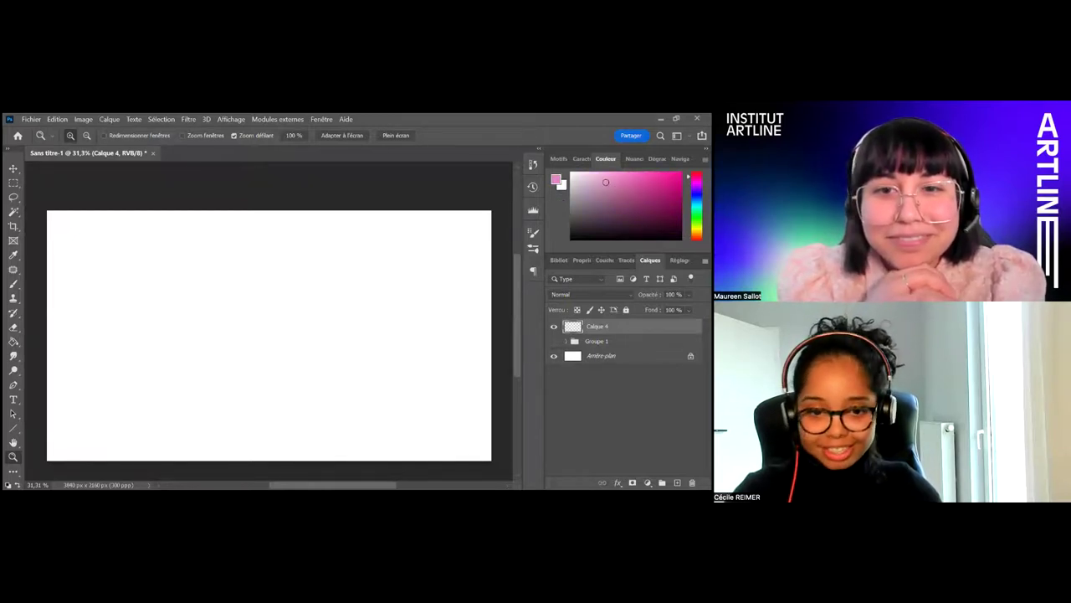
{"action": "key", "text": "b"}
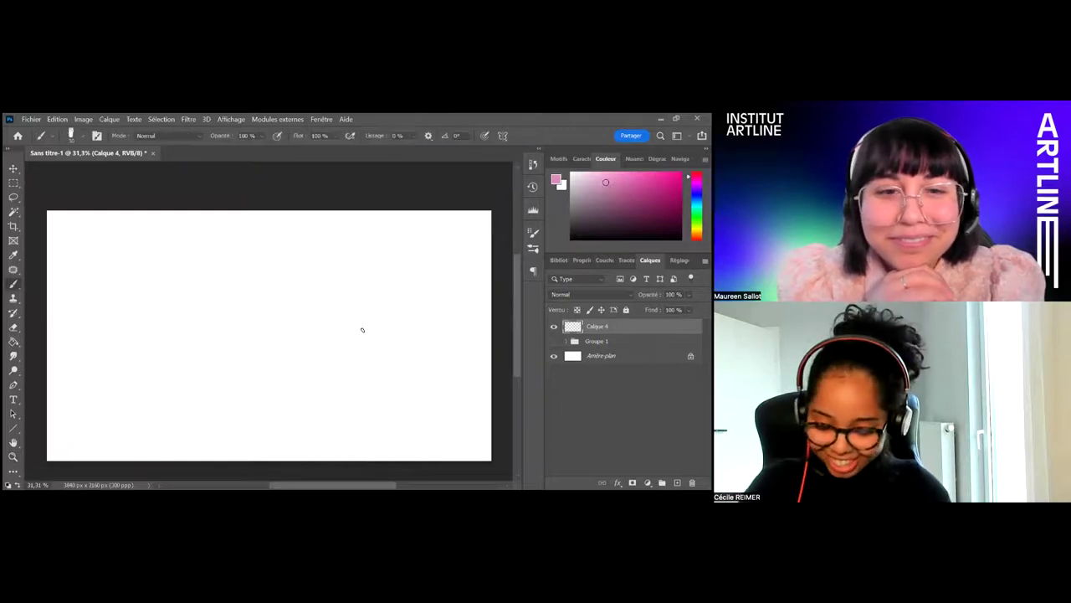
{"action": "right_click", "coordinate": [313, 330]}
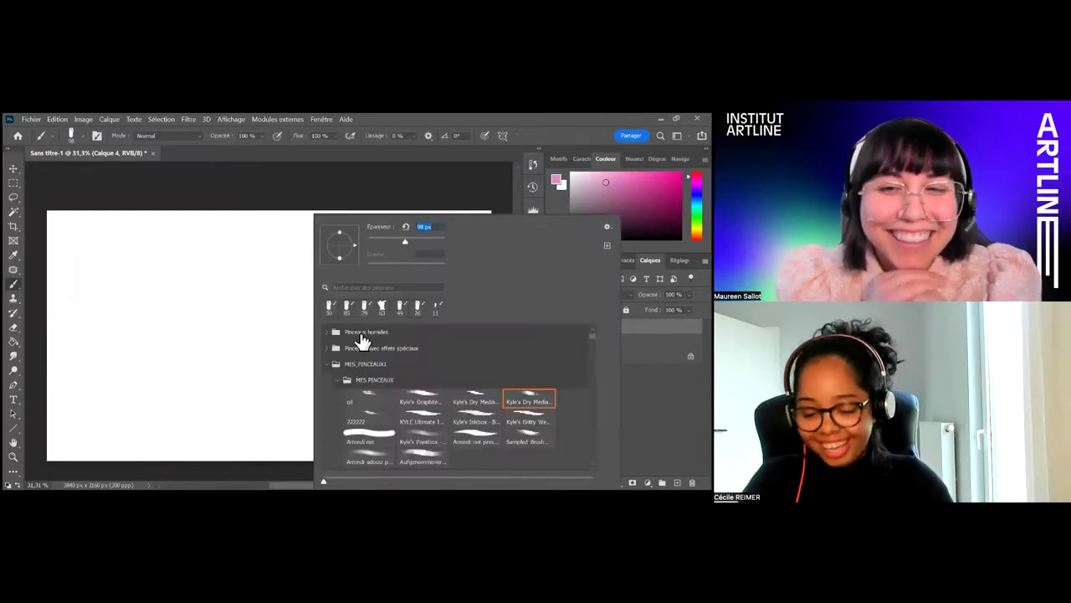
{"action": "left_click_drag", "start_coordinate": [405, 242], "coordinate": [422, 244]}
{"action": "mouse_move", "coordinate": [223, 330]}
{"action": "left_mouse_down"}
{"action": "mouse_move", "coordinate": [313, 278]}
{"action": "mouse_move", "coordinate": [250, 317]}
{"action": "mouse_move", "coordinate": [262, 321]}
{"action": "mouse_move", "coordinate": [248, 340]}
{"action": "mouse_move", "coordinate": [240, 335]}
{"action": "mouse_move", "coordinate": [276, 373]}
{"action": "mouse_move", "coordinate": [326, 334]}
{"action": "mouse_move", "coordinate": [337, 295]}
{"action": "mouse_move", "coordinate": [357, 321]}
{"action": "mouse_move", "coordinate": [327, 318]}
{"action": "mouse_move", "coordinate": [356, 335]}
{"action": "mouse_move", "coordinate": [291, 365]}
{"action": "left_mouse_up"}
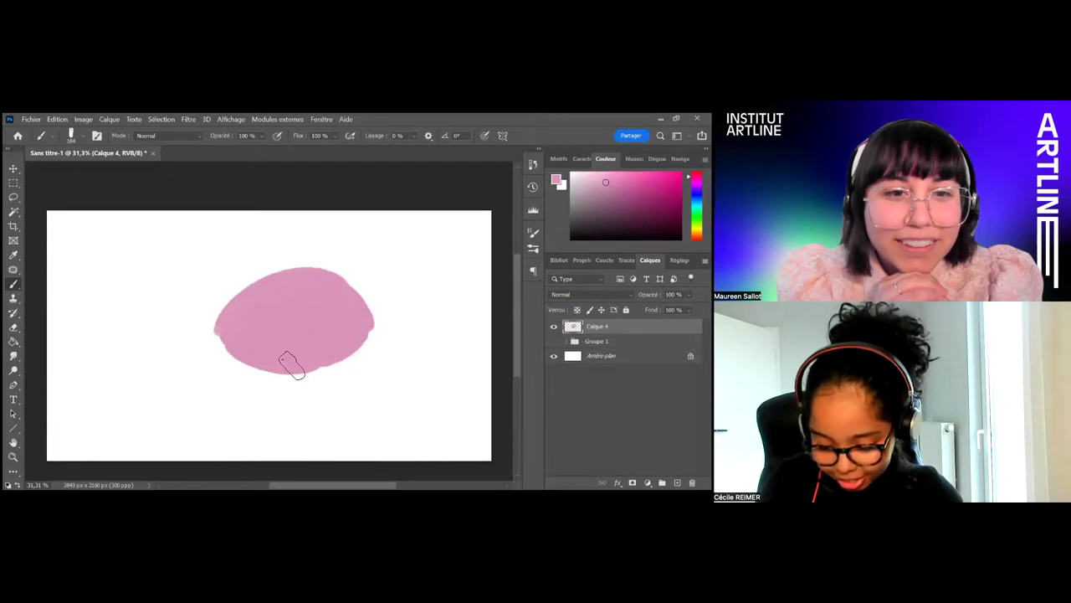
{"action": "mouse_move", "coordinate": [209, 317]}
{"action": "left_mouse_down"}
{"action": "mouse_move", "coordinate": [308, 280]}
{"action": "mouse_move", "coordinate": [224, 322]}
{"action": "mouse_move", "coordinate": [238, 341]}
{"action": "mouse_move", "coordinate": [267, 348]}
{"action": "left_mouse_up"}
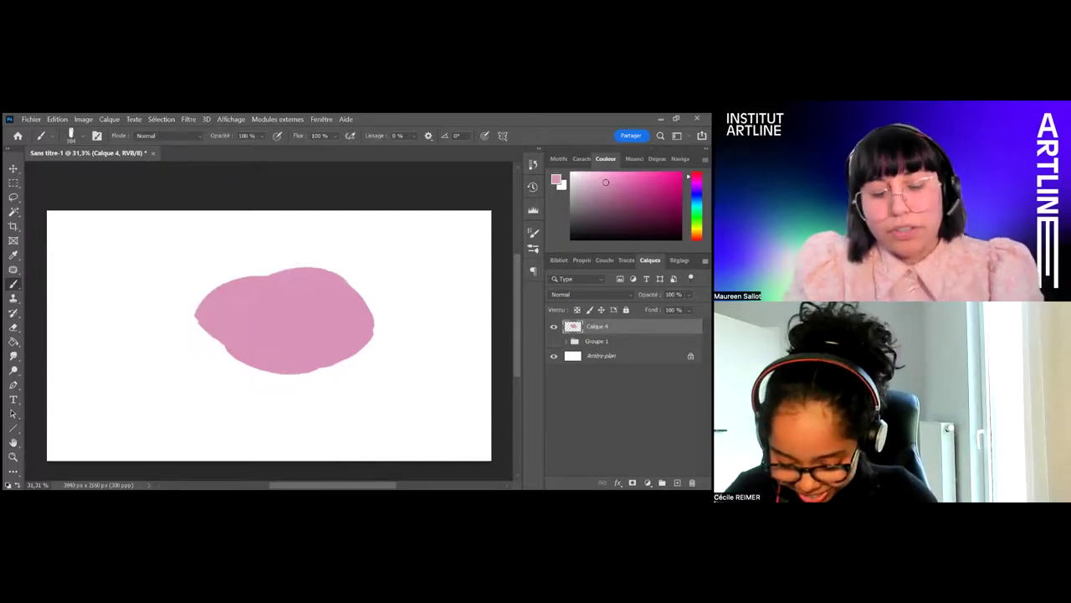
Draw a darker pink oval mouth outline on the lower part of the body with a 50 px brush
{"action": "left_click", "coordinate": [641, 188]}
{"action": "left_click", "coordinate": [626, 186]}
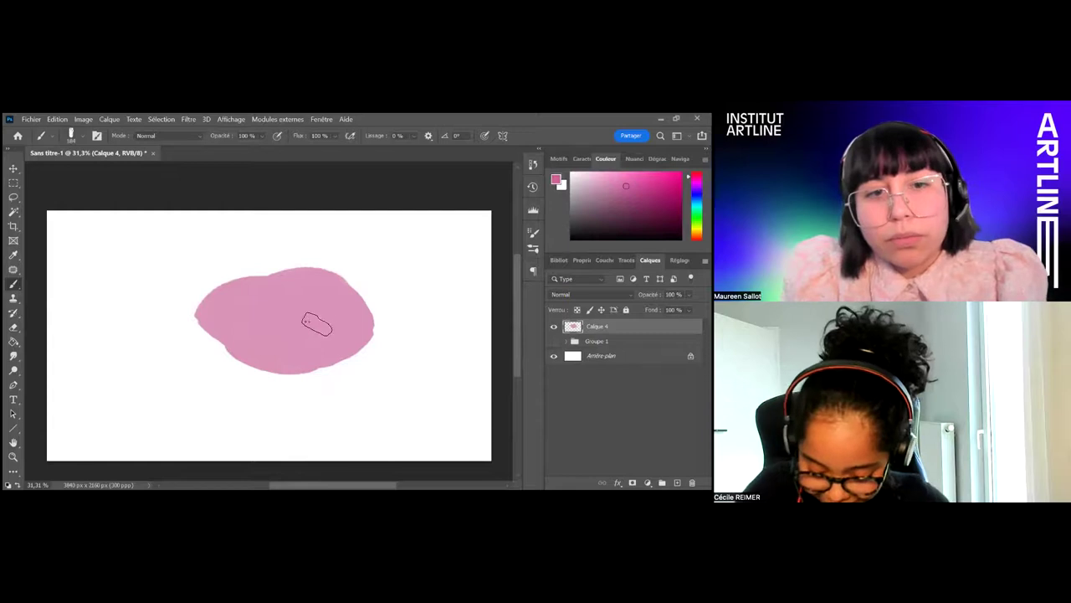
{"action": "right_click", "coordinate": [407, 242]}
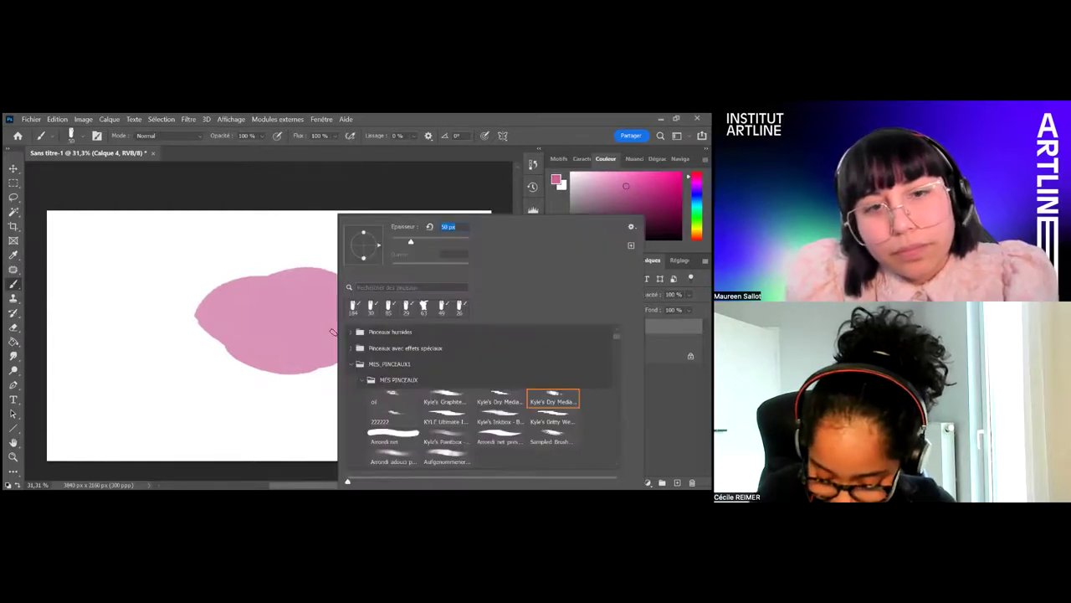
{"action": "mouse_move", "coordinate": [281, 345]}
{"action": "left_mouse_down"}
{"action": "mouse_move", "coordinate": [342, 329]}
{"action": "mouse_move", "coordinate": [295, 339]}
{"action": "mouse_move", "coordinate": [349, 336]}
{"action": "mouse_move", "coordinate": [308, 339]}
{"action": "mouse_move", "coordinate": [303, 358]}
{"action": "mouse_move", "coordinate": [283, 351]}
{"action": "mouse_move", "coordinate": [345, 338]}
{"action": "left_mouse_up"}
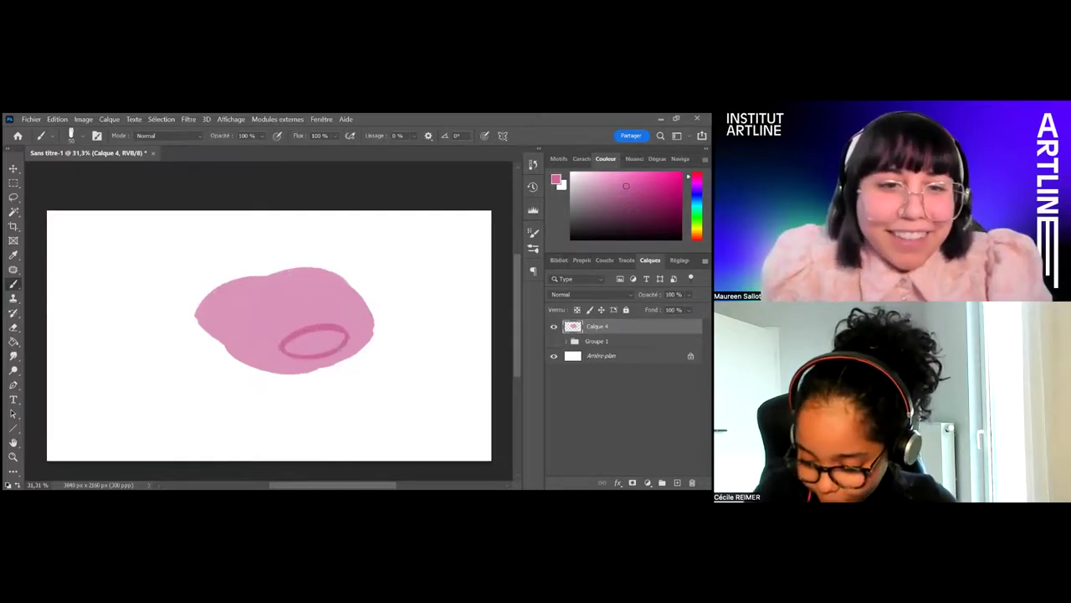
Fill the mouth with dark brownish red and paint a row of white upper teeth inside it
{"action": "left_click", "coordinate": [697, 238]}
{"action": "left_click", "coordinate": [638, 215]}
{"action": "mouse_move", "coordinate": [295, 340]}
{"action": "left_mouse_down"}
{"action": "mouse_move", "coordinate": [309, 337]}
{"action": "mouse_move", "coordinate": [286, 348]}
{"action": "mouse_move", "coordinate": [327, 335]}
{"action": "mouse_move", "coordinate": [312, 342]}
{"action": "mouse_move", "coordinate": [332, 346]}
{"action": "mouse_move", "coordinate": [338, 340]}
{"action": "mouse_move", "coordinate": [293, 349]}
{"action": "mouse_move", "coordinate": [309, 335]}
{"action": "mouse_move", "coordinate": [353, 332]}
{"action": "left_mouse_up"}
{"action": "key", "text": "x"}
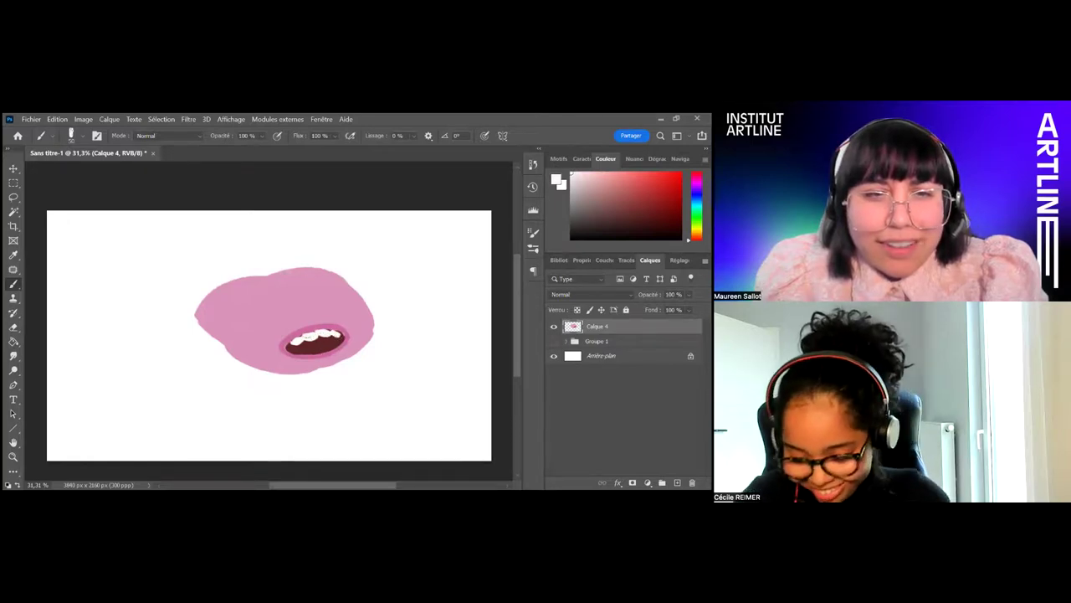
Add two small black eyes above the mouth
{"action": "key", "text": "x"}
{"action": "left_click", "coordinate": [304, 306]}
{"action": "left_click", "coordinate": [324, 307]}
{"action": "key", "text": "z"}
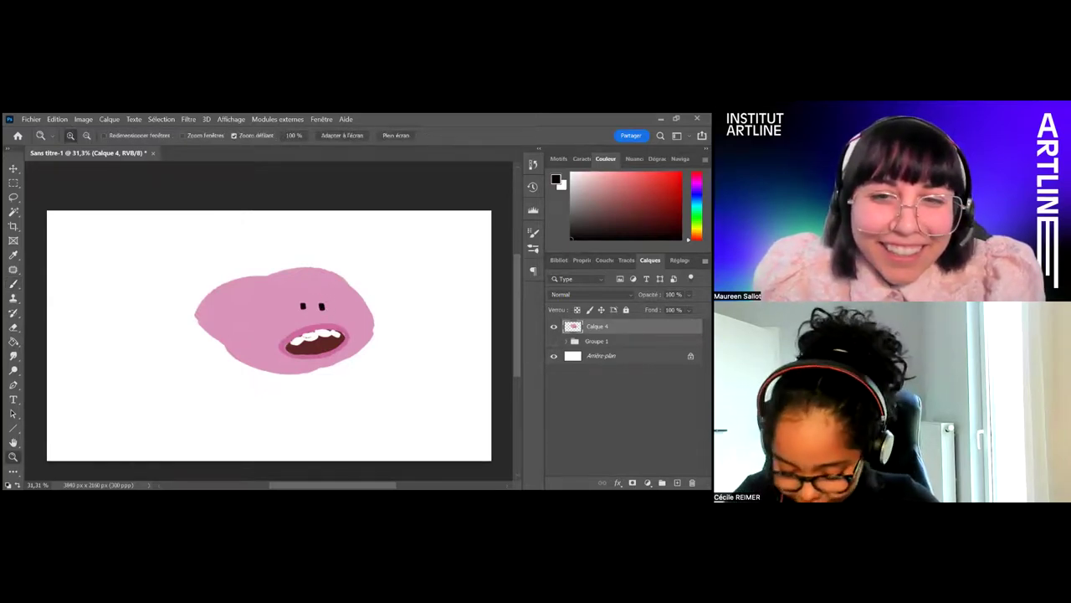
Paint a darker pink fin on each side of the pink creature's body
{"action": "key", "text": "i"}
{"action": "left_click", "coordinate": [336, 317]}
{"action": "key", "text": "b"}
{"action": "mouse_move", "coordinate": [246, 322]}
{"action": "left_mouse_down"}
{"action": "mouse_move", "coordinate": [248, 343]}
{"action": "mouse_move", "coordinate": [246, 325]}
{"action": "mouse_move", "coordinate": [239, 347]}
{"action": "mouse_move", "coordinate": [244, 324]}
{"action": "mouse_move", "coordinate": [219, 336]}
{"action": "left_mouse_up"}
{"action": "left_click_drag", "start_coordinate": [379, 316], "coordinate": [371, 309]}
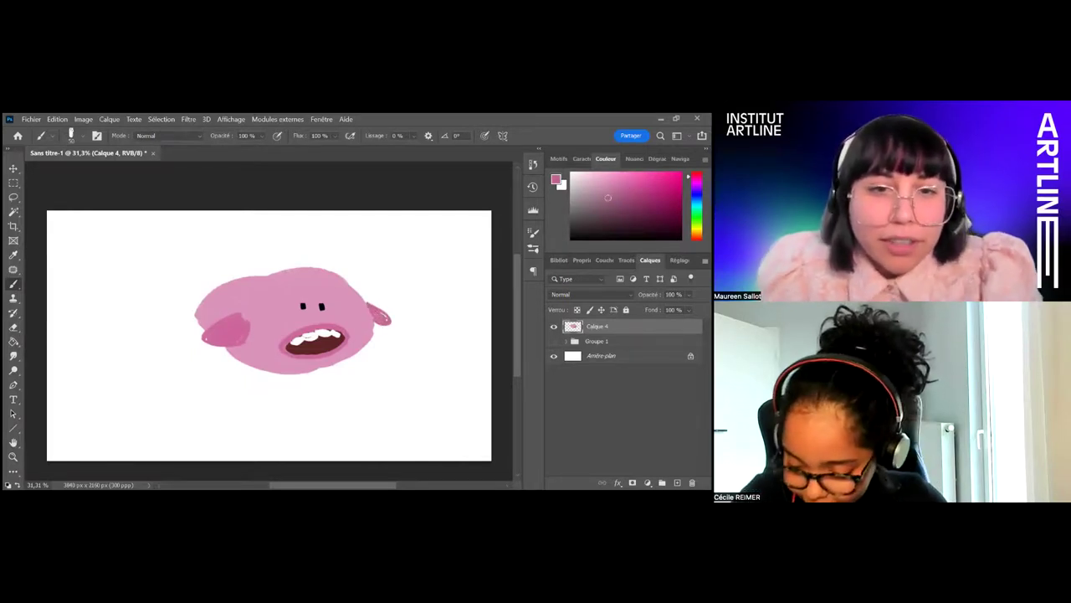
Create a new layer between the creature layer and the hidden group, and fill it with medium grey
{"action": "left_click", "coordinate": [597, 342]}
{"action": "left_click", "coordinate": [677, 483]}
{"action": "left_click", "coordinate": [572, 216]}
{"action": "left_click_drag", "start_coordinate": [572, 216], "coordinate": [572, 202]}
{"action": "key", "text": "g"}
{"action": "left_click", "coordinate": [335, 401]}
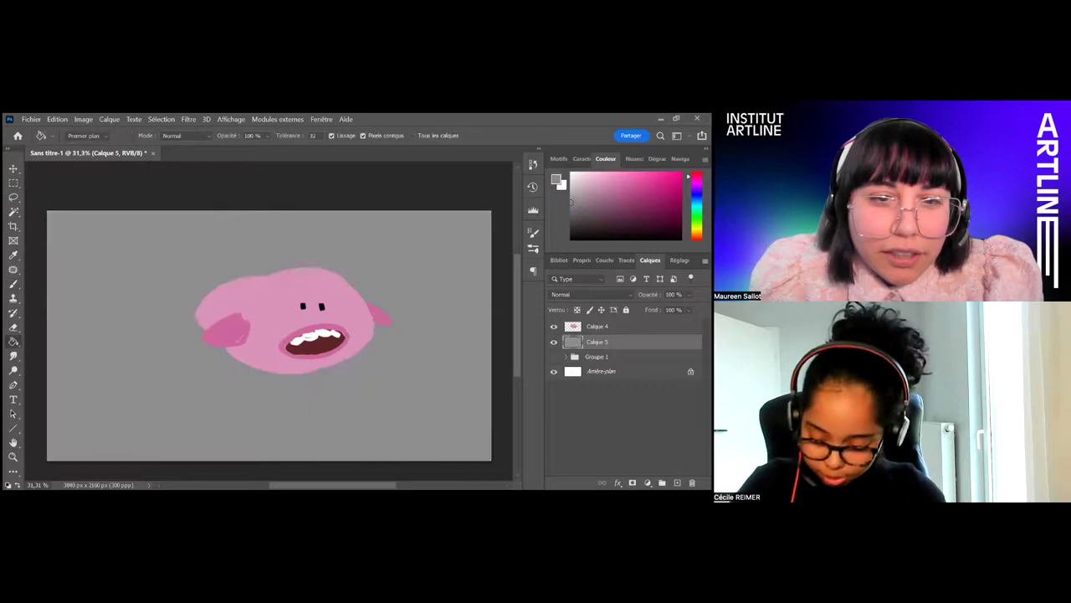
On the pink creature's layer, paint a white sushi roll below the mouth and outline it with thin black spiral lines
{"action": "left_click", "coordinate": [597, 327]}
{"action": "left_click", "coordinate": [572, 173]}
{"action": "key", "text": "b"}
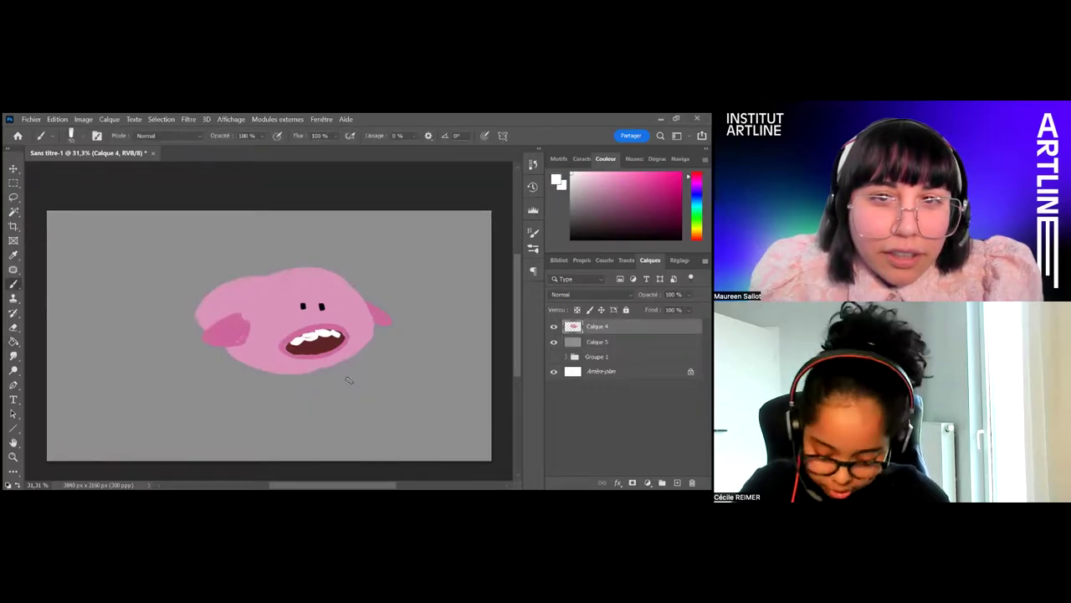
{"action": "mouse_move", "coordinate": [324, 375]}
{"action": "left_mouse_down"}
{"action": "mouse_move", "coordinate": [341, 367]}
{"action": "mouse_move", "coordinate": [329, 385]}
{"action": "mouse_move", "coordinate": [360, 385]}
{"action": "mouse_move", "coordinate": [331, 389]}
{"action": "mouse_move", "coordinate": [351, 390]}
{"action": "left_mouse_up"}
{"action": "key", "text": "x"}
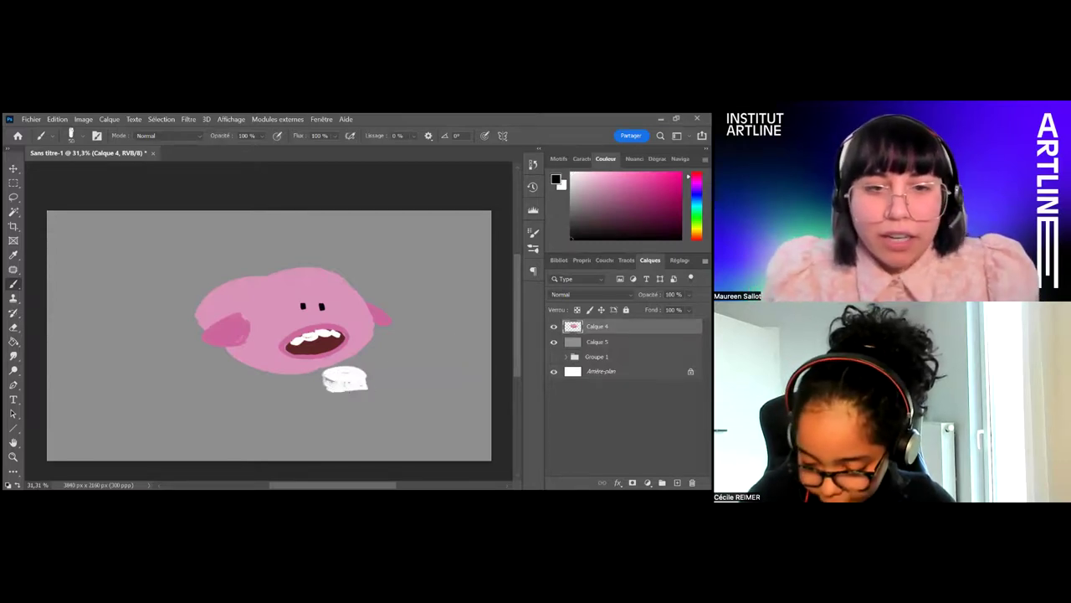
{"action": "right_click", "coordinate": [434, 312]}
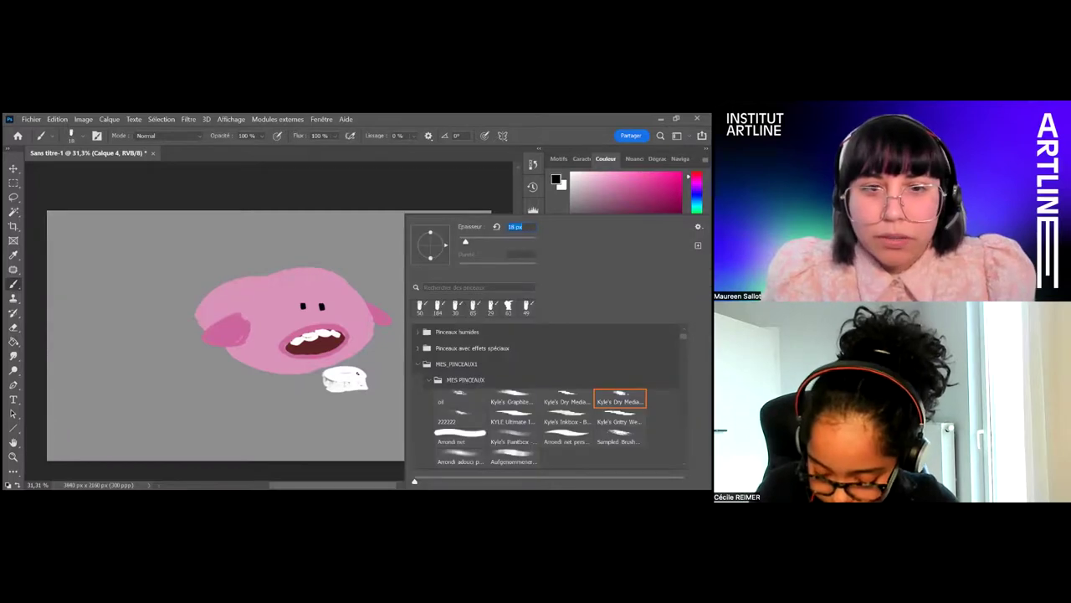
{"action": "key", "text": "Return"}
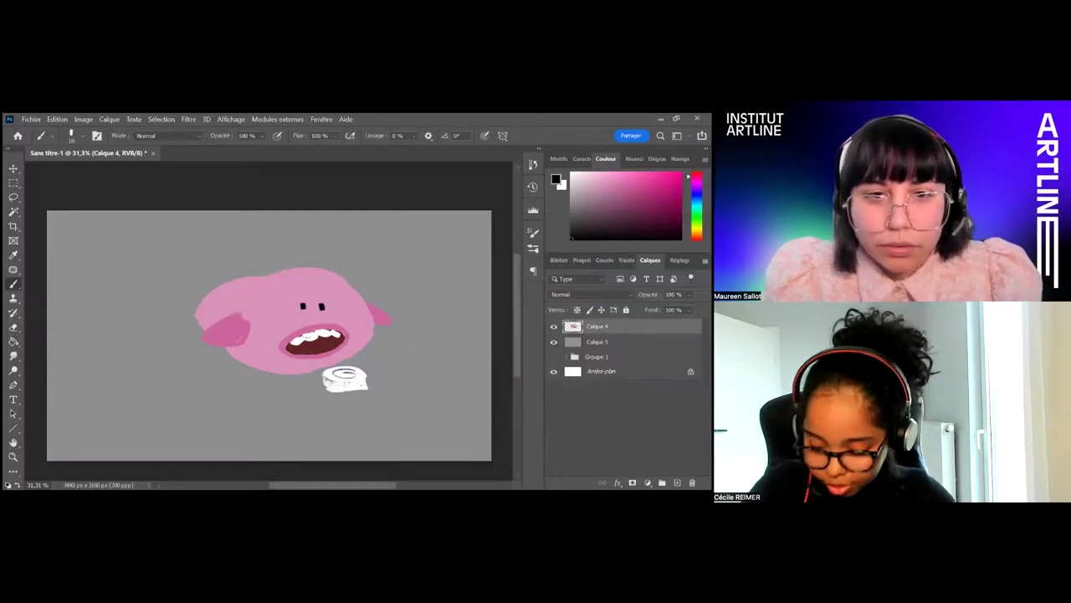
{"action": "left_click_drag", "start_coordinate": [338, 384], "coordinate": [354, 383]}
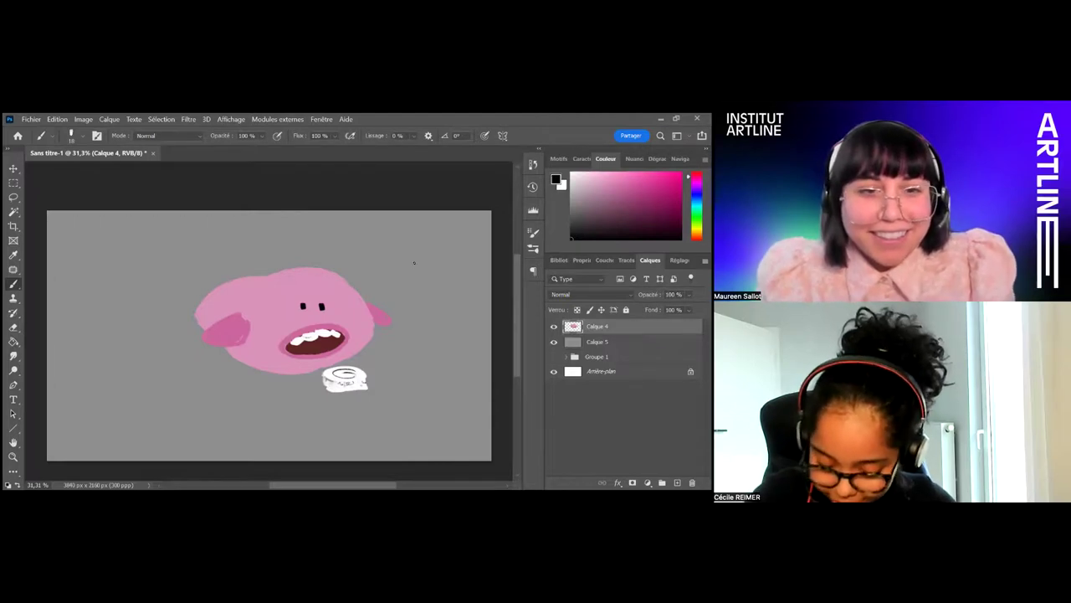
Paint a tail fin in the fins' darker pink and a body-pink nose hanging over the upper teeth
{"action": "left_click", "coordinate": [239, 331], "text": "alt"}
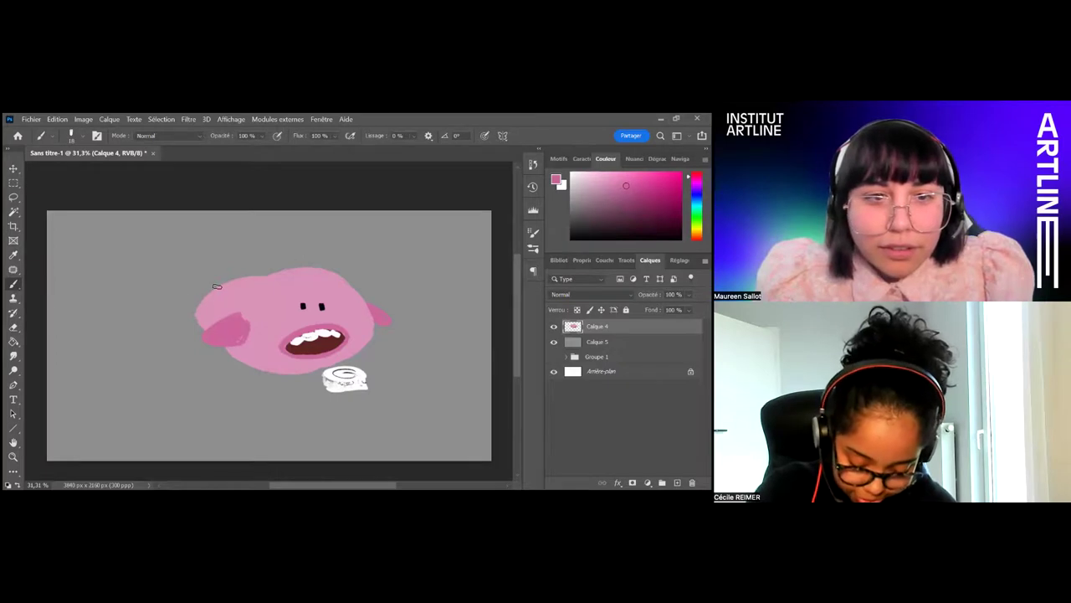
{"action": "left_click_drag", "start_coordinate": [214, 287], "coordinate": [201, 292]}
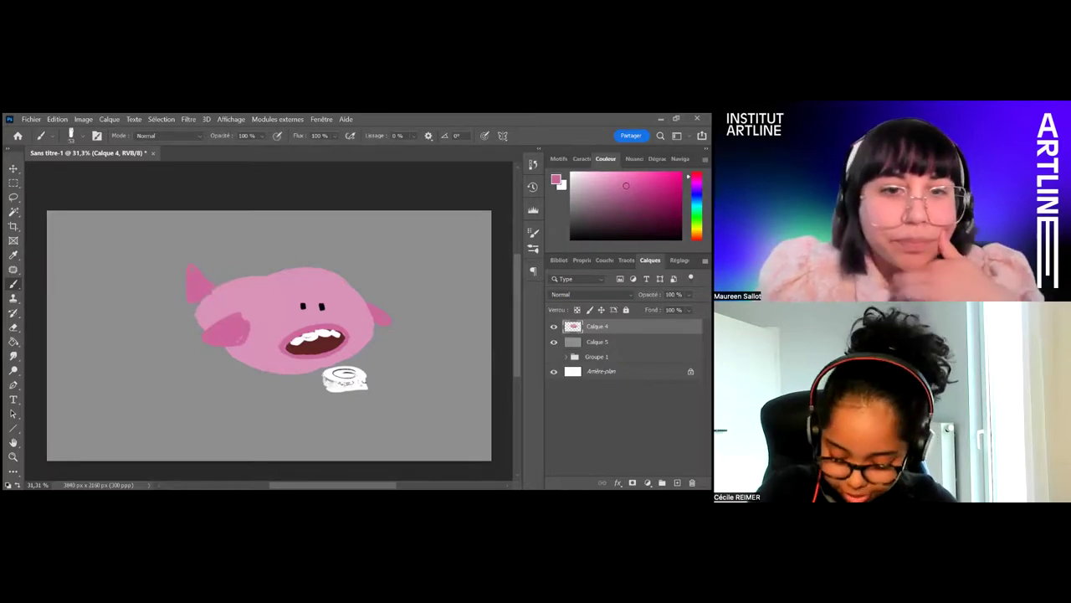
{"action": "left_click", "coordinate": [324, 318], "text": "alt"}
{"action": "left_click_drag", "start_coordinate": [327, 327], "coordinate": [310, 337]}
Draw thin dark purple-pink lines around the nose and across the fins and tail
{"action": "left_click", "coordinate": [623, 206]}
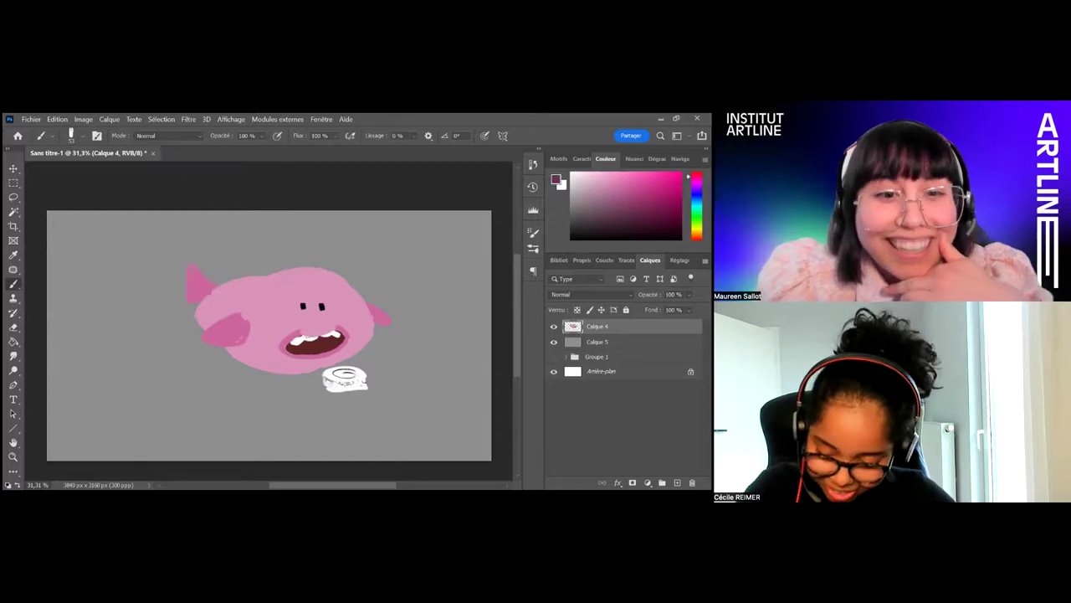
{"action": "right_click", "coordinate": [449, 268]}
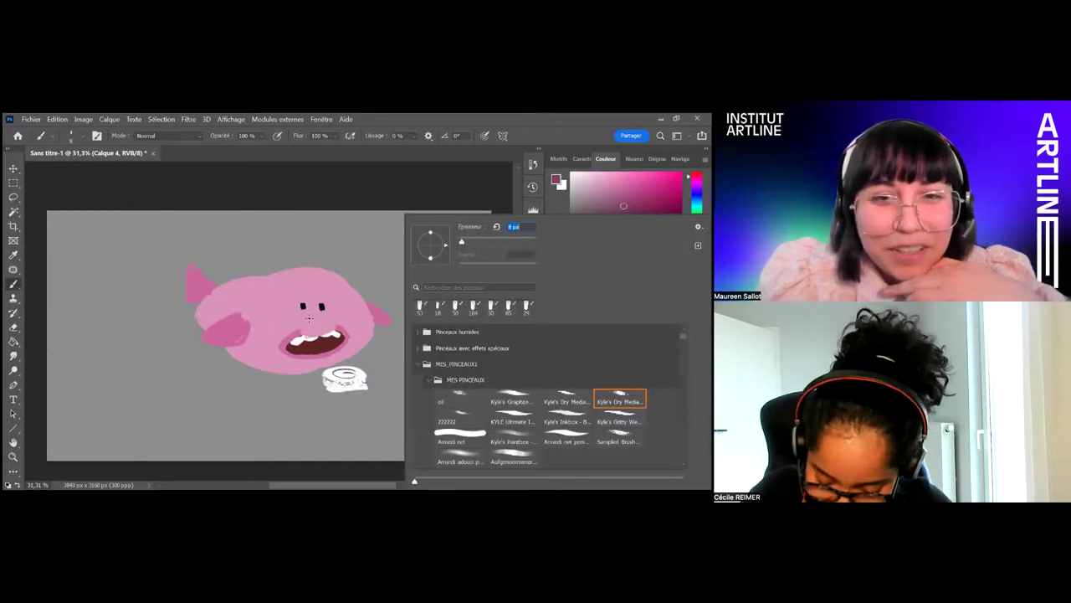
{"action": "left_click", "coordinate": [310, 334]}
{"action": "left_click", "coordinate": [627, 215]}
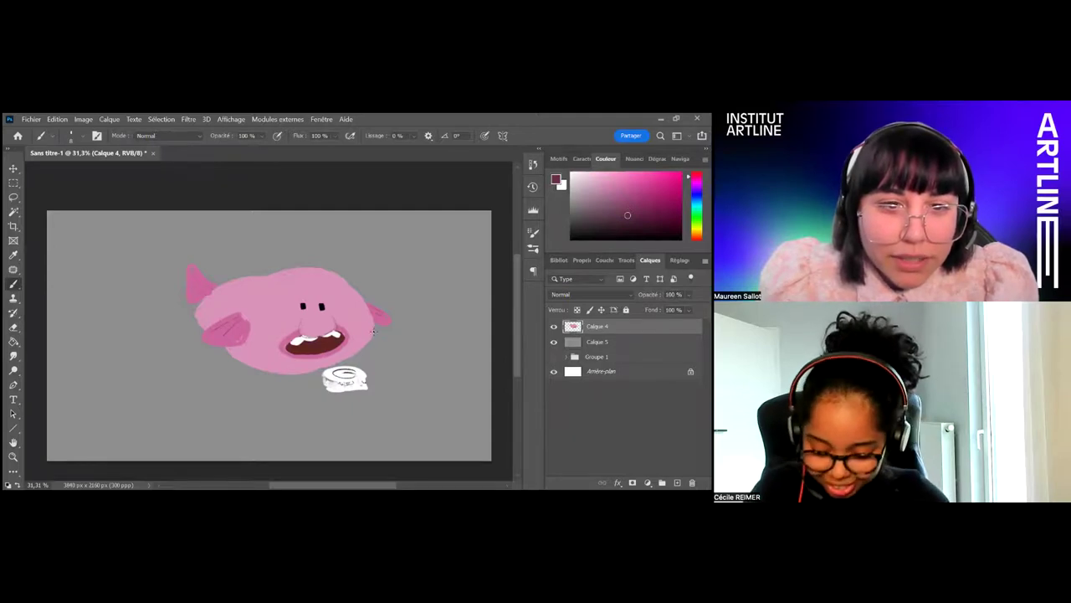
Paint a second piece of sushi beside the roll, a white rice block topped with a salmon-red slice
{"action": "left_click", "coordinate": [697, 226]}
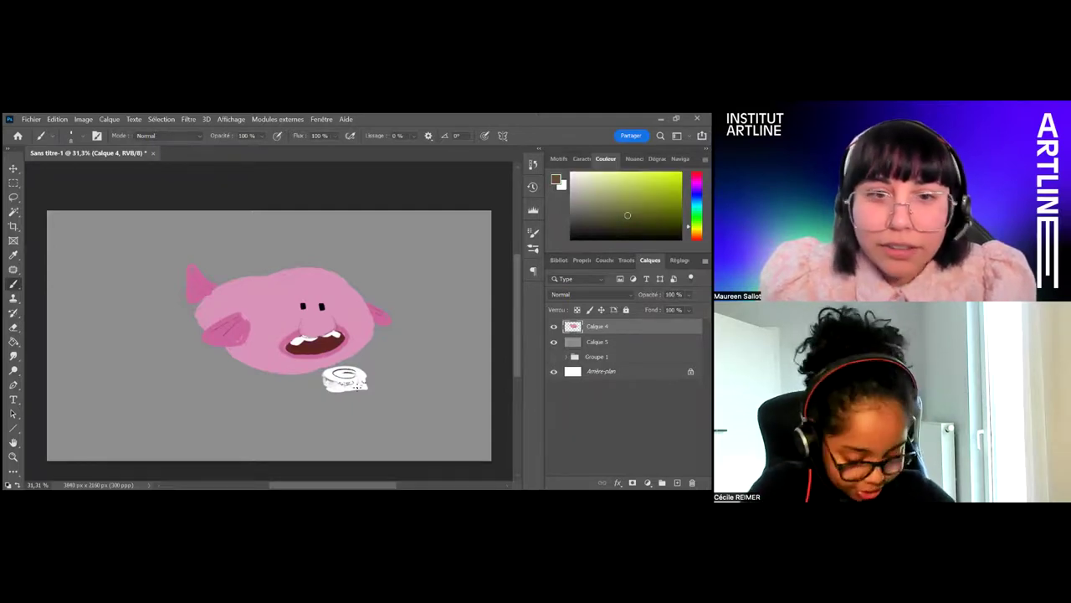
{"action": "key", "text": "x"}
{"action": "right_click", "coordinate": [390, 362]}
{"action": "left_click", "coordinate": [371, 367]}
{"action": "mouse_move", "coordinate": [375, 365]}
{"action": "left_mouse_down"}
{"action": "mouse_move", "coordinate": [409, 364]}
{"action": "mouse_move", "coordinate": [377, 381]}
{"action": "mouse_move", "coordinate": [408, 368]}
{"action": "mouse_move", "coordinate": [402, 379]}
{"action": "left_mouse_up"}
{"action": "key", "text": "x"}
{"action": "left_click", "coordinate": [622, 177]}
{"action": "left_click_drag", "start_coordinate": [380, 363], "coordinate": [410, 360]}
Paint white and salmon-pink bits of food inside the lower part of the creature's mouth
{"action": "left_click", "coordinate": [582, 176]}
{"action": "mouse_move", "coordinate": [318, 345]}
{"action": "left_mouse_down"}
{"action": "mouse_move", "coordinate": [343, 342]}
{"action": "mouse_move", "coordinate": [321, 342]}
{"action": "mouse_move", "coordinate": [335, 356]}
{"action": "mouse_move", "coordinate": [312, 351]}
{"action": "mouse_move", "coordinate": [339, 345]}
{"action": "mouse_move", "coordinate": [299, 352]}
{"action": "mouse_move", "coordinate": [353, 342]}
{"action": "left_mouse_up"}
{"action": "left_click", "coordinate": [612, 187]}
{"action": "left_click", "coordinate": [335, 335], "text": "alt"}
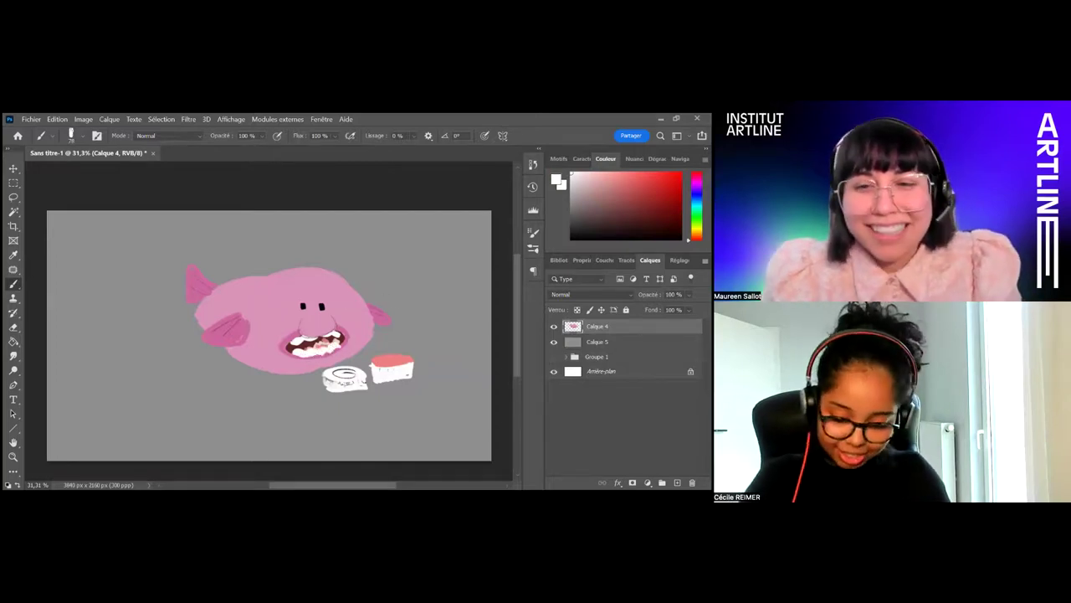
Paint lighter pink highlights along the creature's back, on its forehead and on its nose
{"action": "left_click", "coordinate": [331, 282], "text": "alt"}
{"action": "mouse_move", "coordinate": [251, 295]}
{"action": "left_mouse_down"}
{"action": "mouse_move", "coordinate": [274, 281]}
{"action": "mouse_move", "coordinate": [337, 285]}
{"action": "left_mouse_up"}
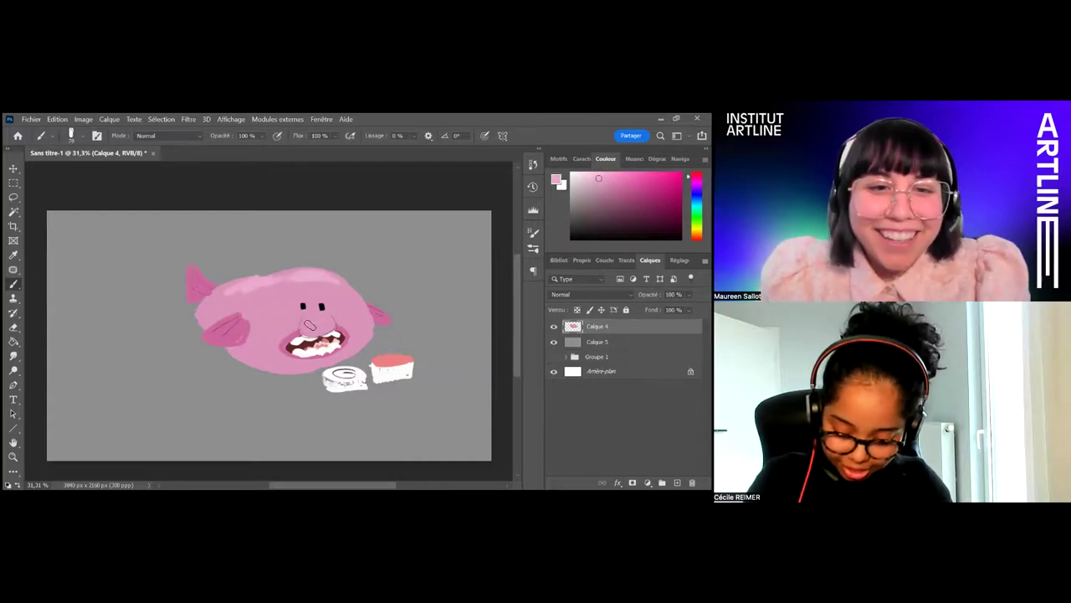
{"action": "left_click_drag", "start_coordinate": [311, 325], "coordinate": [325, 324]}
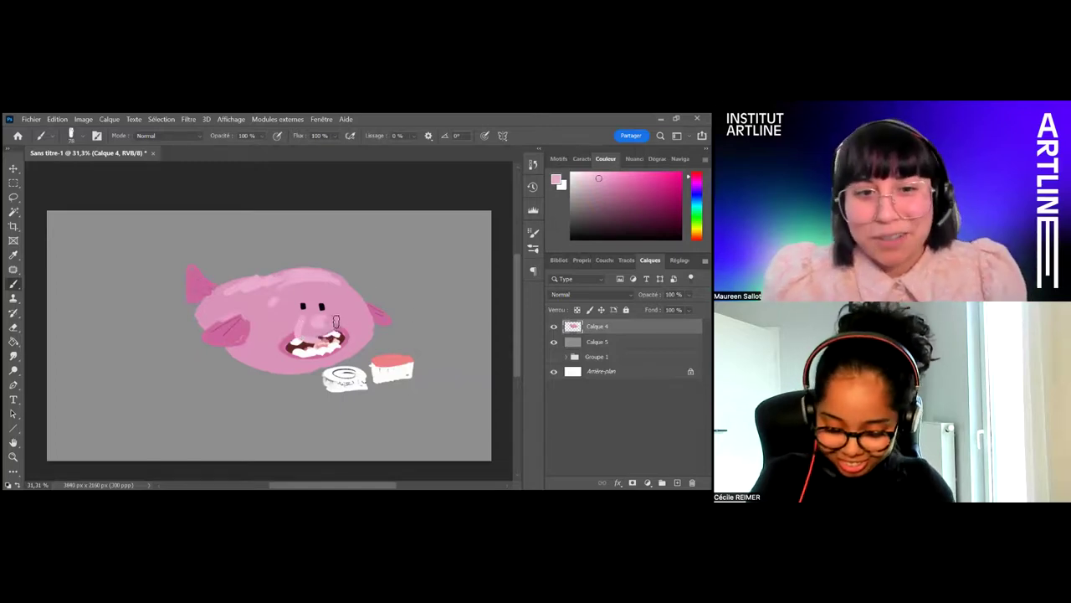
Hide the pink creature and grey background layers, and create a new empty layer above them
{"action": "key", "text": "z"}
{"action": "left_click_drag", "start_coordinate": [449, 383], "coordinate": [432, 384]}
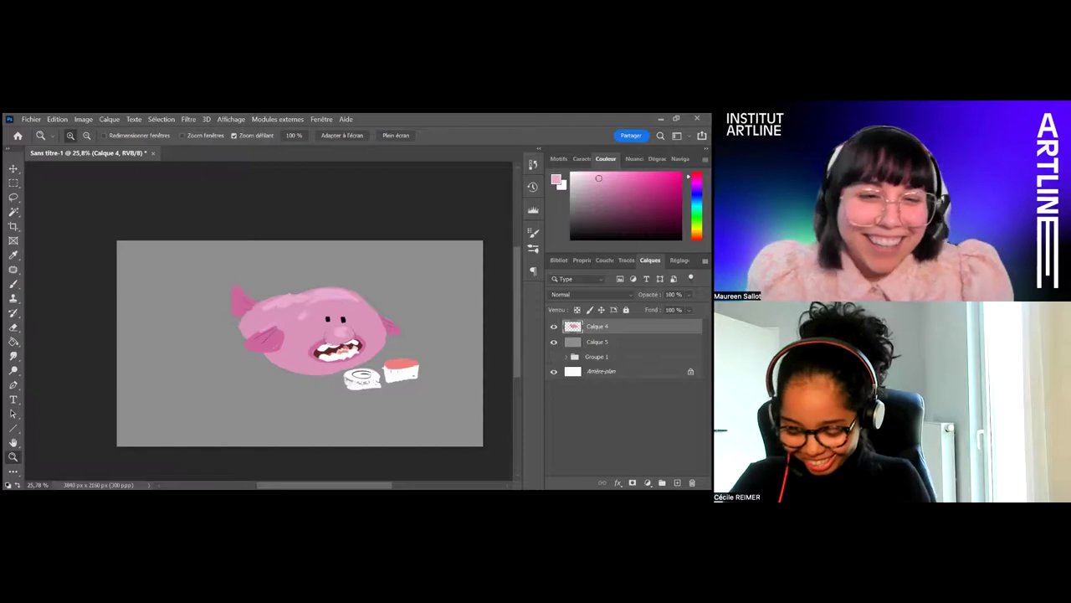
{"action": "left_click", "coordinate": [554, 327]}
{"action": "left_click", "coordinate": [555, 341]}
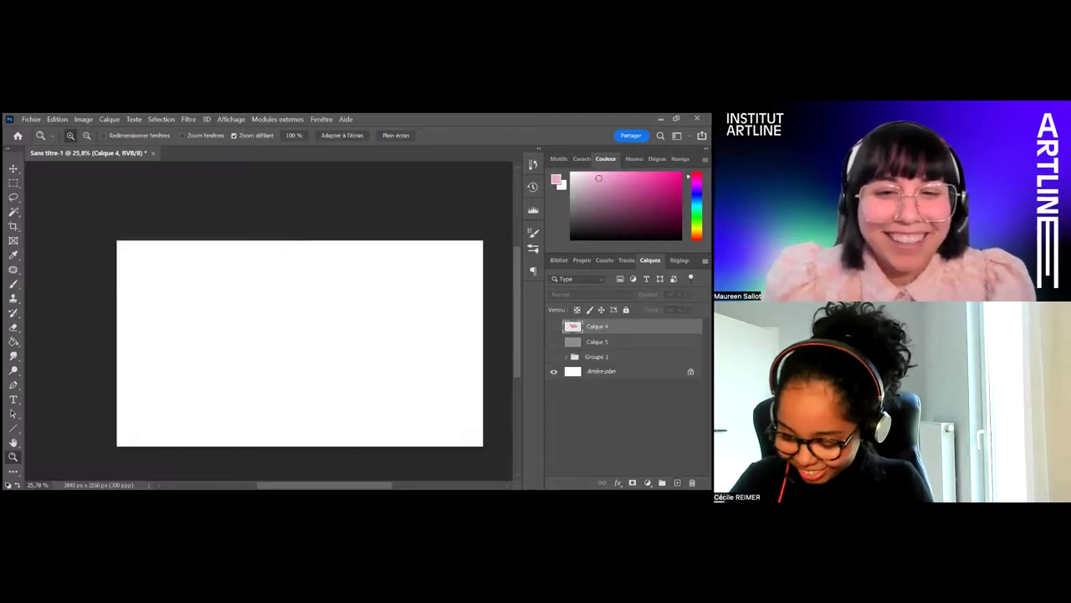
{"action": "left_click", "coordinate": [677, 483]}
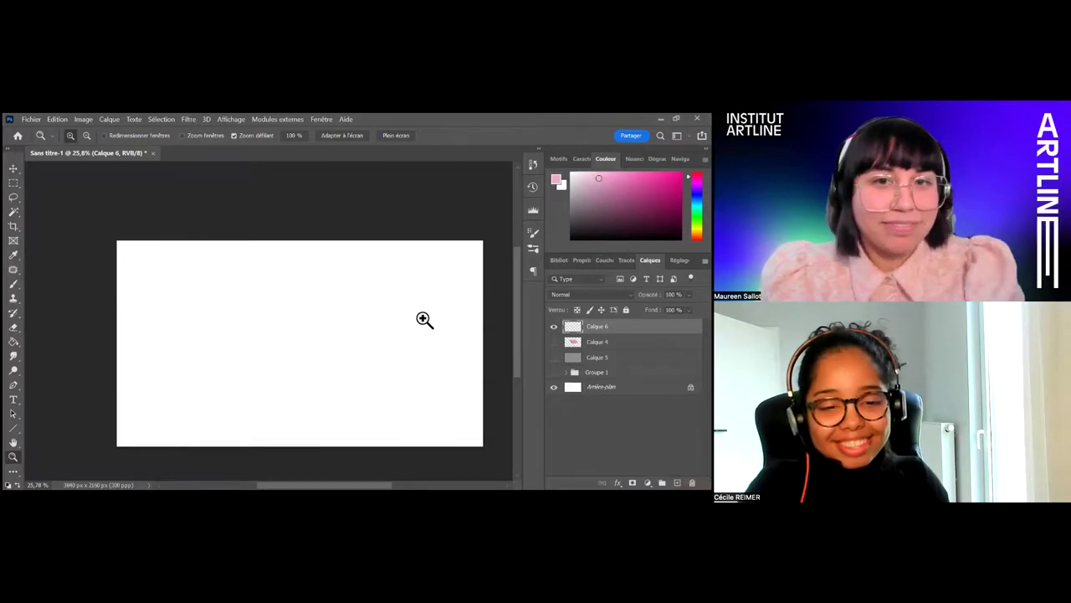
Sketch a dinosaur-like head with snout, nostril and mouth line in thin black brush strokes
{"action": "key", "text": "d"}
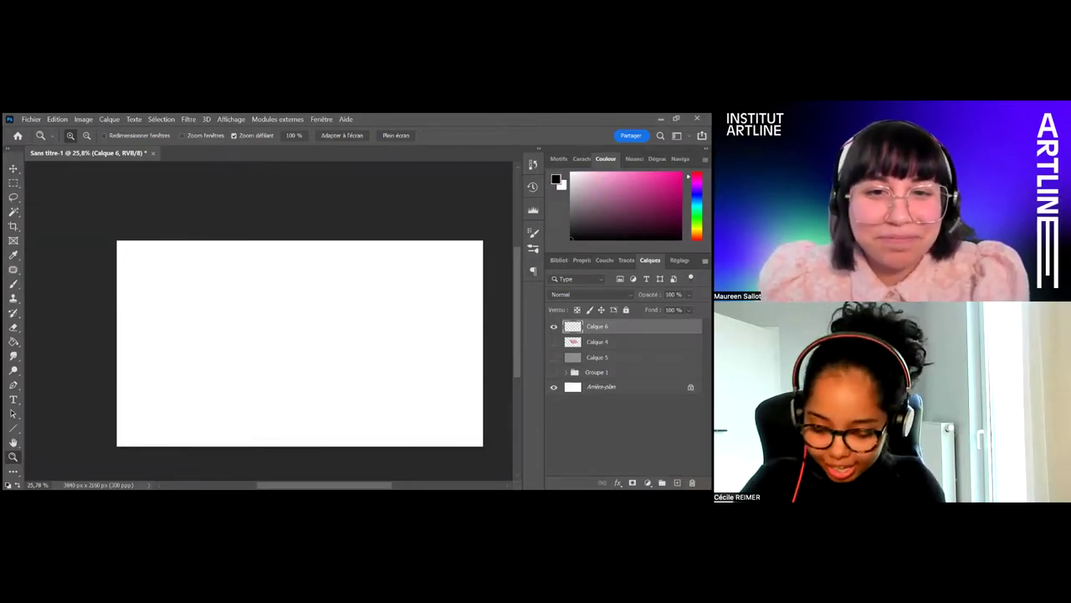
{"action": "key", "text": "b"}
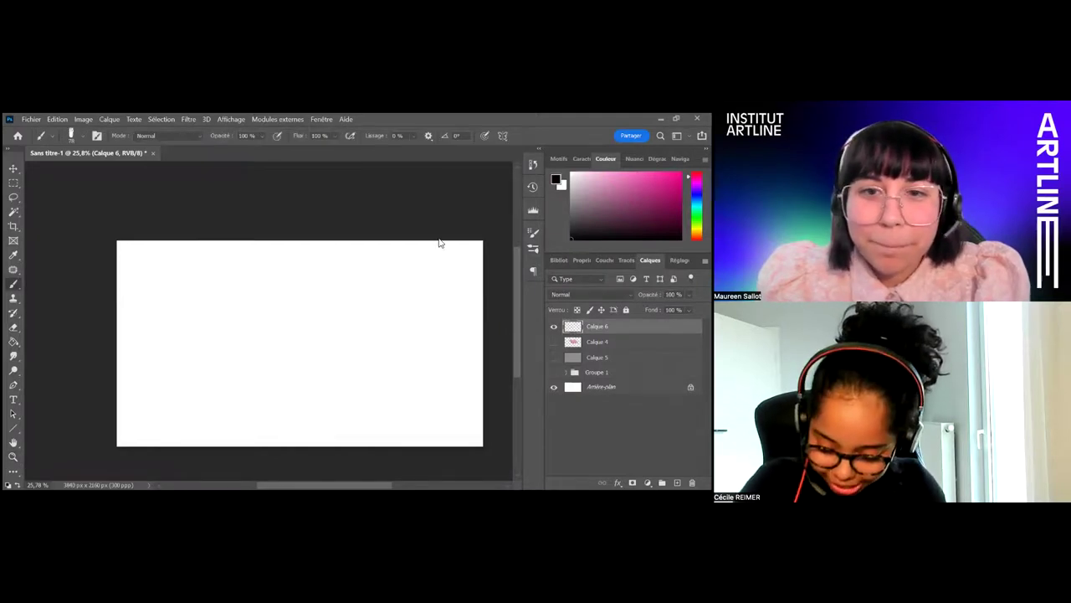
{"action": "right_click", "coordinate": [438, 243]}
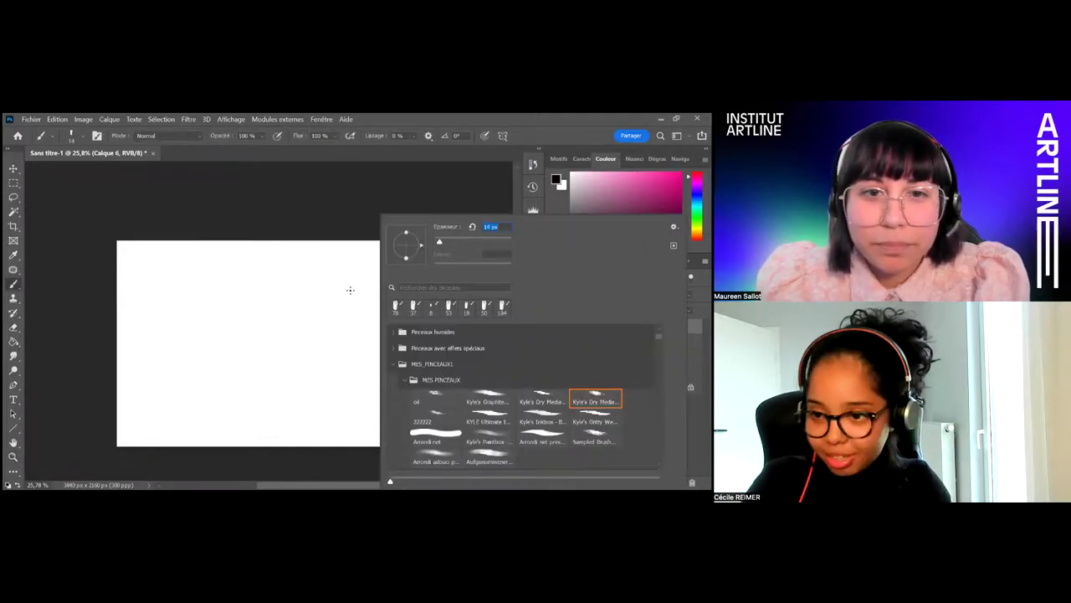
{"action": "left_click", "coordinate": [335, 274]}
{"action": "mouse_move", "coordinate": [353, 271]}
{"action": "left_mouse_down"}
{"action": "mouse_move", "coordinate": [359, 295]}
{"action": "mouse_move", "coordinate": [324, 279]}
{"action": "left_mouse_up"}
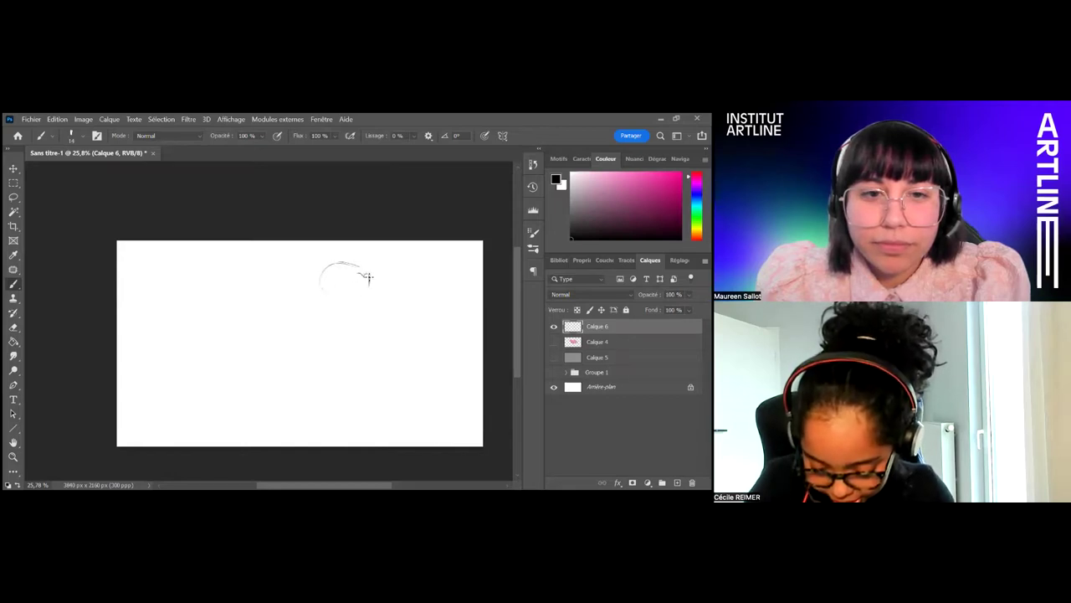
{"action": "key", "text": "ctrl+z"}
{"action": "left_click_drag", "start_coordinate": [359, 275], "coordinate": [367, 285]}
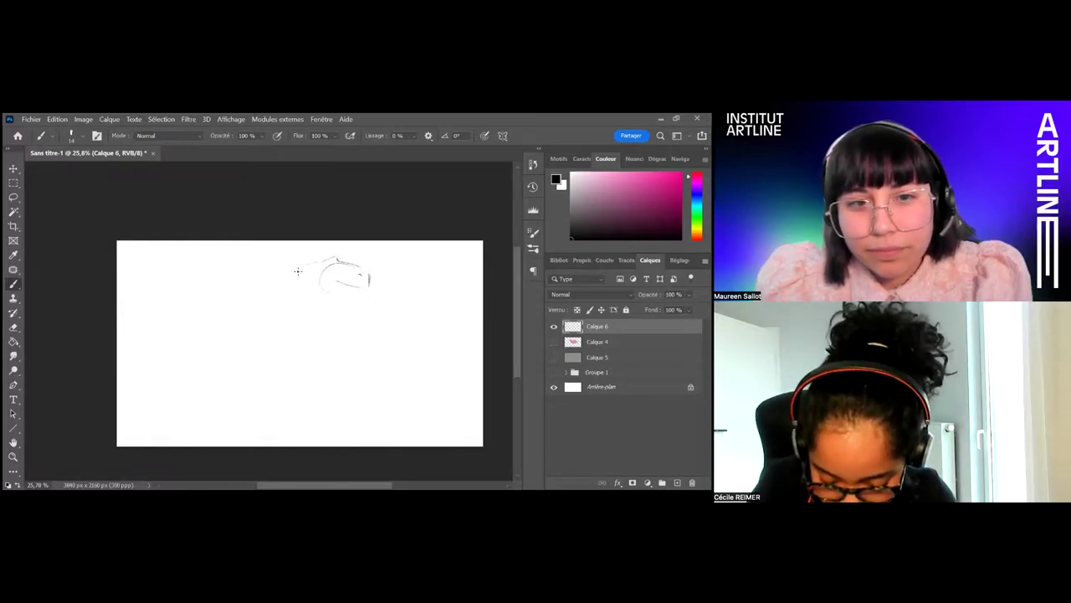
Sketch the creature's neck and chest, and a bent hind leg ending in a clawed foot
{"action": "left_click_drag", "start_coordinate": [334, 299], "coordinate": [333, 319]}
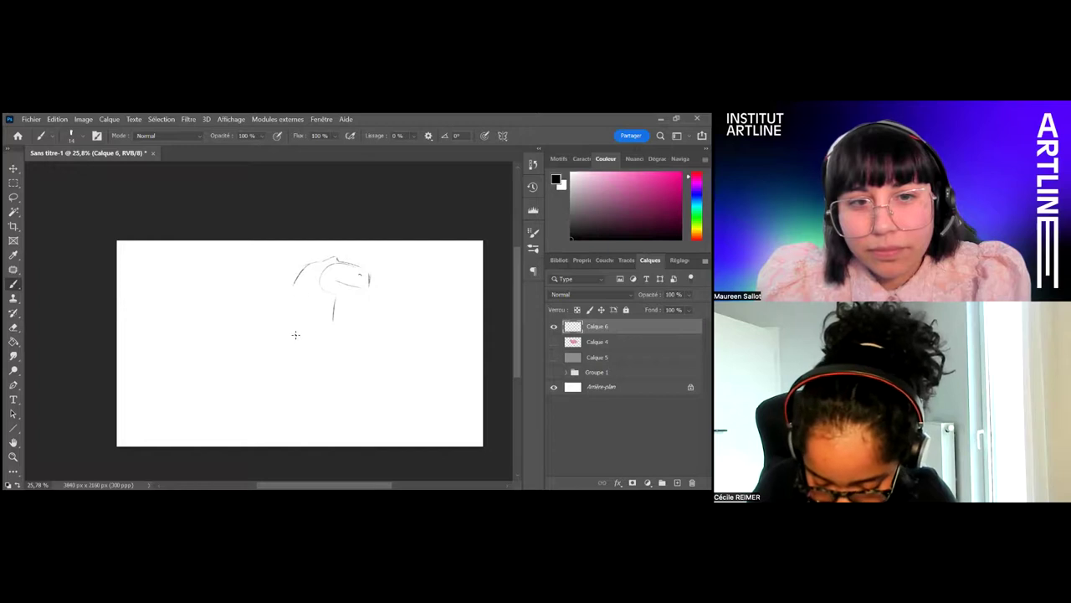
{"action": "mouse_move", "coordinate": [254, 344]}
{"action": "left_mouse_down"}
{"action": "mouse_move", "coordinate": [287, 378]}
{"action": "mouse_move", "coordinate": [295, 365]}
{"action": "mouse_move", "coordinate": [314, 421]}
{"action": "left_mouse_up"}
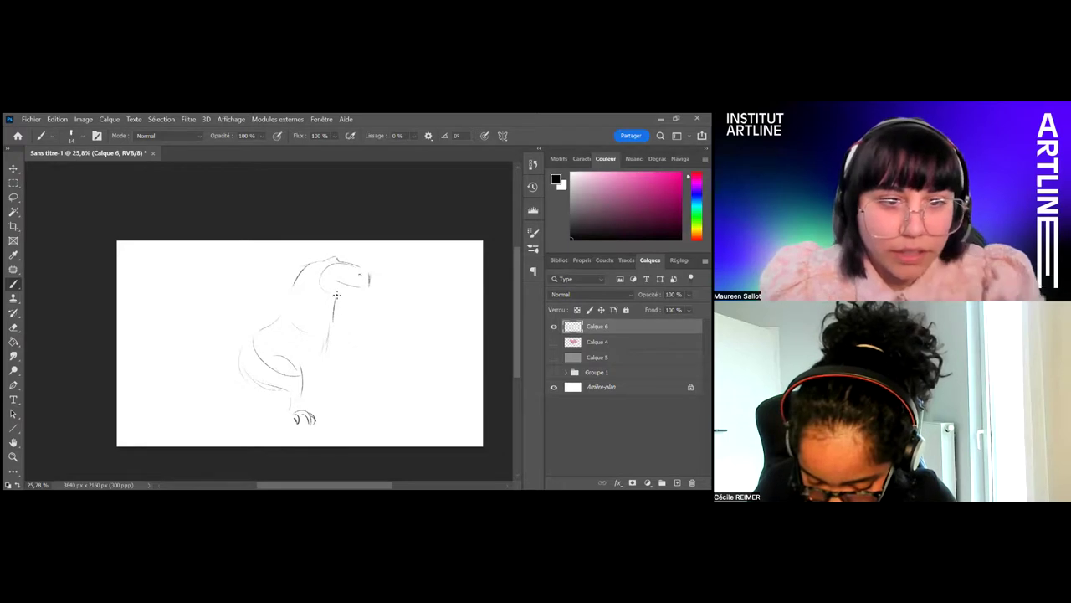
{"action": "left_click_drag", "start_coordinate": [336, 295], "coordinate": [325, 362]}
Add a lower jaw with pointed teeth, a thick curved tail and small round ears to the sketch
{"action": "left_click_drag", "start_coordinate": [330, 292], "coordinate": [369, 292]}
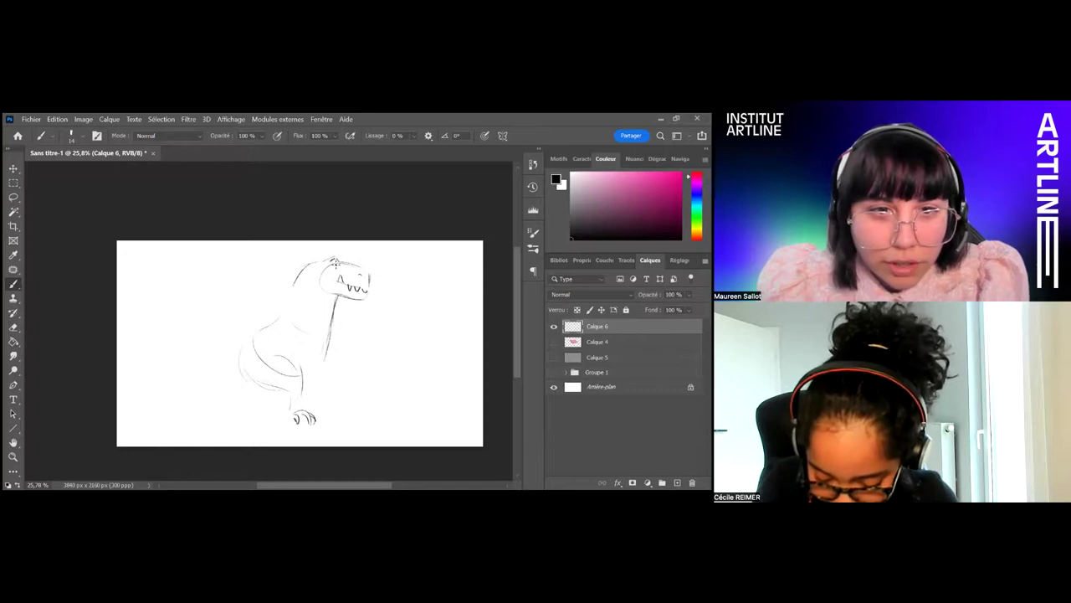
{"action": "mouse_move", "coordinate": [281, 331]}
{"action": "left_mouse_down"}
{"action": "mouse_move", "coordinate": [211, 317]}
{"action": "mouse_move", "coordinate": [174, 352]}
{"action": "mouse_move", "coordinate": [222, 371]}
{"action": "mouse_move", "coordinate": [207, 314]}
{"action": "left_mouse_up"}
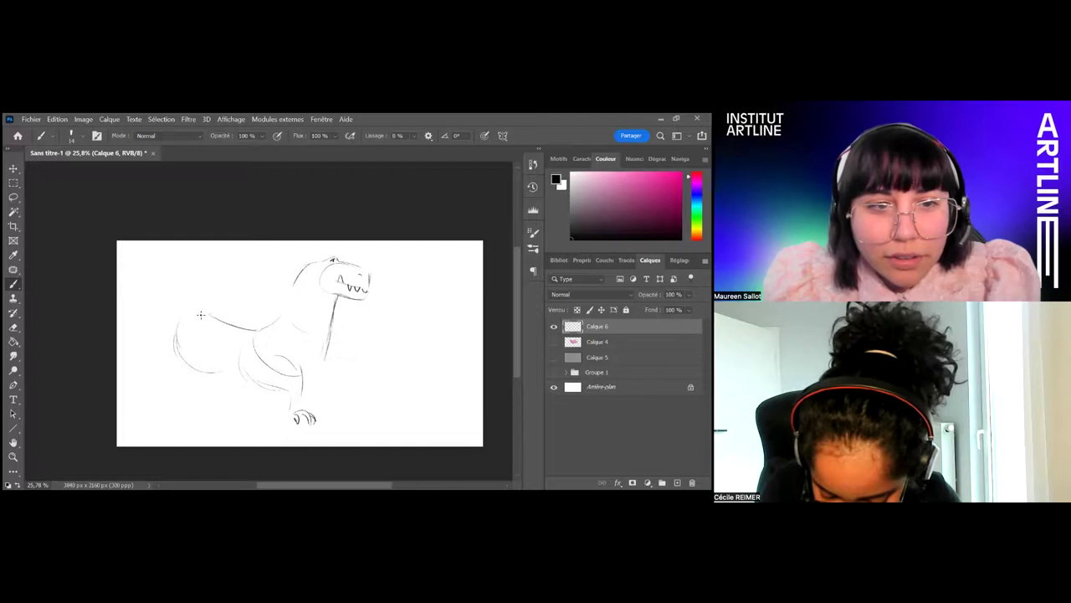
{"action": "mouse_move", "coordinate": [332, 263]}
{"action": "left_mouse_down"}
{"action": "mouse_move", "coordinate": [320, 293]}
{"action": "mouse_move", "coordinate": [310, 255]}
{"action": "left_mouse_up"}
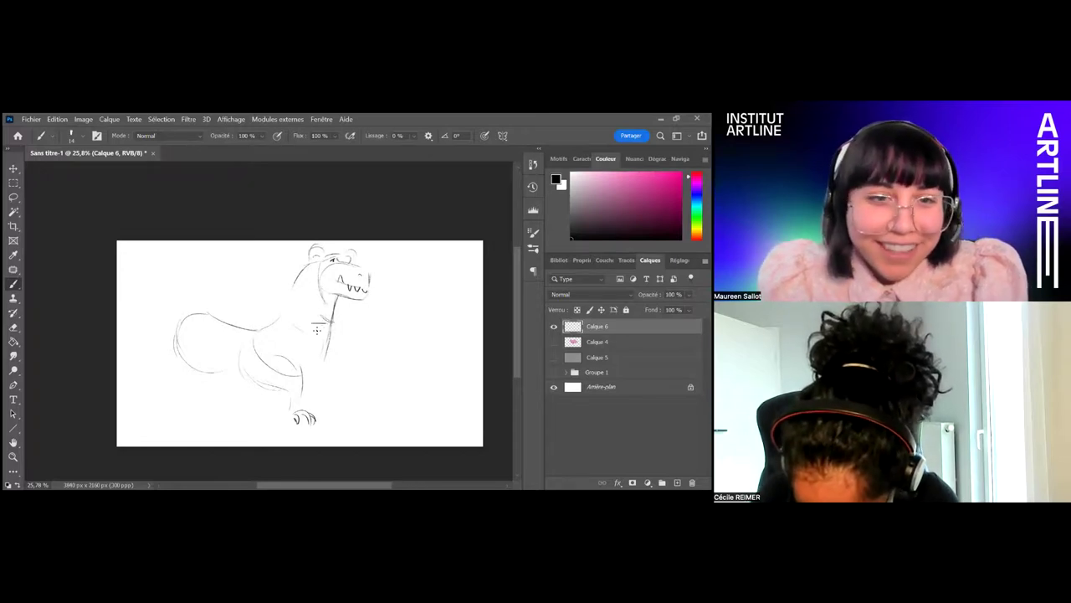
Sketch two short arms with clawed hands in front of the chest, and darken the throat and shoulder lines
{"action": "left_click_drag", "start_coordinate": [318, 324], "coordinate": [350, 341]}
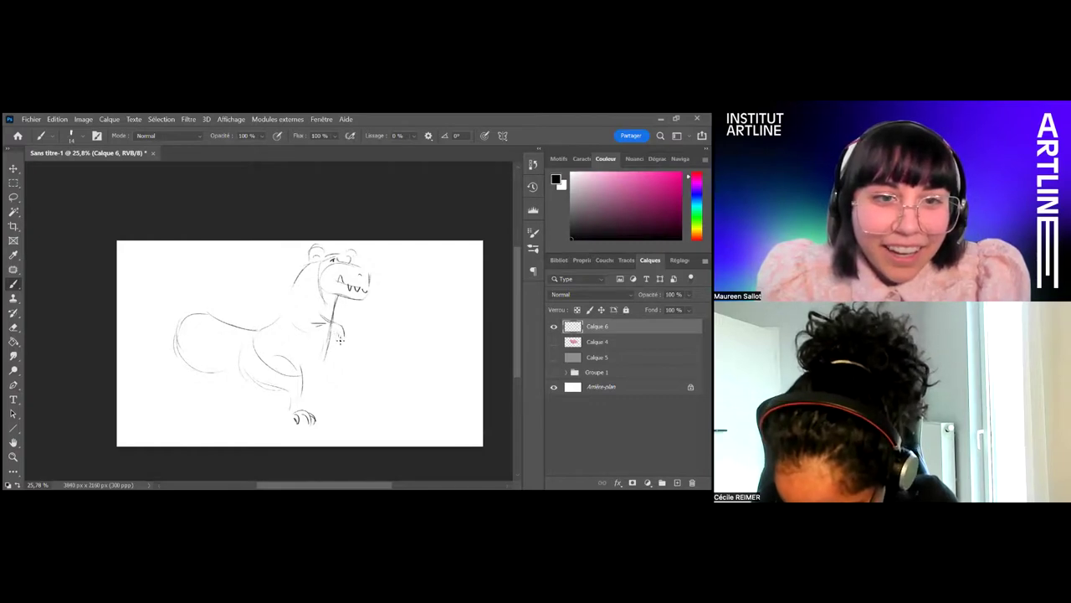
{"action": "left_click_drag", "start_coordinate": [346, 341], "coordinate": [345, 338]}
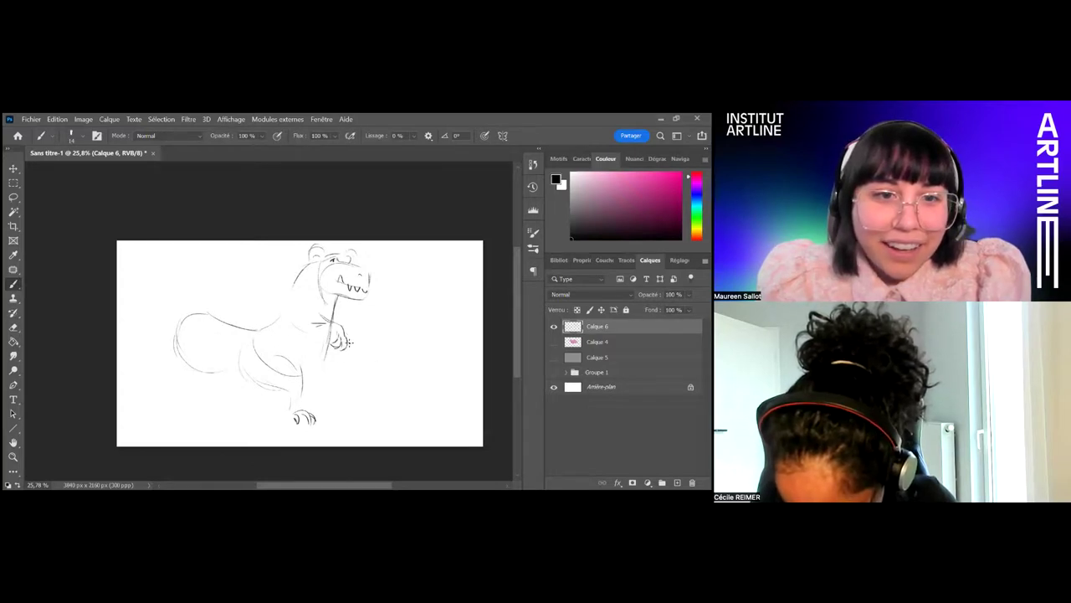
{"action": "left_click_drag", "start_coordinate": [334, 311], "coordinate": [366, 320]}
{"action": "key", "text": "ctrl+z"}
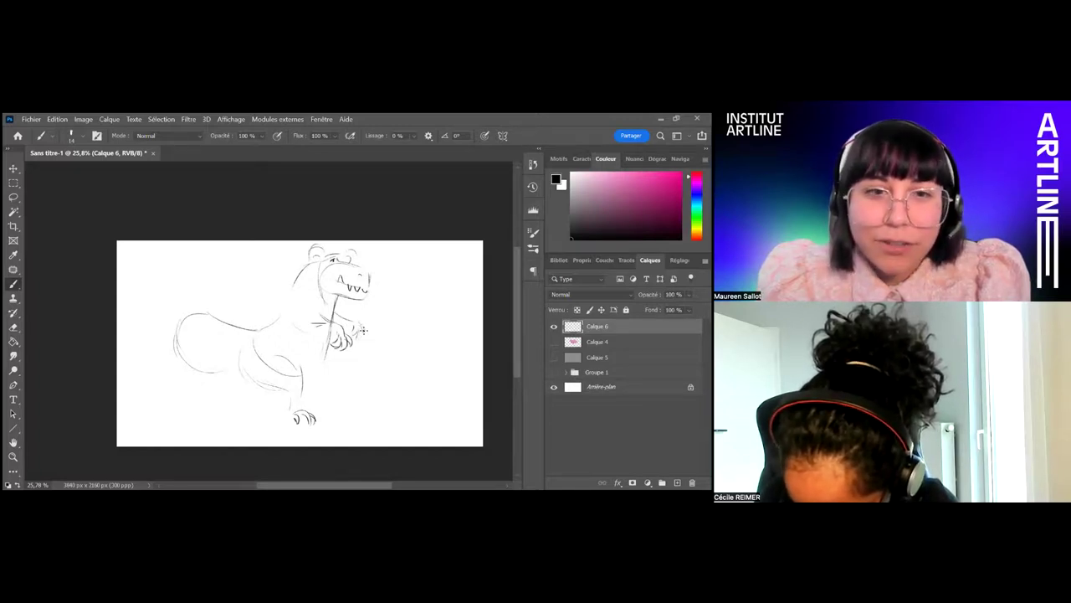
{"action": "left_click_drag", "start_coordinate": [338, 296], "coordinate": [324, 325]}
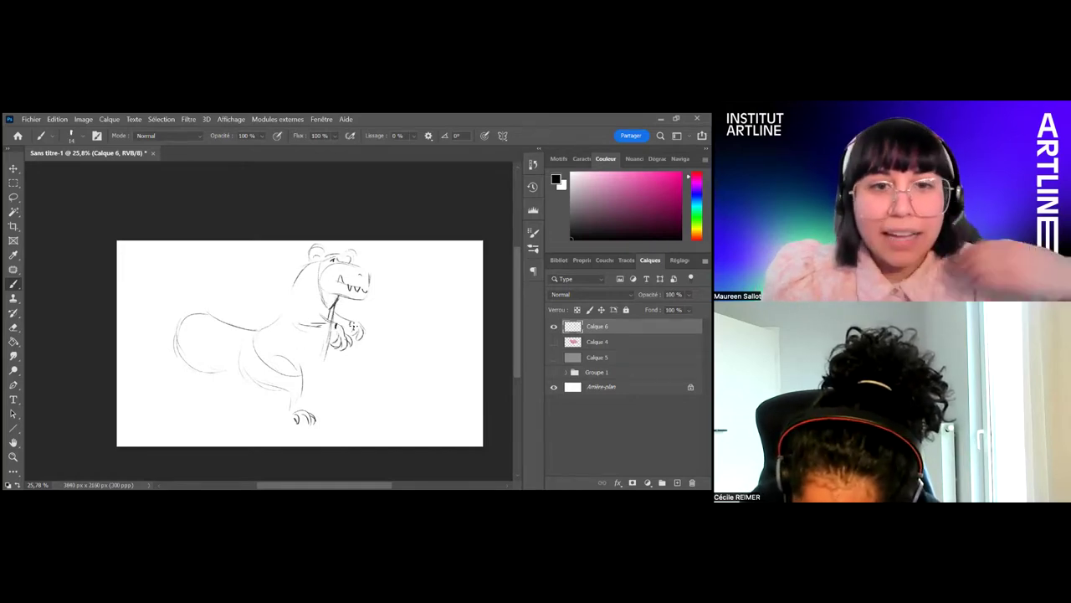
Sketch the second hind leg, stripes across the tail, and extra contour lines on the thigh and lower legs
{"action": "left_click_drag", "start_coordinate": [321, 372], "coordinate": [316, 410]}
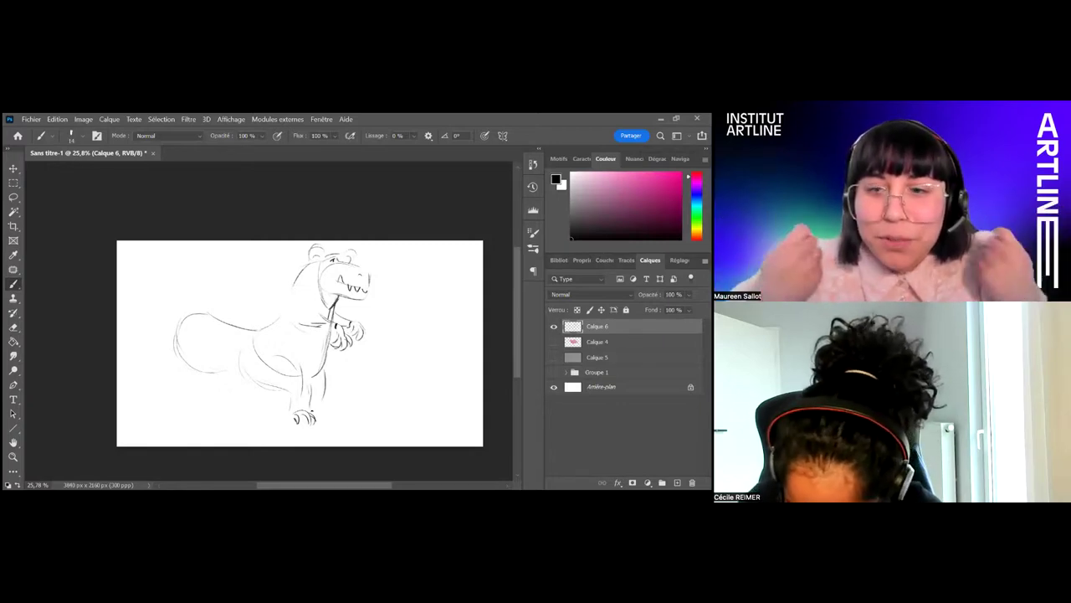
{"action": "mouse_move", "coordinate": [210, 325]}
{"action": "left_mouse_down"}
{"action": "mouse_move", "coordinate": [221, 364]}
{"action": "mouse_move", "coordinate": [219, 327]}
{"action": "mouse_move", "coordinate": [285, 348]}
{"action": "mouse_move", "coordinate": [236, 337]}
{"action": "mouse_move", "coordinate": [234, 370]}
{"action": "mouse_move", "coordinate": [232, 332]}
{"action": "left_mouse_up"}
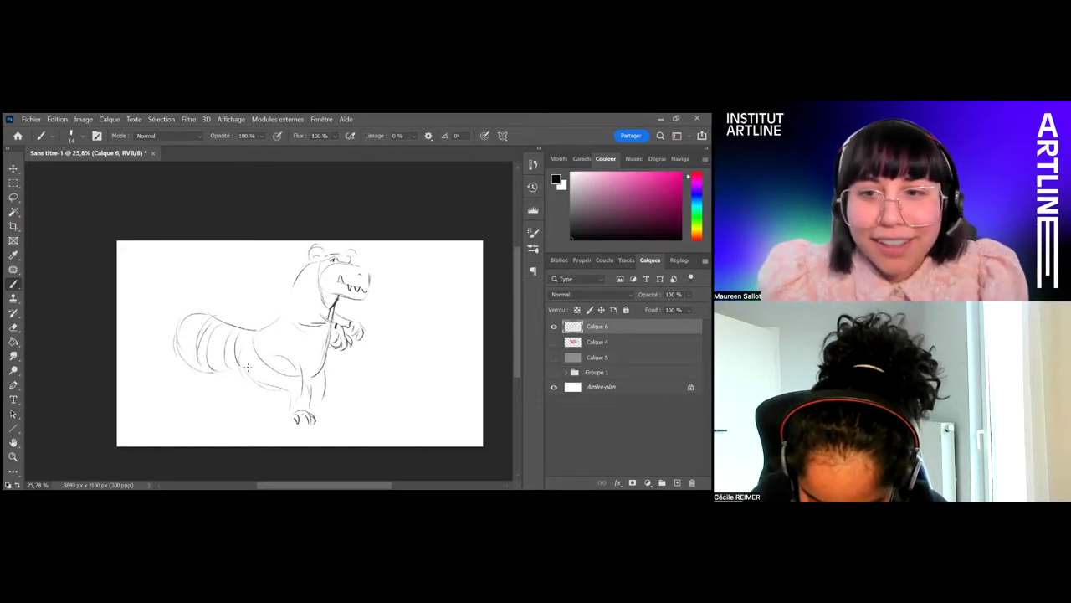
{"action": "left_click_drag", "start_coordinate": [248, 378], "coordinate": [310, 402]}
Create a new layer directly below the dinosaur sketch and set the paint colour to red
{"action": "left_click", "coordinate": [624, 341]}
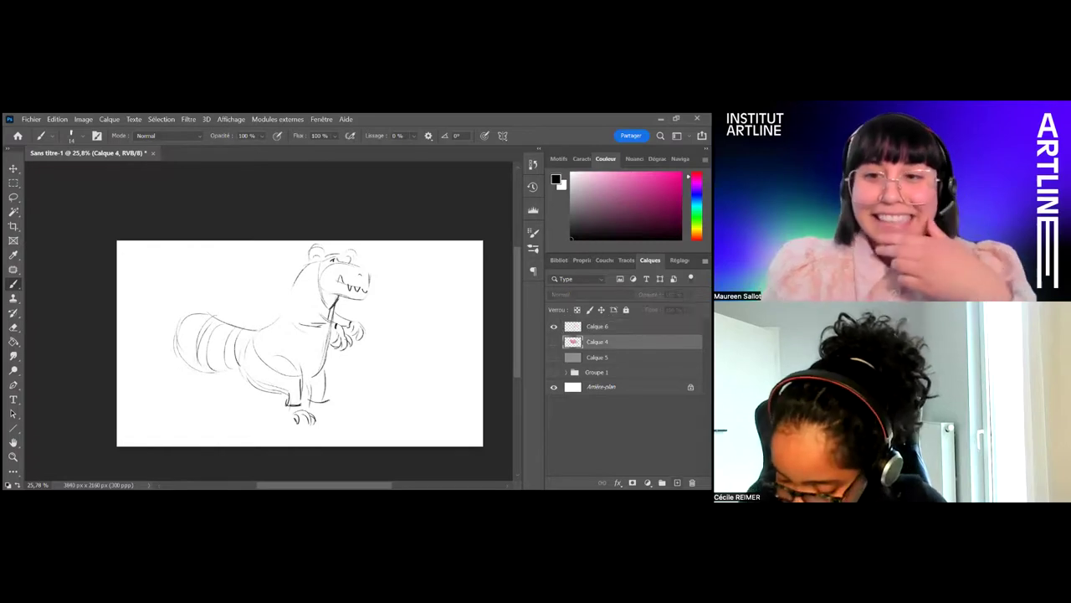
{"action": "left_click", "coordinate": [677, 482]}
{"action": "left_click_drag", "start_coordinate": [697, 223], "coordinate": [698, 240]}
{"action": "left_click", "coordinate": [652, 181]}
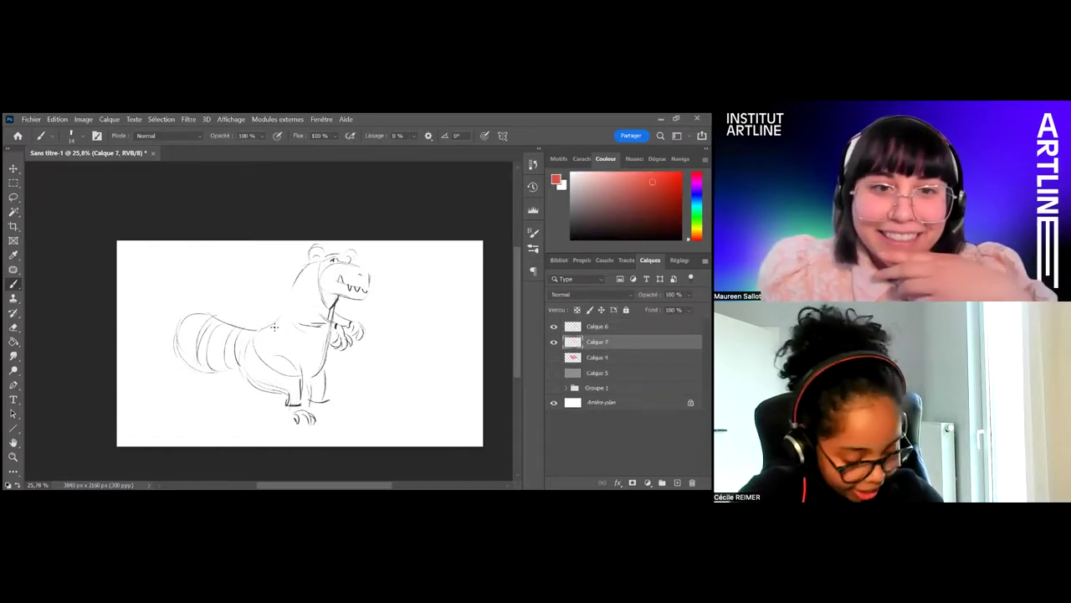
Fill the dinosaur's body, tail, legs and ears with a lighter red using the Kyle's Dry Media brush at 106 px
{"action": "right_click", "coordinate": [337, 267]}
{"action": "left_click", "coordinate": [495, 399]}
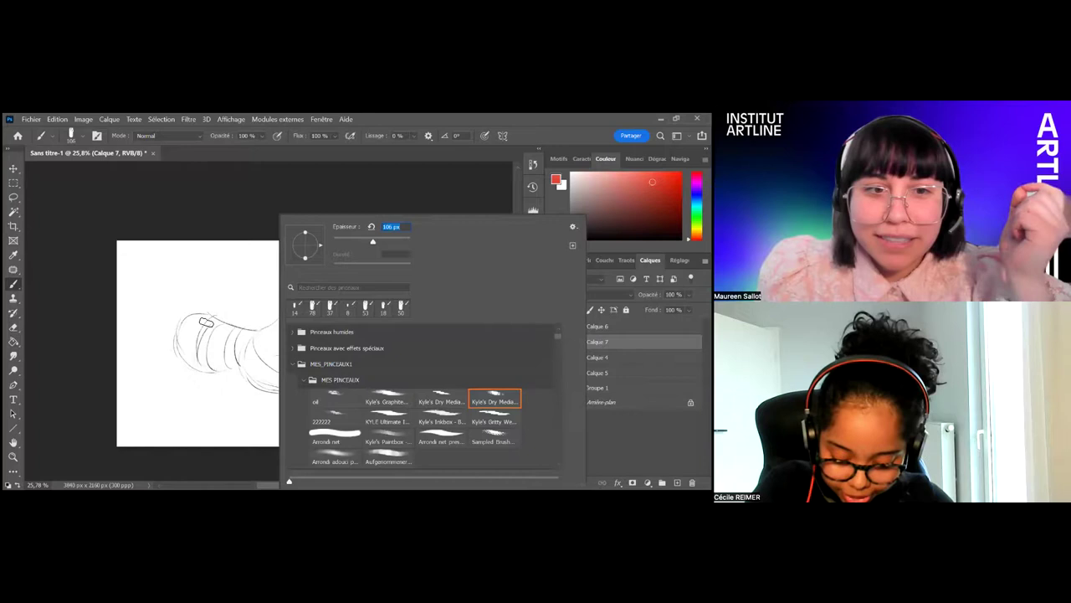
{"action": "left_click", "coordinate": [206, 321]}
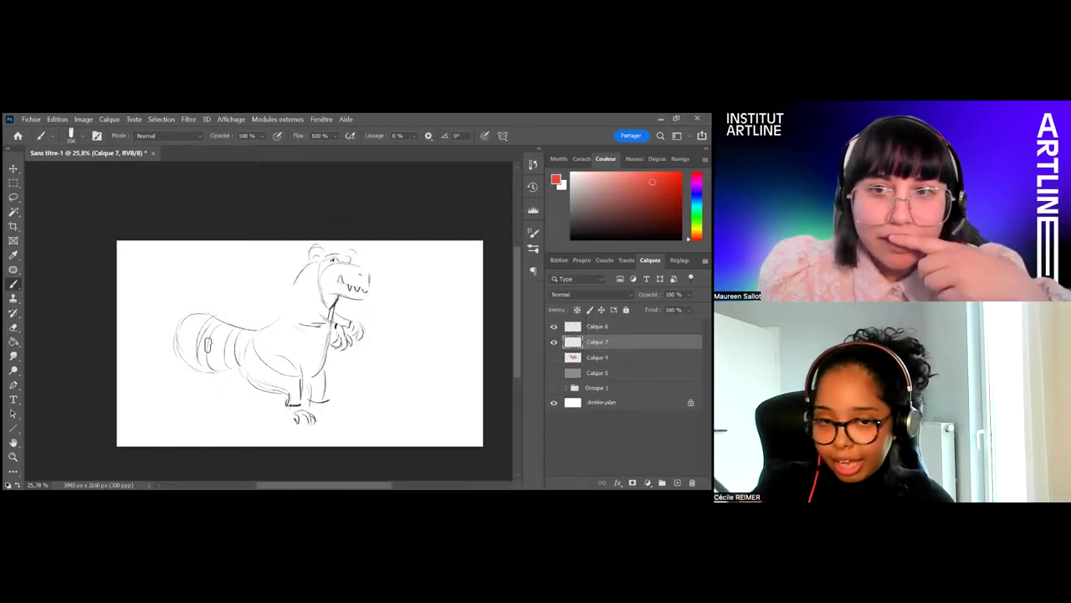
{"action": "left_click_drag", "start_coordinate": [306, 280], "coordinate": [311, 284]}
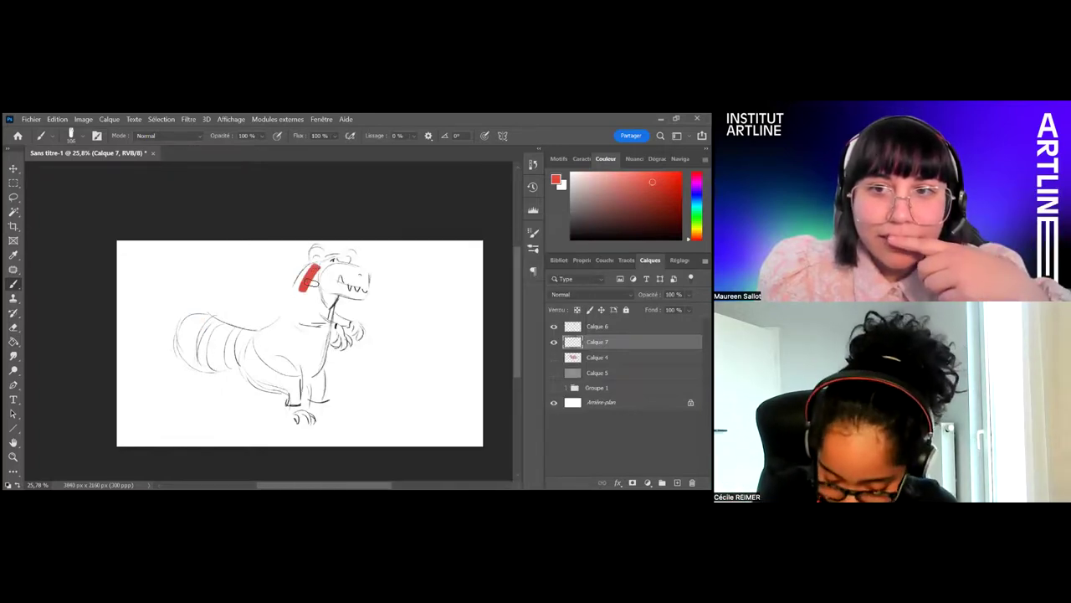
{"action": "key", "text": "ctrl+z"}
{"action": "left_click", "coordinate": [642, 178]}
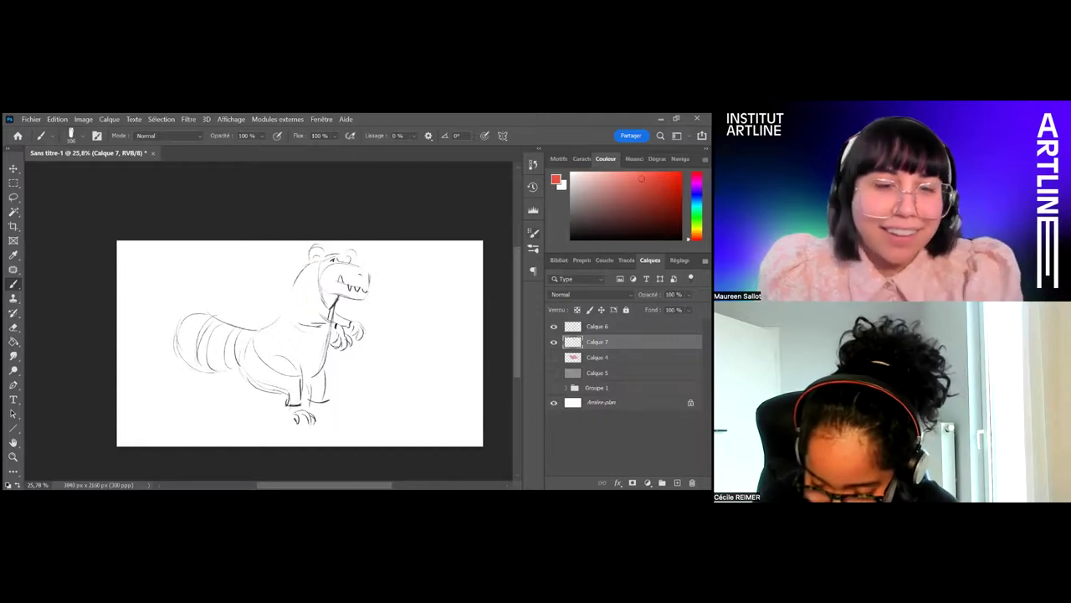
{"action": "mouse_move", "coordinate": [311, 269]}
{"action": "left_mouse_down"}
{"action": "mouse_move", "coordinate": [318, 325]}
{"action": "mouse_move", "coordinate": [300, 303]}
{"action": "mouse_move", "coordinate": [293, 327]}
{"action": "mouse_move", "coordinate": [270, 337]}
{"action": "mouse_move", "coordinate": [293, 317]}
{"action": "mouse_move", "coordinate": [289, 379]}
{"action": "mouse_move", "coordinate": [315, 356]}
{"action": "mouse_move", "coordinate": [323, 321]}
{"action": "mouse_move", "coordinate": [316, 329]}
{"action": "mouse_move", "coordinate": [333, 314]}
{"action": "mouse_move", "coordinate": [312, 377]}
{"action": "mouse_move", "coordinate": [295, 392]}
{"action": "mouse_move", "coordinate": [316, 389]}
{"action": "mouse_move", "coordinate": [318, 373]}
{"action": "mouse_move", "coordinate": [323, 385]}
{"action": "mouse_move", "coordinate": [270, 341]}
{"action": "mouse_move", "coordinate": [270, 382]}
{"action": "mouse_move", "coordinate": [290, 378]}
{"action": "mouse_move", "coordinate": [253, 339]}
{"action": "mouse_move", "coordinate": [224, 368]}
{"action": "mouse_move", "coordinate": [233, 335]}
{"action": "mouse_move", "coordinate": [198, 333]}
{"action": "mouse_move", "coordinate": [204, 321]}
{"action": "mouse_move", "coordinate": [187, 332]}
{"action": "mouse_move", "coordinate": [225, 361]}
{"action": "mouse_move", "coordinate": [251, 360]}
{"action": "mouse_move", "coordinate": [251, 332]}
{"action": "left_mouse_up"}
{"action": "mouse_move", "coordinate": [315, 261]}
{"action": "left_mouse_down"}
{"action": "mouse_move", "coordinate": [316, 248]}
{"action": "mouse_move", "coordinate": [350, 249]}
{"action": "left_mouse_up"}
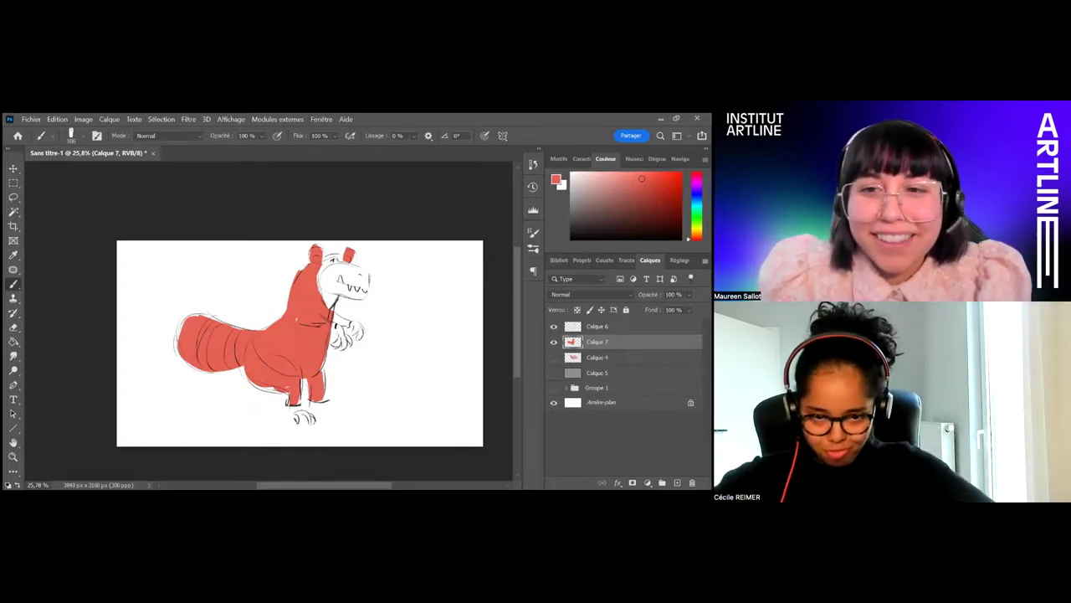
Paint dark brown markings between the dinosaur's ears and as tail stripes, and pale pink patches on its ears and cheek
{"action": "left_click", "coordinate": [620, 216]}
{"action": "left_click_drag", "start_coordinate": [325, 256], "coordinate": [346, 257]}
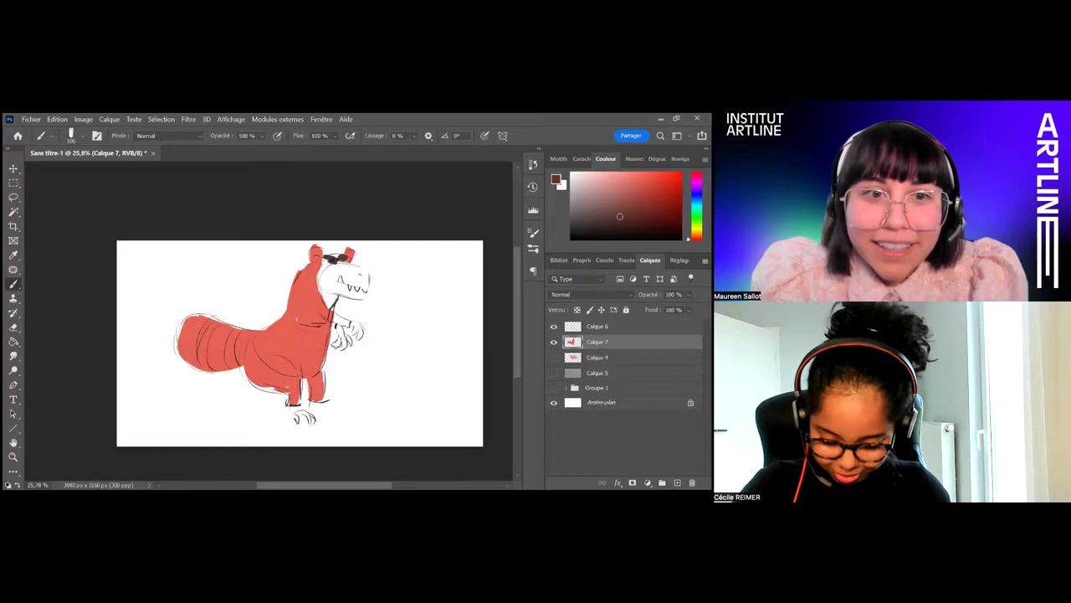
{"action": "left_click_drag", "start_coordinate": [215, 322], "coordinate": [205, 368]}
{"action": "left_click_drag", "start_coordinate": [243, 326], "coordinate": [234, 372]}
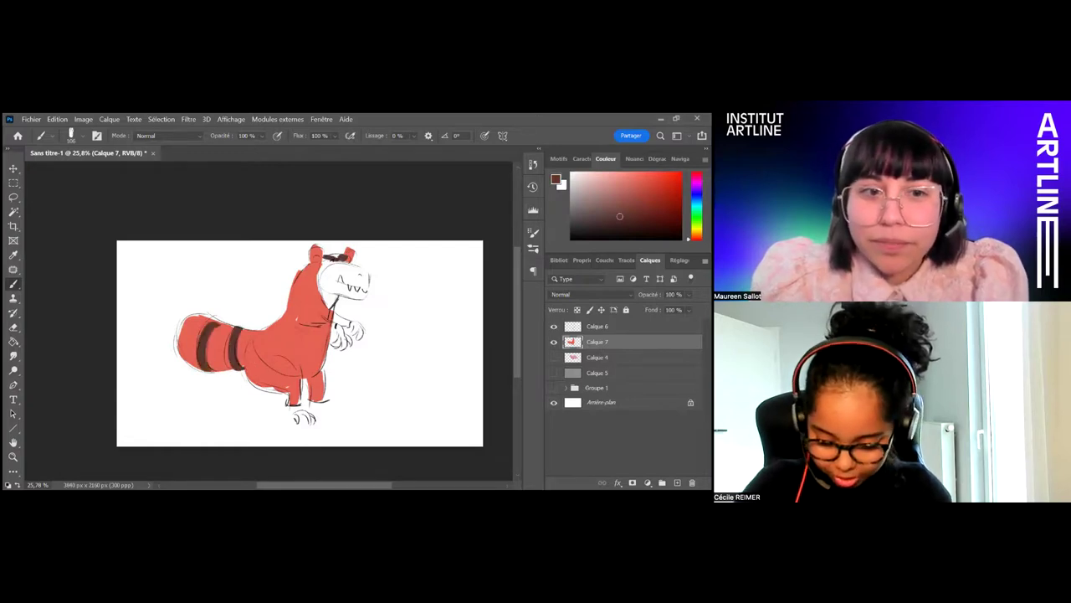
{"action": "left_click", "coordinate": [612, 181]}
{"action": "mouse_move", "coordinate": [311, 270]}
{"action": "left_mouse_down"}
{"action": "mouse_move", "coordinate": [315, 257]}
{"action": "mouse_move", "coordinate": [349, 254]}
{"action": "left_mouse_up"}
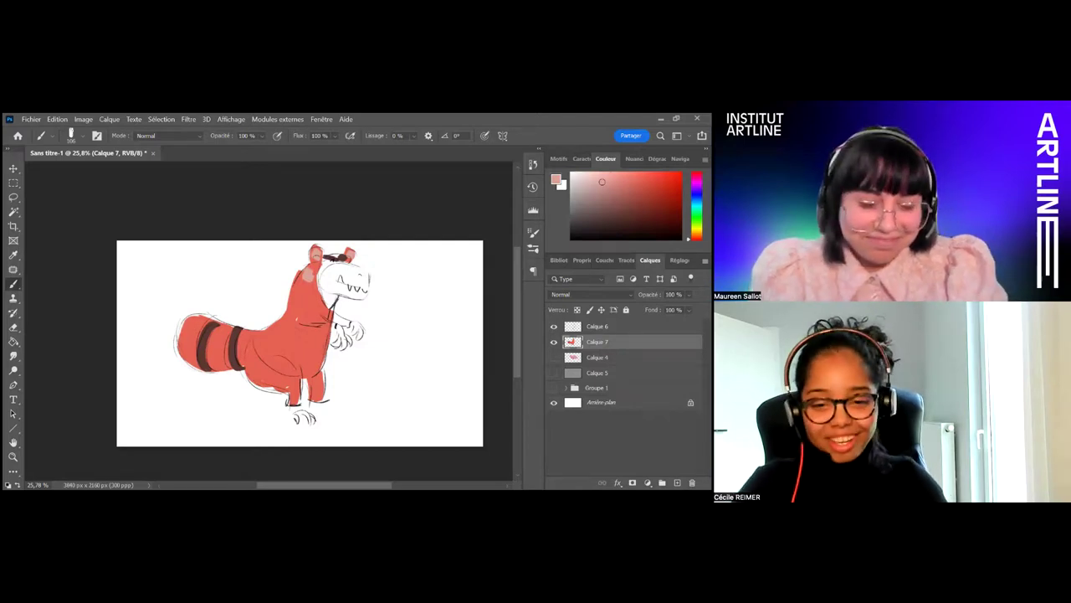
Hide the dinosaur's sketch and colour layers and create a new empty layer
{"action": "left_click", "coordinate": [553, 341]}
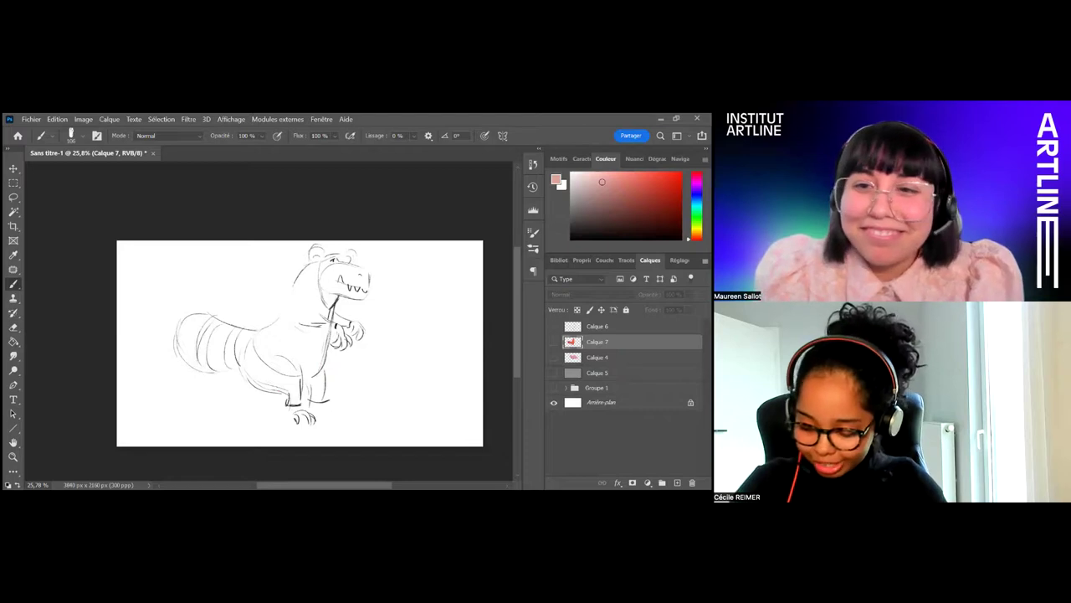
{"action": "key", "text": "ctrl+comma"}
{"action": "key", "text": "ctrl+shift+alt+n"}
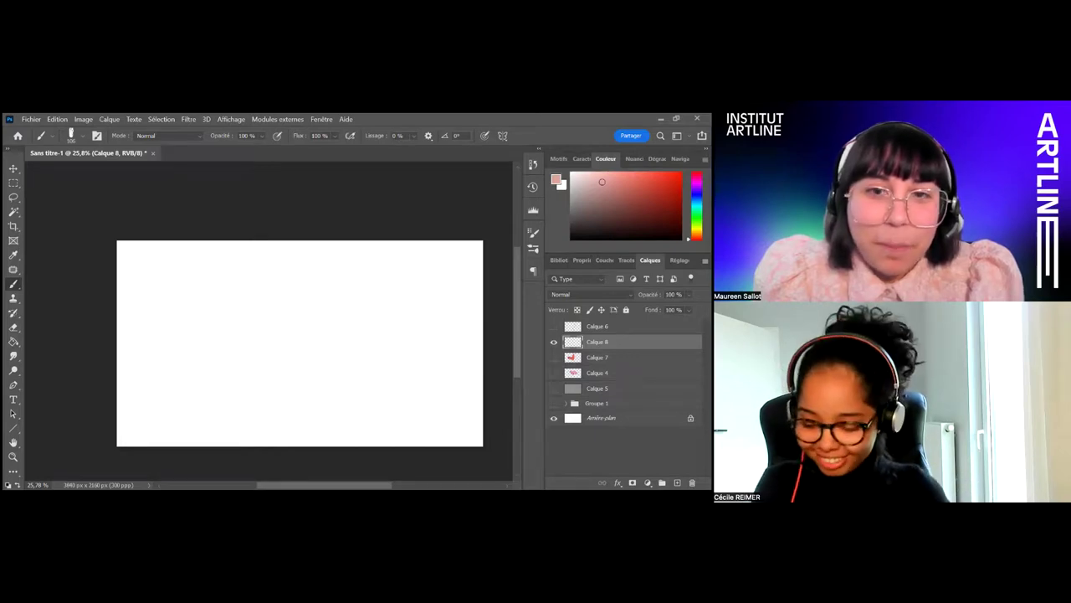
Sketch a capybara's blunt muzzle with a filled nose and a smiling mouth, using a black 20 px brush
{"action": "key", "text": "d"}
{"action": "key", "text": "z"}
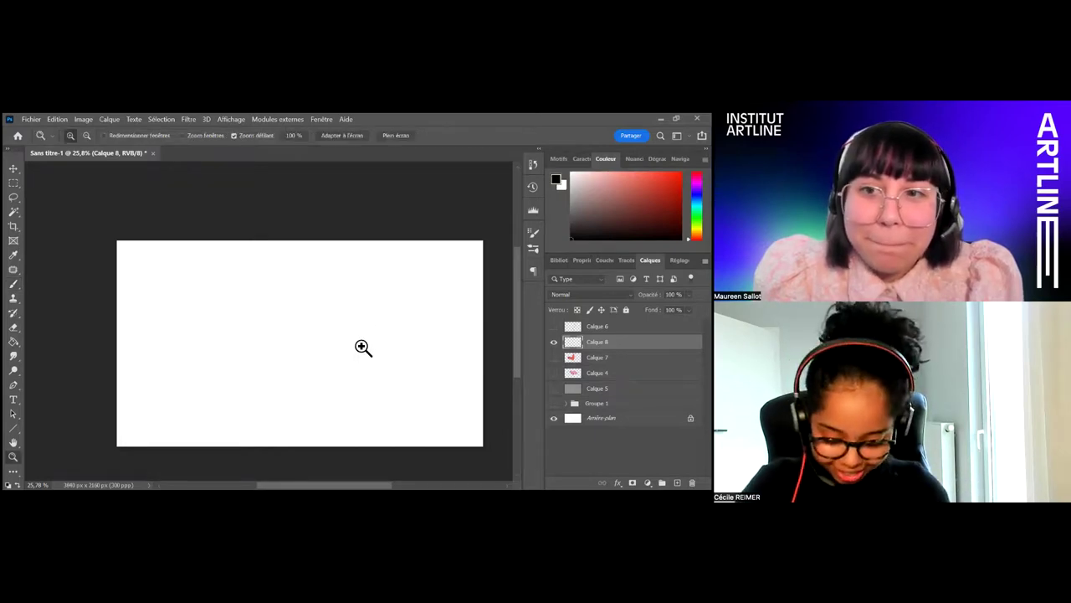
{"action": "left_click", "coordinate": [363, 349]}
{"action": "key", "text": "b"}
{"action": "right_click", "coordinate": [326, 330]}
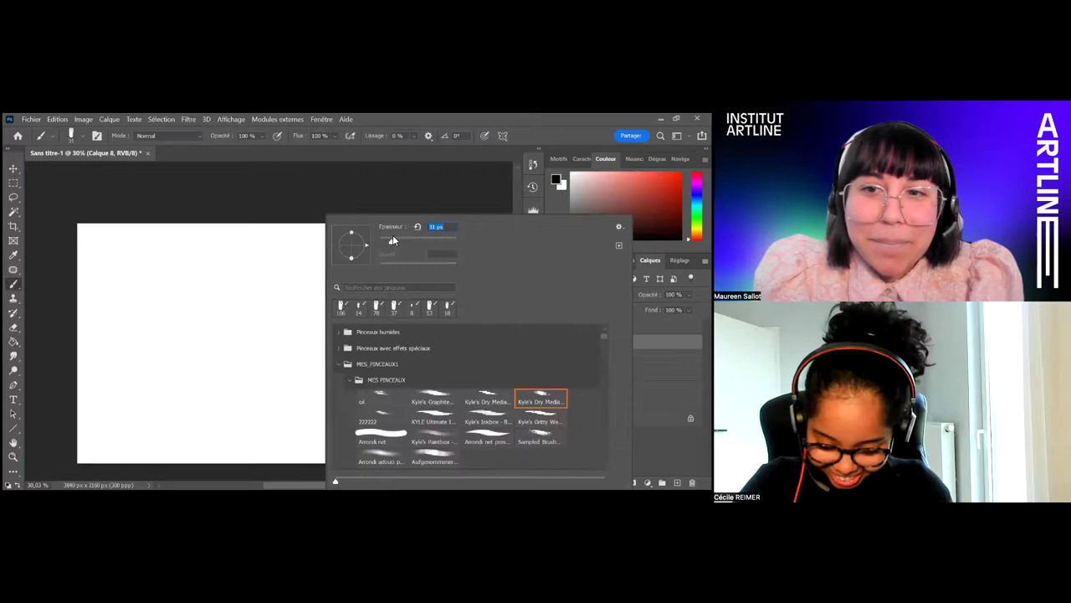
{"action": "left_click", "coordinate": [300, 274]}
{"action": "mouse_move", "coordinate": [278, 273]}
{"action": "left_mouse_down"}
{"action": "mouse_move", "coordinate": [313, 310]}
{"action": "mouse_move", "coordinate": [290, 283]}
{"action": "left_mouse_up"}
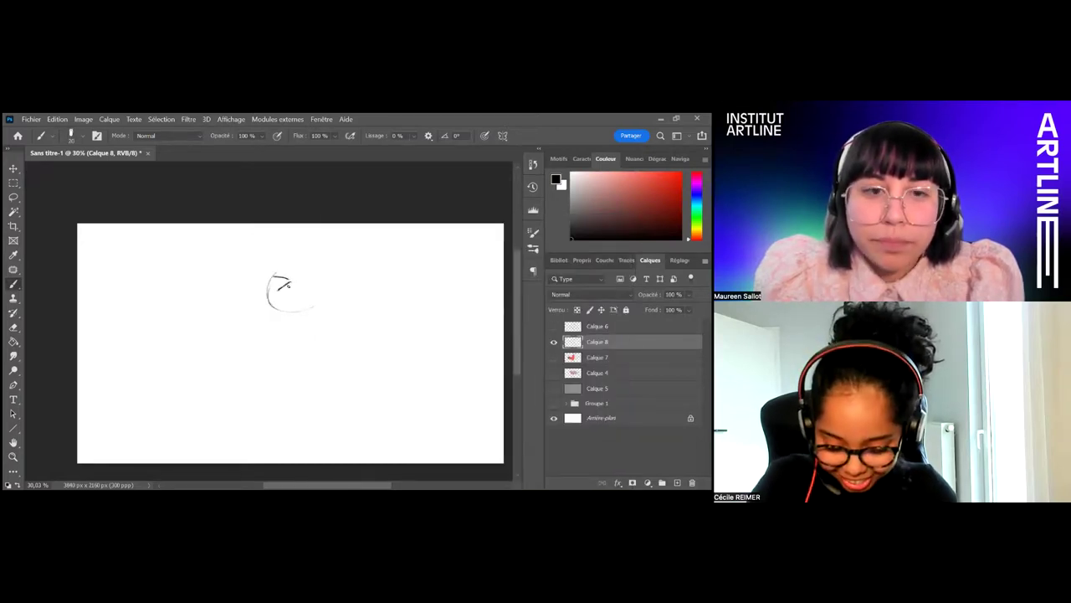
{"action": "mouse_move", "coordinate": [276, 281]}
{"action": "left_mouse_down"}
{"action": "mouse_move", "coordinate": [278, 307]}
{"action": "mouse_move", "coordinate": [321, 299]}
{"action": "left_mouse_up"}
{"action": "mouse_move", "coordinate": [271, 277]}
{"action": "left_mouse_down"}
{"action": "mouse_move", "coordinate": [299, 263]}
{"action": "mouse_move", "coordinate": [289, 264]}
{"action": "left_mouse_up"}
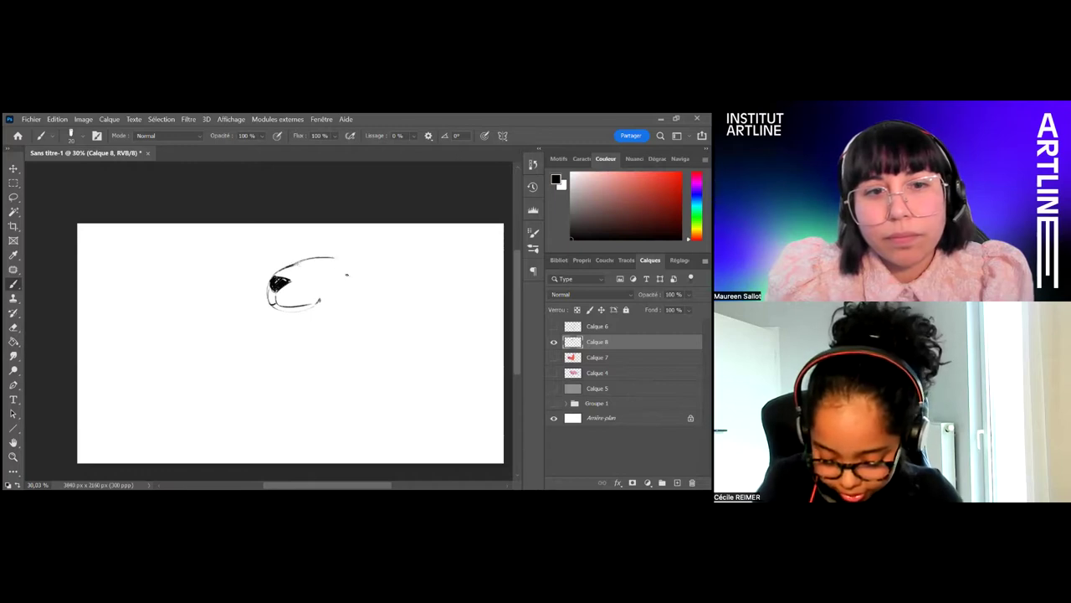
Redraw the top of the capybara's head and sketch its neck, chest, sloping back and rounded rump
{"action": "key", "text": "ctrl+z"}
{"action": "mouse_move", "coordinate": [301, 262]}
{"action": "left_mouse_down"}
{"action": "mouse_move", "coordinate": [340, 268]}
{"action": "mouse_move", "coordinate": [350, 308]}
{"action": "mouse_move", "coordinate": [307, 345]}
{"action": "mouse_move", "coordinate": [348, 394]}
{"action": "left_mouse_up"}
{"action": "mouse_move", "coordinate": [362, 315]}
{"action": "left_mouse_down"}
{"action": "mouse_move", "coordinate": [402, 347]}
{"action": "mouse_move", "coordinate": [394, 332]}
{"action": "mouse_move", "coordinate": [388, 385]}
{"action": "mouse_move", "coordinate": [365, 402]}
{"action": "mouse_move", "coordinate": [403, 368]}
{"action": "mouse_move", "coordinate": [352, 399]}
{"action": "left_mouse_up"}
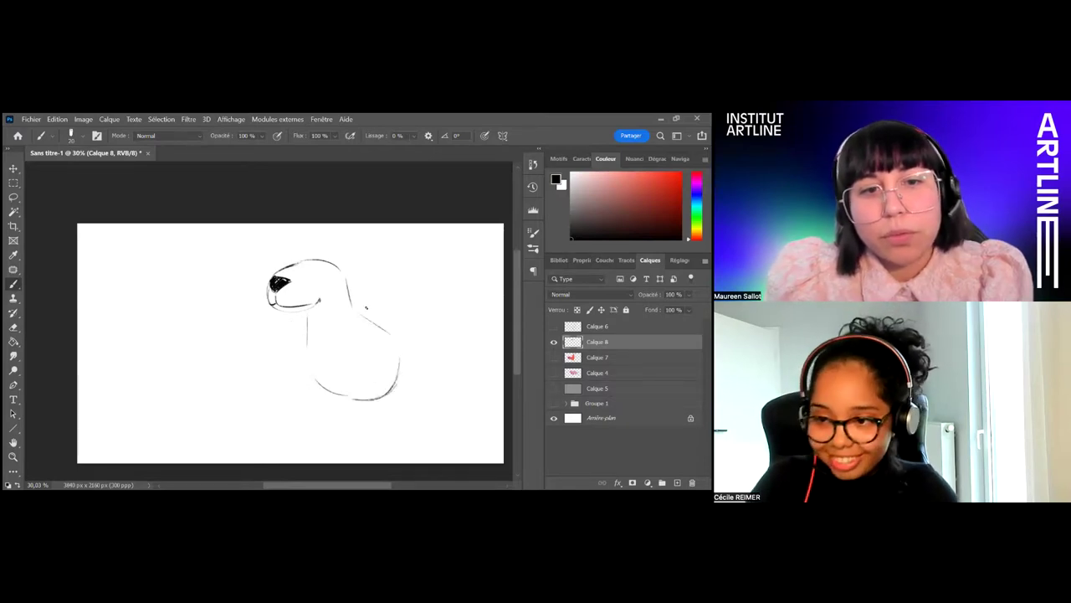
Sketch the seated capybara's folded hind leg and two front legs with toed paws
{"action": "mouse_move", "coordinate": [383, 360]}
{"action": "left_mouse_down"}
{"action": "mouse_move", "coordinate": [351, 367]}
{"action": "mouse_move", "coordinate": [353, 408]}
{"action": "mouse_move", "coordinate": [335, 405]}
{"action": "mouse_move", "coordinate": [378, 398]}
{"action": "left_mouse_up"}
{"action": "key", "text": "ctrl+z"}
{"action": "key", "text": "ctrl+z"}
{"action": "key", "text": "ctrl+z"}
{"action": "key", "text": "ctrl+z"}
{"action": "key", "text": "ctrl+z"}
{"action": "left_click_drag", "start_coordinate": [357, 390], "coordinate": [353, 401]}
{"action": "mouse_move", "coordinate": [330, 329]}
{"action": "left_mouse_down"}
{"action": "mouse_move", "coordinate": [333, 400]}
{"action": "mouse_move", "coordinate": [312, 339]}
{"action": "mouse_move", "coordinate": [322, 393]}
{"action": "mouse_move", "coordinate": [332, 346]}
{"action": "mouse_move", "coordinate": [338, 396]}
{"action": "mouse_move", "coordinate": [312, 384]}
{"action": "left_mouse_up"}
{"action": "key", "text": "ctrl+z"}
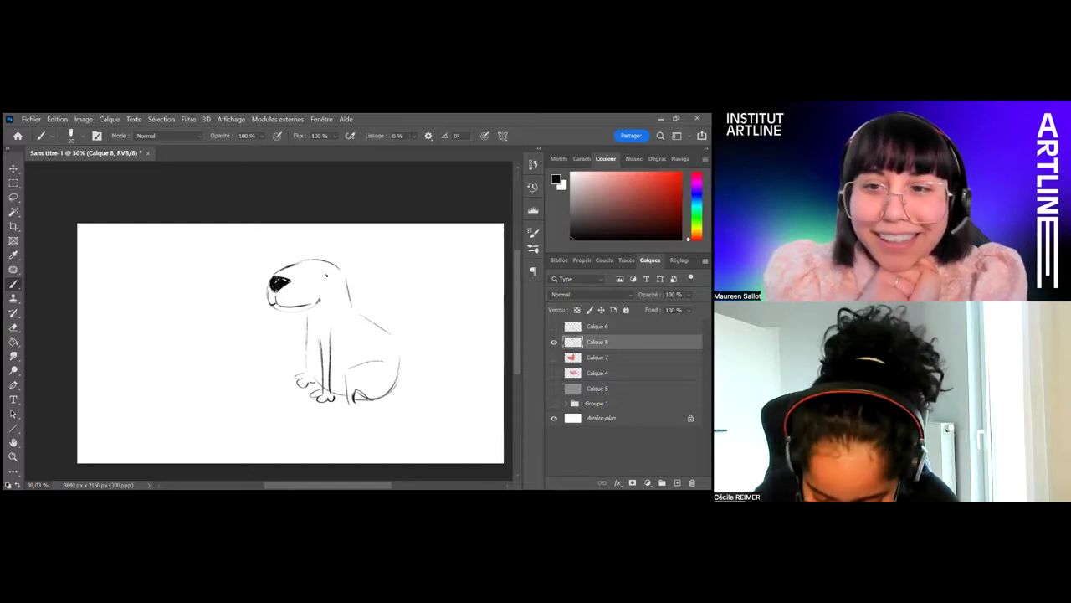
Draw the capybara's round black eye, two small ears and short fur dashes along its back
{"action": "left_click_drag", "start_coordinate": [322, 275], "coordinate": [319, 278]}
{"action": "key", "text": "ctrl+z"}
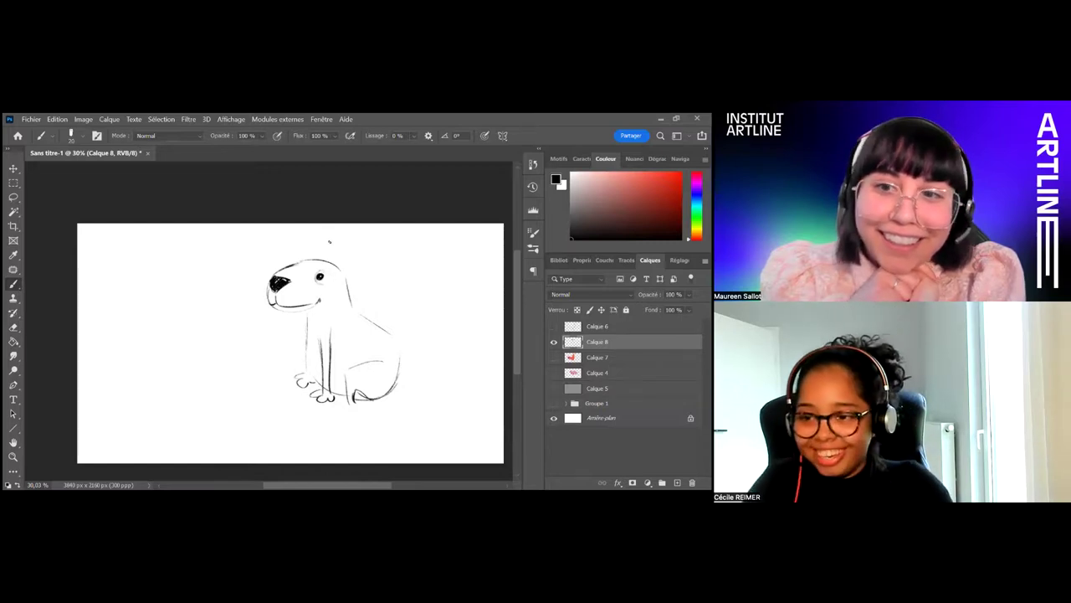
{"action": "left_click_drag", "start_coordinate": [338, 271], "coordinate": [313, 258]}
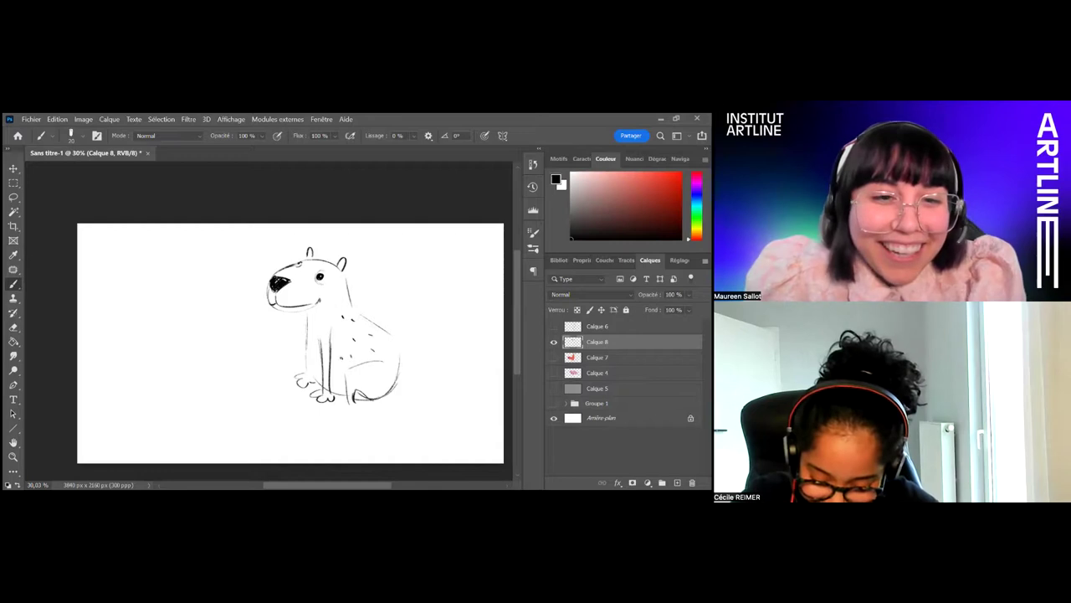
Add fur lines to the front leg, fill the hind foot black and extend the rump contour
{"action": "left_click_drag", "start_coordinate": [313, 335], "coordinate": [313, 367]}
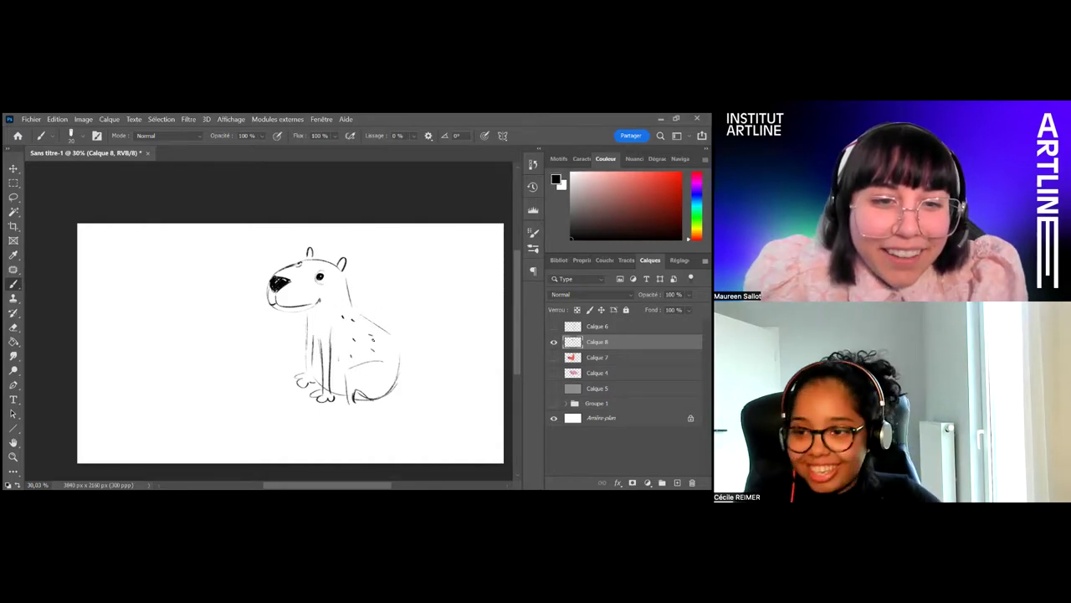
{"action": "mouse_move", "coordinate": [354, 400]}
{"action": "left_mouse_down"}
{"action": "mouse_move", "coordinate": [343, 401]}
{"action": "mouse_move", "coordinate": [361, 399]}
{"action": "left_mouse_up"}
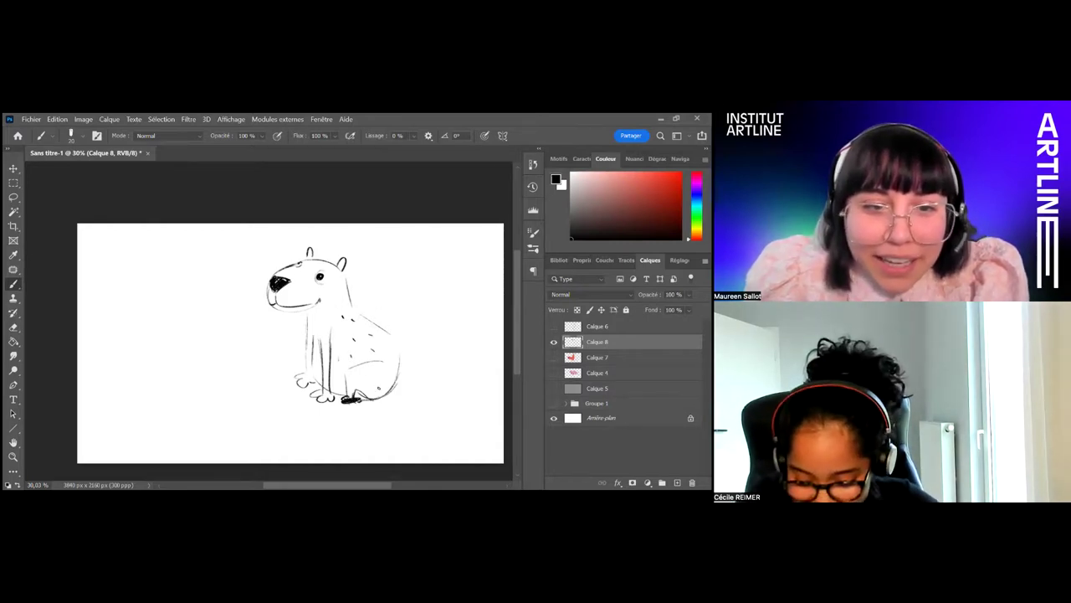
{"action": "left_click_drag", "start_coordinate": [401, 341], "coordinate": [403, 362]}
Create a new layer directly below the capybara sketch and set the paint colour to orange-brown
{"action": "left_click", "coordinate": [619, 358]}
{"action": "left_click_drag", "start_coordinate": [697, 233], "coordinate": [696, 237]}
{"action": "left_click_drag", "start_coordinate": [662, 201], "coordinate": [647, 194]}
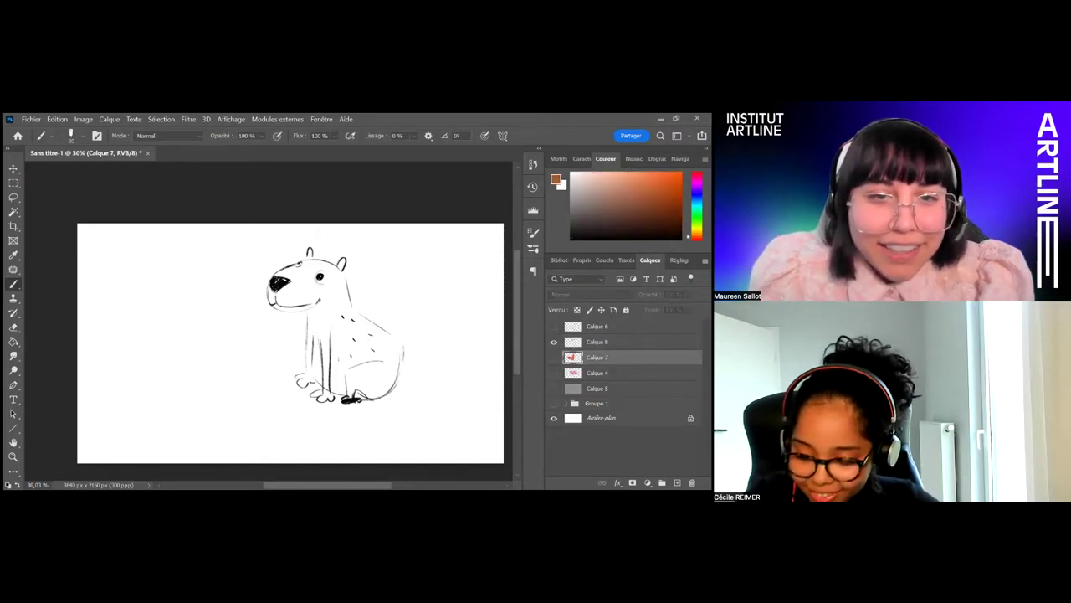
{"action": "left_click", "coordinate": [349, 347]}
{"action": "left_click", "coordinate": [390, 284]}
{"action": "key", "text": "ctrl+shift+alt+n"}
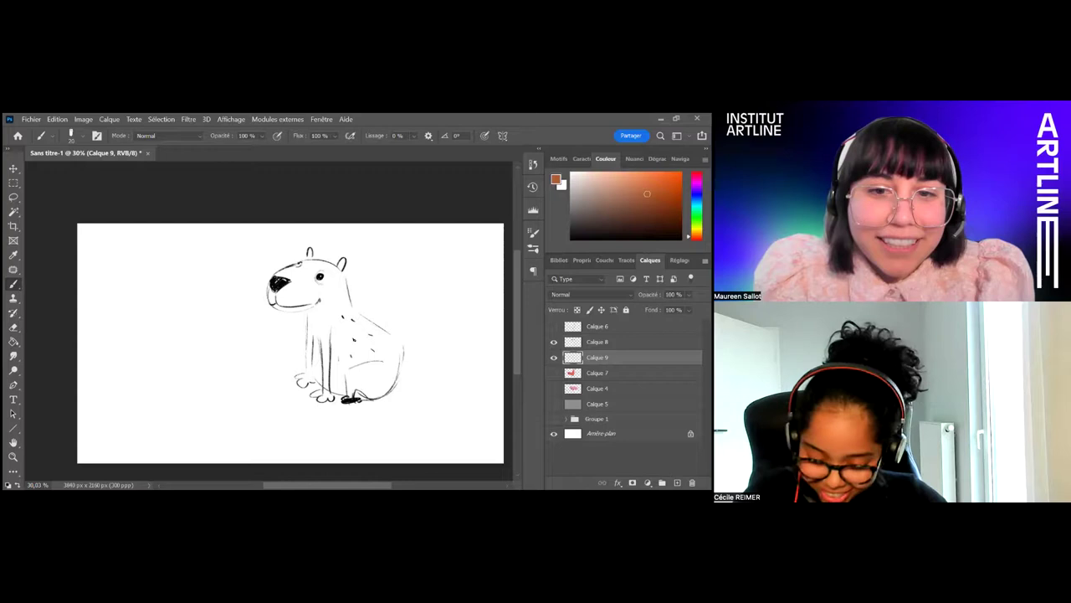
Fill the capybara's head, body and legs with flat orange-brown using an enlarged brush
{"action": "right_click", "coordinate": [331, 328]}
{"action": "left_click_drag", "start_coordinate": [412, 241], "coordinate": [431, 242]}
{"action": "mouse_move", "coordinate": [303, 283]}
{"action": "left_mouse_down"}
{"action": "mouse_move", "coordinate": [336, 267]}
{"action": "mouse_move", "coordinate": [321, 293]}
{"action": "mouse_move", "coordinate": [328, 285]}
{"action": "mouse_move", "coordinate": [334, 310]}
{"action": "mouse_move", "coordinate": [315, 351]}
{"action": "mouse_move", "coordinate": [319, 321]}
{"action": "mouse_move", "coordinate": [346, 368]}
{"action": "mouse_move", "coordinate": [359, 332]}
{"action": "mouse_move", "coordinate": [378, 326]}
{"action": "mouse_move", "coordinate": [402, 354]}
{"action": "mouse_move", "coordinate": [368, 327]}
{"action": "mouse_move", "coordinate": [345, 385]}
{"action": "mouse_move", "coordinate": [395, 363]}
{"action": "mouse_move", "coordinate": [375, 392]}
{"action": "mouse_move", "coordinate": [332, 354]}
{"action": "mouse_move", "coordinate": [323, 366]}
{"action": "mouse_move", "coordinate": [362, 386]}
{"action": "mouse_move", "coordinate": [302, 381]}
{"action": "mouse_move", "coordinate": [377, 394]}
{"action": "left_mouse_up"}
Paint black accents on the capybara's nose and forehead with an 18 px brush, and add white around its eye
{"action": "key", "text": "d"}
{"action": "right_click", "coordinate": [360, 322]}
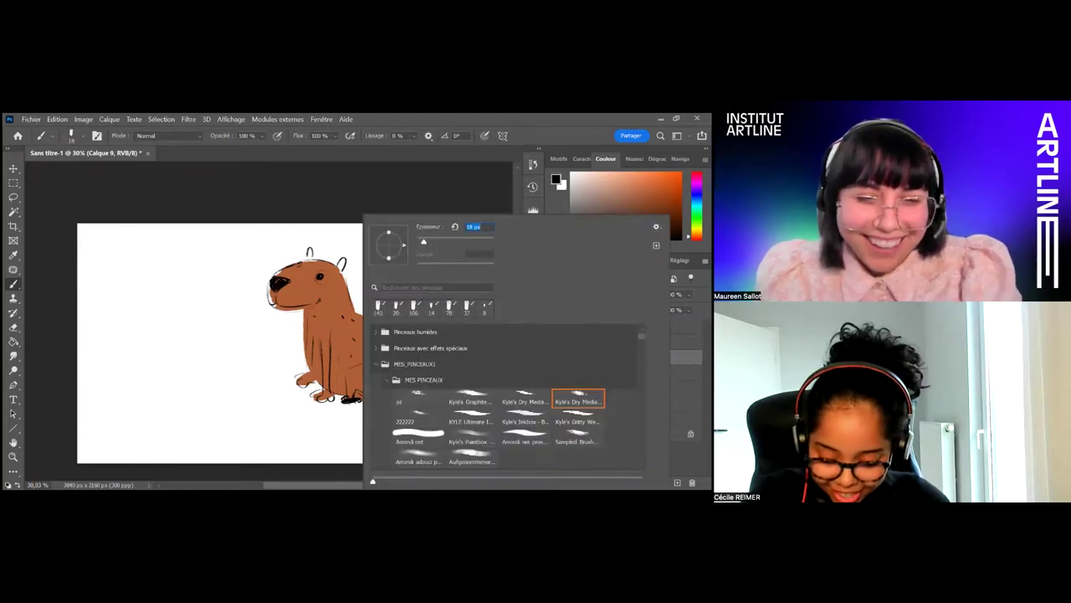
{"action": "key", "text": "Escape"}
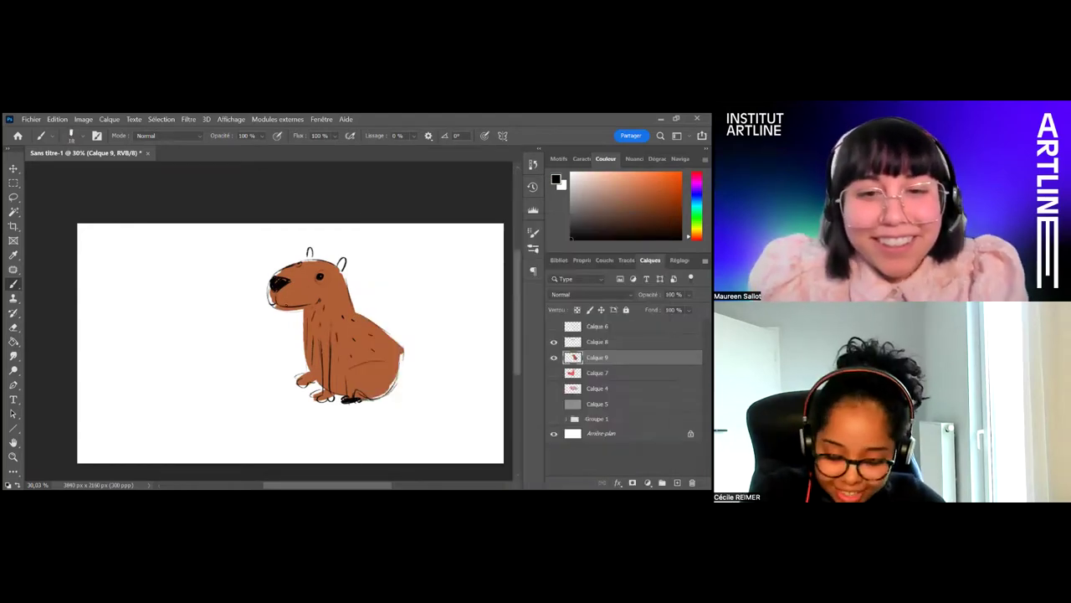
{"action": "mouse_move", "coordinate": [275, 273]}
{"action": "left_mouse_down"}
{"action": "mouse_move", "coordinate": [321, 258]}
{"action": "mouse_move", "coordinate": [323, 277]}
{"action": "mouse_move", "coordinate": [304, 262]}
{"action": "left_mouse_up"}
{"action": "key", "text": "x"}
{"action": "left_click", "coordinate": [553, 357]}
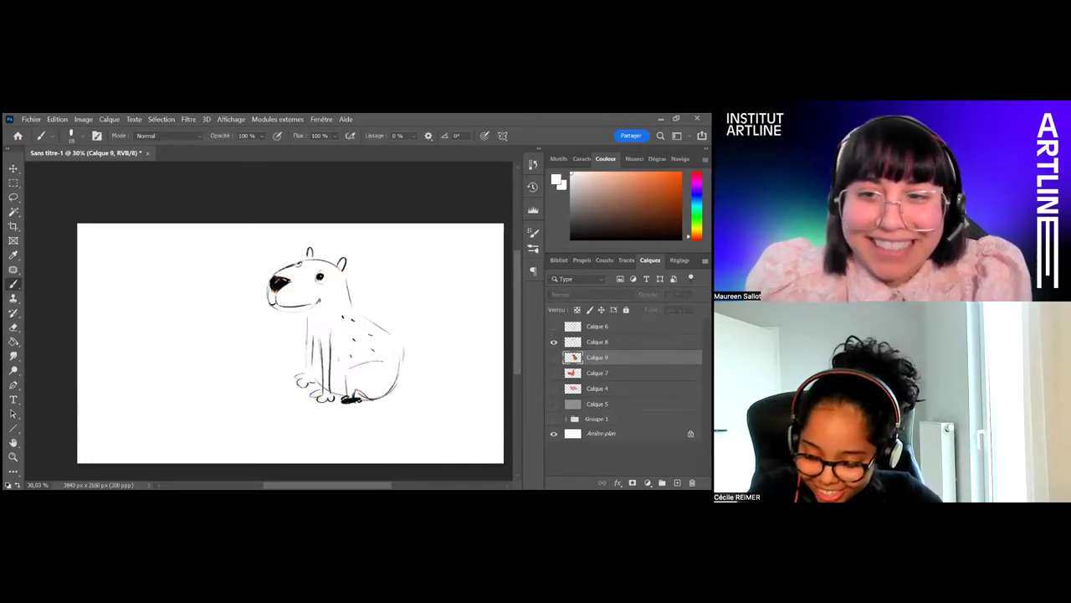
{"action": "key", "text": "ctrl+comma"}
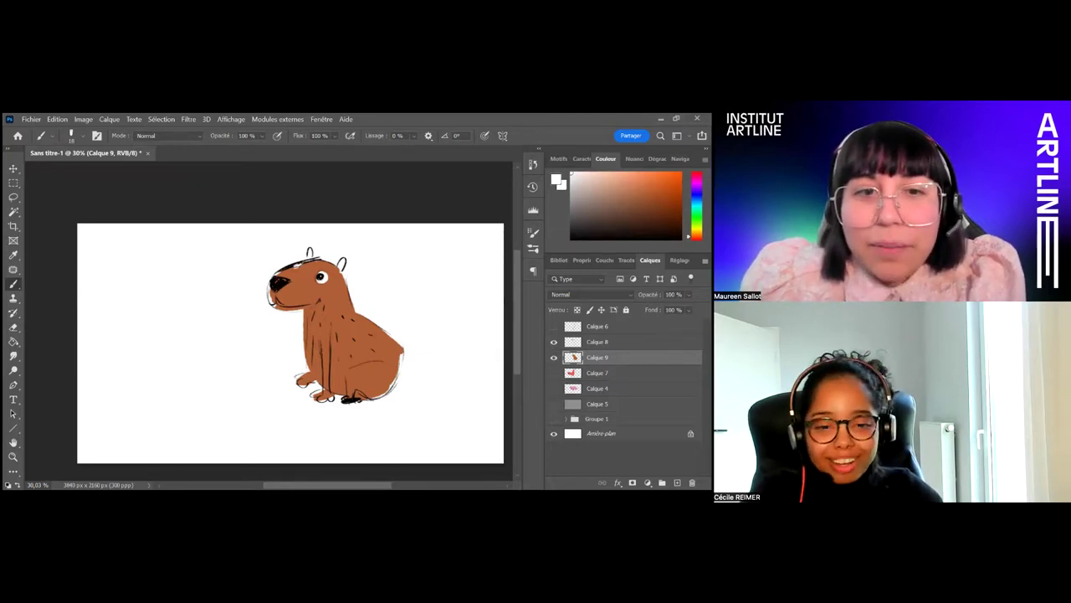
Hide the capybara's sketch and colour layers and create a new empty layer
{"action": "left_click", "coordinate": [553, 342]}
{"action": "left_click", "coordinate": [553, 357]}
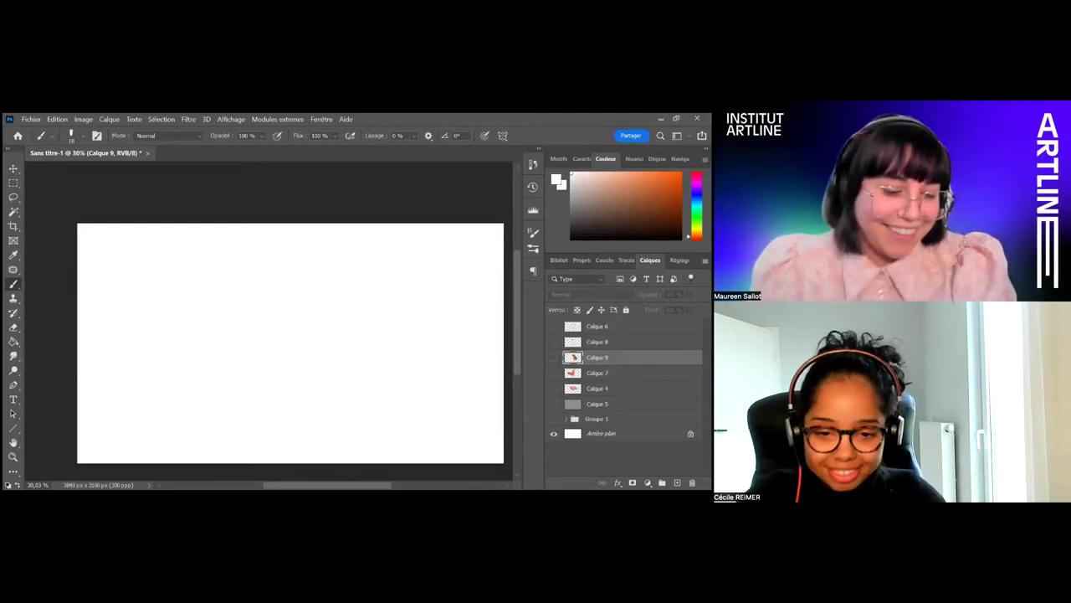
{"action": "key", "text": "ctrl+shift+alt+n"}
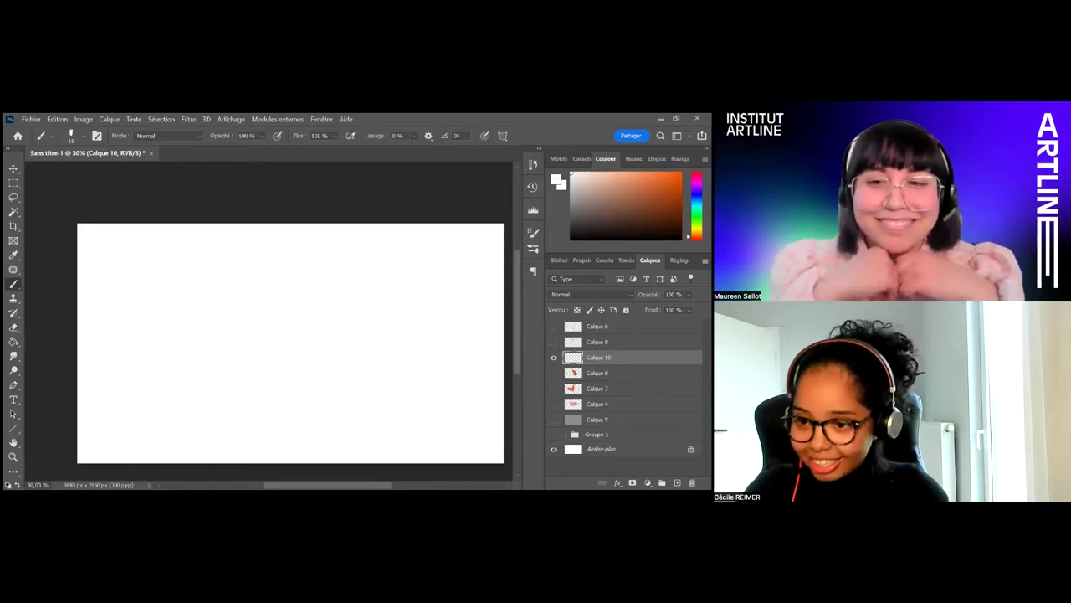
Sketch a large oval monkey head in black with a long tapered nose and curved nostrils
{"action": "key", "text": "d"}
{"action": "mouse_move", "coordinate": [311, 292]}
{"action": "left_mouse_down"}
{"action": "mouse_move", "coordinate": [304, 279]}
{"action": "mouse_move", "coordinate": [251, 310]}
{"action": "left_mouse_up"}
{"action": "left_click_drag", "start_coordinate": [343, 258], "coordinate": [355, 281]}
{"action": "mouse_move", "coordinate": [253, 287]}
{"action": "left_mouse_down"}
{"action": "mouse_move", "coordinate": [247, 355]}
{"action": "mouse_move", "coordinate": [290, 391]}
{"action": "left_mouse_up"}
{"action": "mouse_move", "coordinate": [361, 291]}
{"action": "left_mouse_down"}
{"action": "mouse_move", "coordinate": [370, 361]}
{"action": "mouse_move", "coordinate": [327, 389]}
{"action": "left_mouse_up"}
{"action": "mouse_move", "coordinate": [316, 315]}
{"action": "left_mouse_down"}
{"action": "mouse_move", "coordinate": [301, 347]}
{"action": "mouse_move", "coordinate": [308, 366]}
{"action": "mouse_move", "coordinate": [342, 359]}
{"action": "left_mouse_up"}
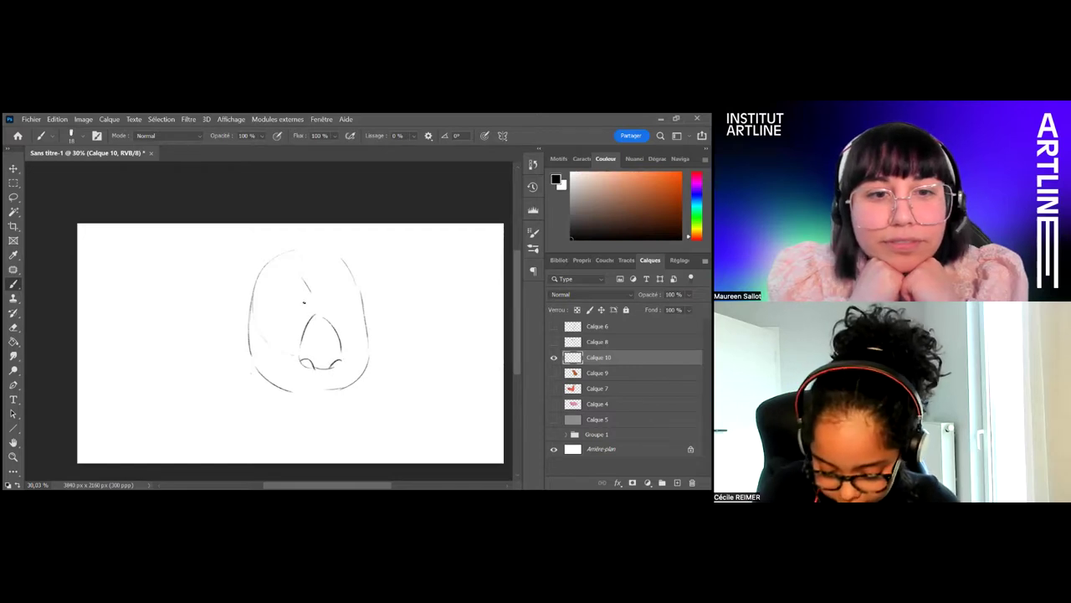
Draw the monkey's round eyes and thick slanted black eyebrows, and start the outline of one ear
{"action": "mouse_move", "coordinate": [298, 299]}
{"action": "left_mouse_down"}
{"action": "mouse_move", "coordinate": [300, 316]}
{"action": "mouse_move", "coordinate": [313, 289]}
{"action": "mouse_move", "coordinate": [337, 316]}
{"action": "mouse_move", "coordinate": [333, 287]}
{"action": "left_mouse_up"}
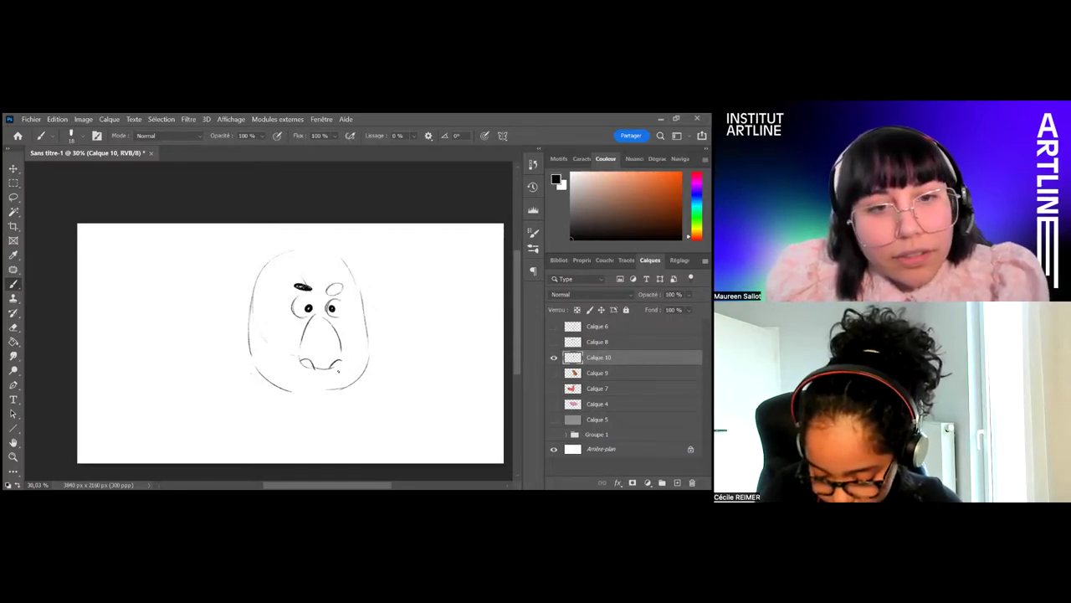
{"action": "mouse_move", "coordinate": [336, 378]}
{"action": "left_mouse_down"}
{"action": "mouse_move", "coordinate": [311, 405]}
{"action": "mouse_move", "coordinate": [302, 396]}
{"action": "mouse_move", "coordinate": [325, 387]}
{"action": "left_mouse_up"}
{"action": "key", "text": "ctrl+z"}
{"action": "left_click_drag", "start_coordinate": [329, 286], "coordinate": [339, 292]}
{"action": "left_click_drag", "start_coordinate": [357, 249], "coordinate": [402, 249]}
{"action": "left_click_drag", "start_coordinate": [365, 320], "coordinate": [391, 309]}
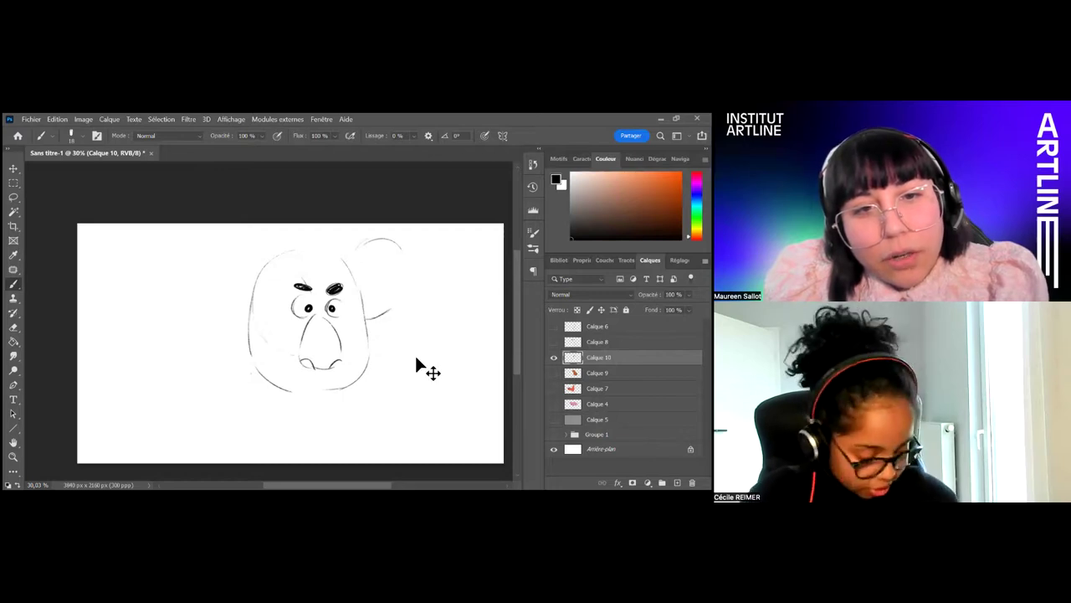
Scale down the monkey head sketch and move it lower on the canvas
{"action": "key", "text": "ctrl+t"}
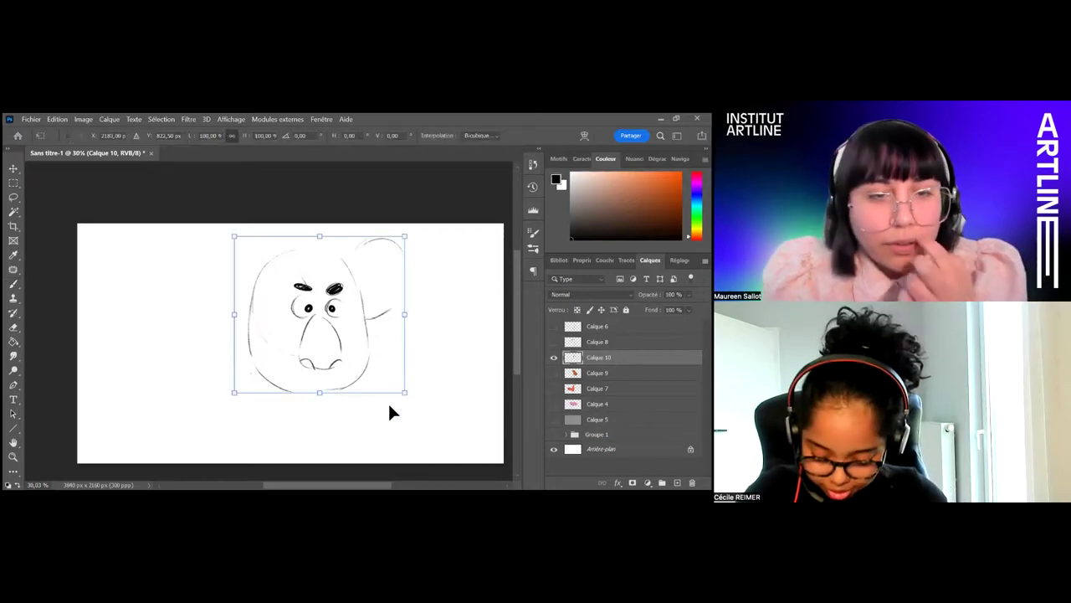
{"action": "left_click_drag", "start_coordinate": [405, 393], "coordinate": [371, 363]}
{"action": "left_click_drag", "start_coordinate": [335, 335], "coordinate": [346, 372]}
{"action": "key", "text": "Return"}
Sketch the monkey's other large round ear and add inner contour lines to both ears
{"action": "mouse_move", "coordinate": [221, 321]}
{"action": "left_mouse_down"}
{"action": "mouse_move", "coordinate": [268, 286]}
{"action": "mouse_move", "coordinate": [221, 323]}
{"action": "left_mouse_up"}
{"action": "key", "text": "ctrl+z"}
{"action": "left_click_drag", "start_coordinate": [216, 293], "coordinate": [249, 337]}
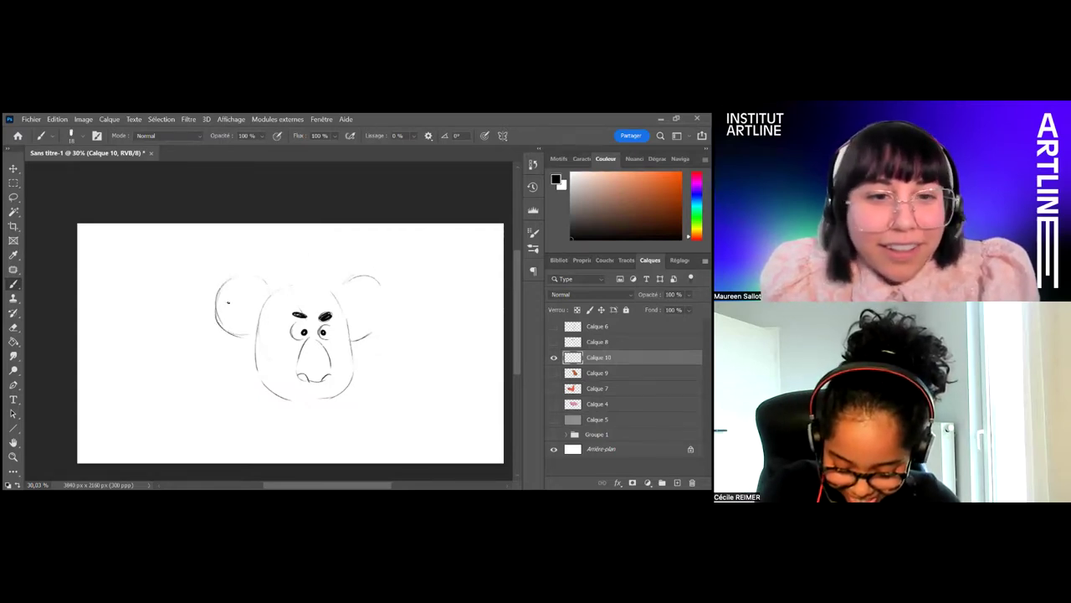
{"action": "left_click_drag", "start_coordinate": [243, 284], "coordinate": [258, 295]}
{"action": "mouse_move", "coordinate": [356, 289]}
{"action": "left_mouse_down"}
{"action": "mouse_move", "coordinate": [376, 285]}
{"action": "mouse_move", "coordinate": [382, 298]}
{"action": "left_mouse_up"}
Draw a spiky crest of hair rising above the monkey's forehead
{"action": "mouse_move", "coordinate": [254, 259]}
{"action": "left_mouse_down"}
{"action": "mouse_move", "coordinate": [343, 229]}
{"action": "mouse_move", "coordinate": [335, 293]}
{"action": "left_mouse_up"}
{"action": "mouse_move", "coordinate": [333, 233]}
{"action": "left_mouse_down"}
{"action": "mouse_move", "coordinate": [337, 287]}
{"action": "mouse_move", "coordinate": [313, 285]}
{"action": "mouse_move", "coordinate": [326, 303]}
{"action": "left_mouse_up"}
{"action": "mouse_move", "coordinate": [296, 250]}
{"action": "left_mouse_down"}
{"action": "mouse_move", "coordinate": [300, 233]}
{"action": "mouse_move", "coordinate": [277, 237]}
{"action": "mouse_move", "coordinate": [340, 231]}
{"action": "left_mouse_up"}
{"action": "key", "text": "e"}
Create a new layer directly below the monkey sketch and set the brush colour to a muted blue
{"action": "left_click", "coordinate": [620, 374]}
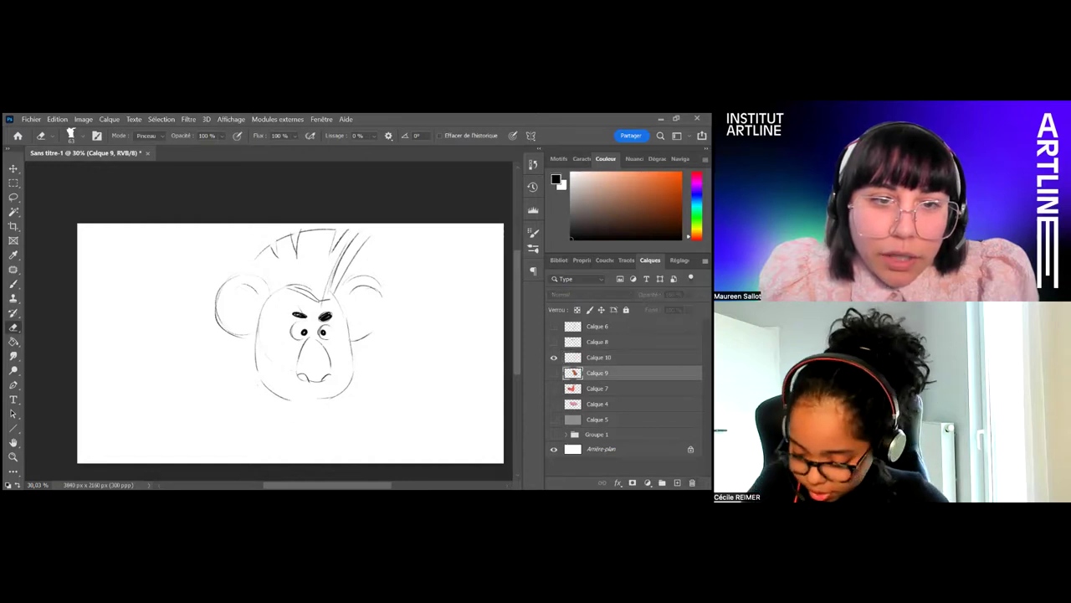
{"action": "left_click", "coordinate": [677, 483]}
{"action": "left_click", "coordinate": [697, 199]}
{"action": "left_click", "coordinate": [621, 187]}
{"action": "key", "text": "b"}
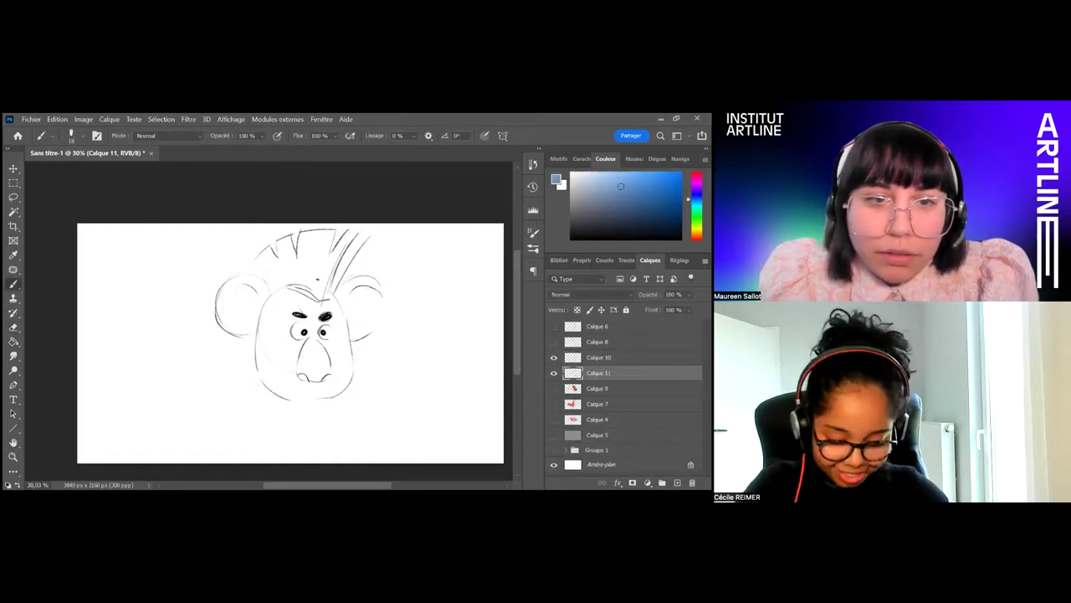
Paint the monkey's spiky hair crest with the muted blue, following the sketched outline
{"action": "right_click", "coordinate": [318, 281]}
{"action": "left_click", "coordinate": [271, 252]}
{"action": "mouse_move", "coordinate": [268, 251]}
{"action": "left_mouse_down"}
{"action": "mouse_move", "coordinate": [280, 270]}
{"action": "mouse_move", "coordinate": [264, 273]}
{"action": "mouse_move", "coordinate": [274, 290]}
{"action": "mouse_move", "coordinate": [285, 244]}
{"action": "mouse_move", "coordinate": [298, 278]}
{"action": "mouse_move", "coordinate": [309, 236]}
{"action": "mouse_move", "coordinate": [332, 234]}
{"action": "mouse_move", "coordinate": [311, 276]}
{"action": "mouse_move", "coordinate": [321, 287]}
{"action": "mouse_move", "coordinate": [293, 285]}
{"action": "mouse_move", "coordinate": [335, 266]}
{"action": "mouse_move", "coordinate": [351, 236]}
{"action": "mouse_move", "coordinate": [337, 279]}
{"action": "left_mouse_up"}
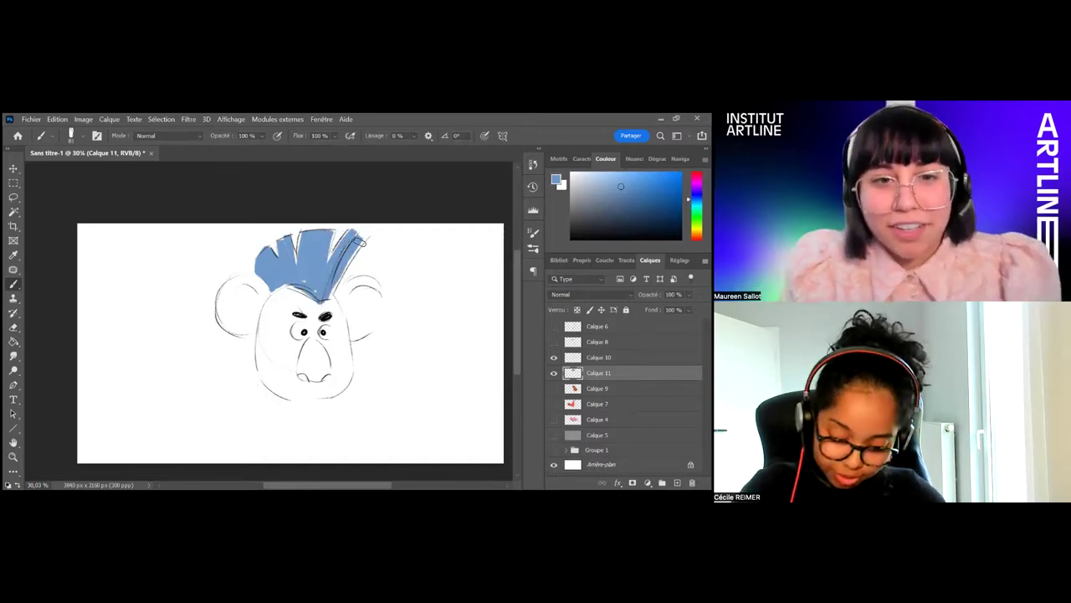
Hide the monkey's sketch and colour layers, add a new layer, and reset the brush colour to black
{"action": "key", "text": "z"}
{"action": "left_click_drag", "start_coordinate": [444, 336], "coordinate": [435, 342]}
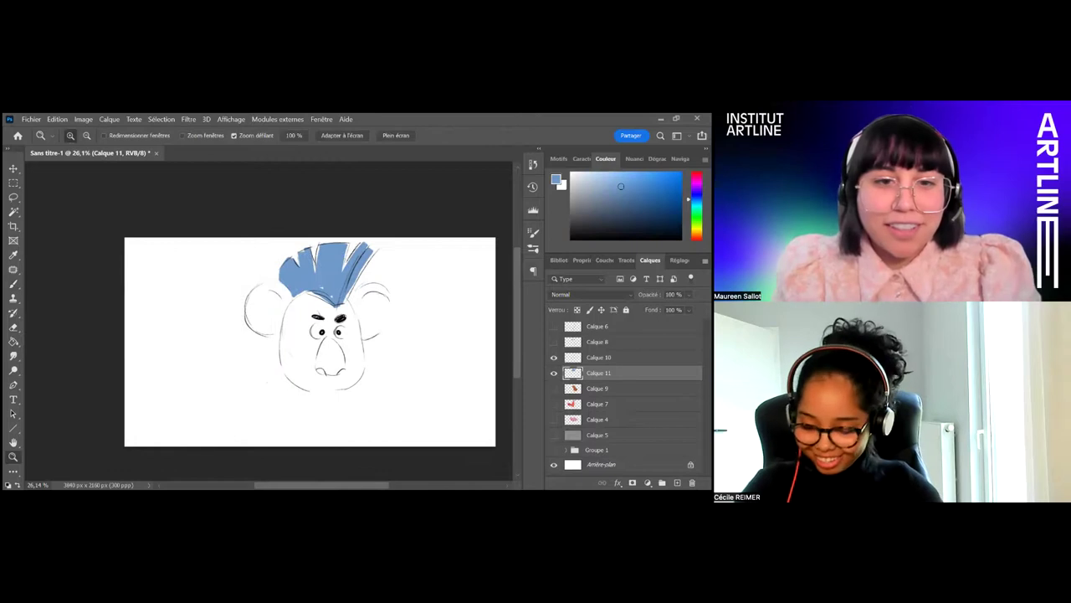
{"action": "left_click", "coordinate": [554, 374]}
{"action": "left_click", "coordinate": [553, 357]}
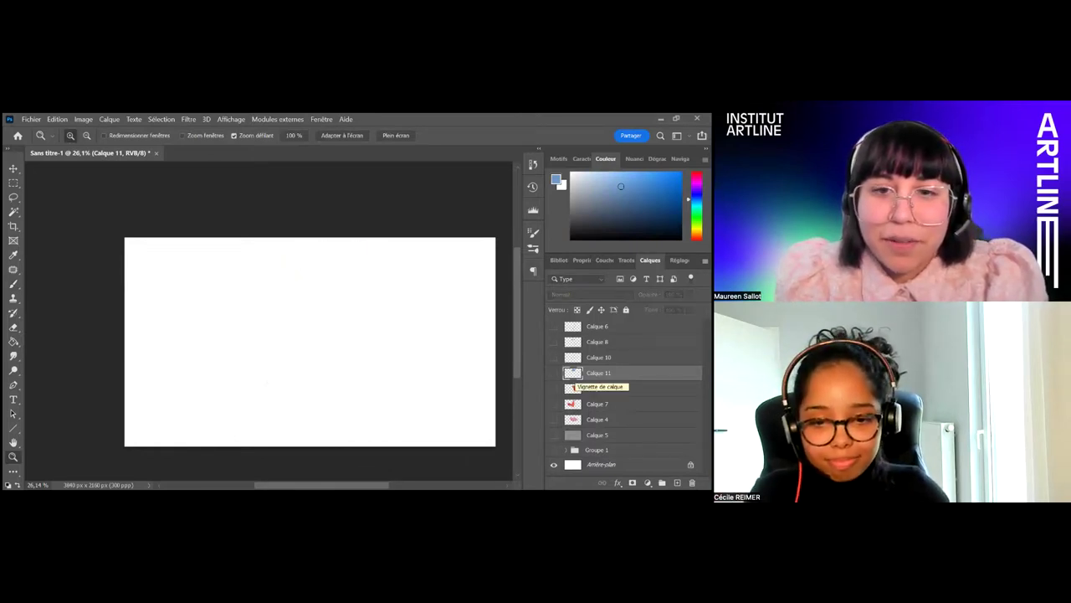
{"action": "left_click", "coordinate": [677, 483]}
{"action": "key", "text": "d"}
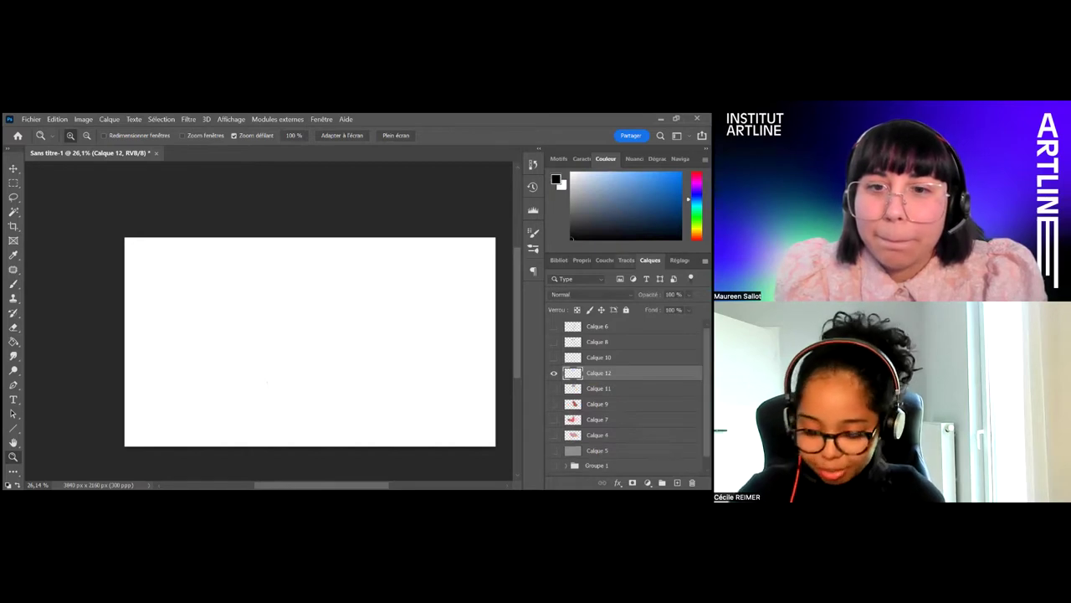
{"action": "left_click_drag", "start_coordinate": [374, 348], "coordinate": [390, 347]}
{"action": "key", "text": "b"}
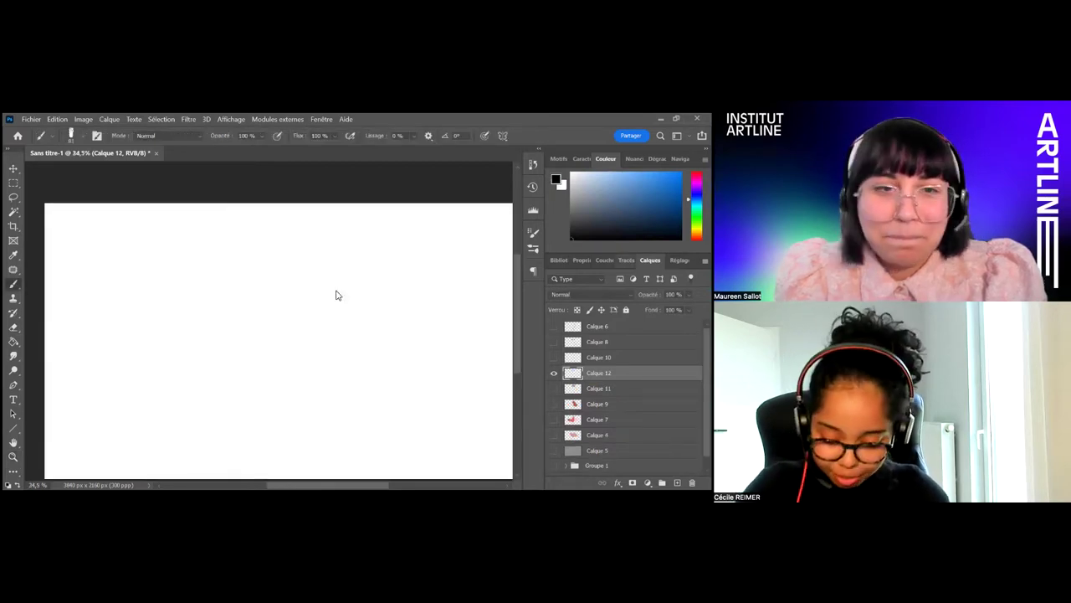
Set the dry media brush to 17 px and try it with strokes that are undone
{"action": "right_click", "coordinate": [338, 294]}
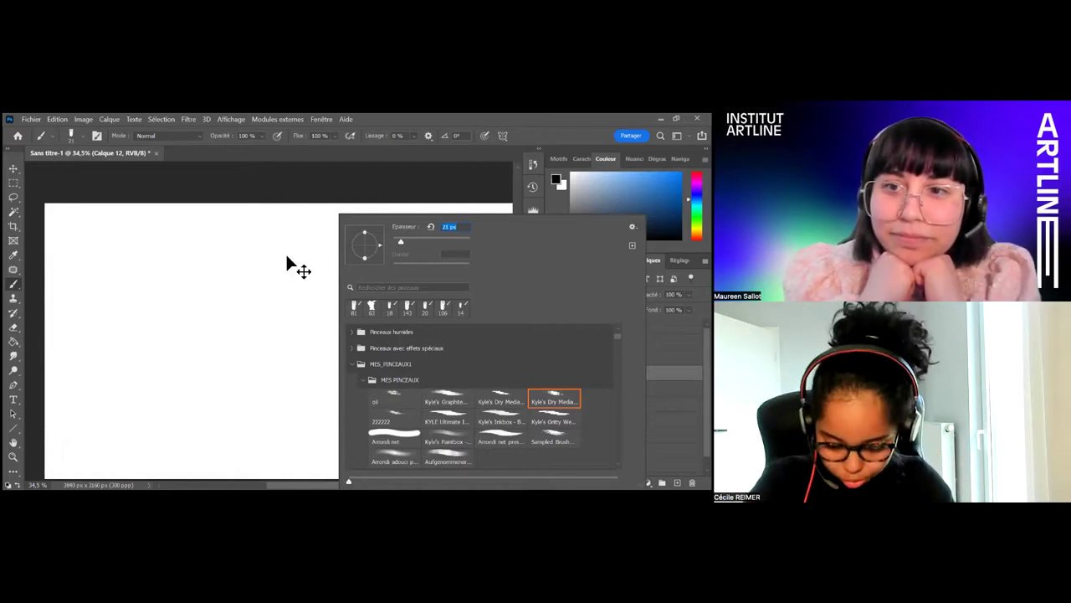
{"action": "left_click", "coordinate": [285, 274]}
{"action": "left_click_drag", "start_coordinate": [331, 255], "coordinate": [318, 301]}
{"action": "key", "text": "ctrl+z"}
{"action": "right_click", "coordinate": [456, 228]}
{"action": "left_click_drag", "start_coordinate": [467, 240], "coordinate": [463, 240]}
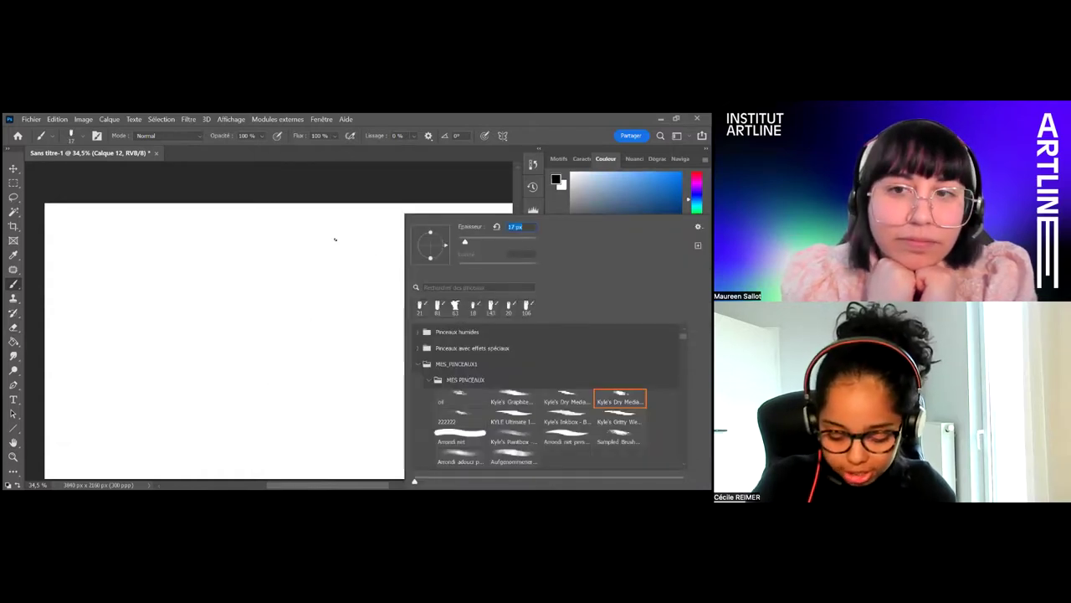
{"action": "left_click_drag", "start_coordinate": [335, 235], "coordinate": [311, 295]}
{"action": "key", "text": "ctrl+z"}
Sketch a round upper head with a brow notch and a wide, heavy jaw below it
{"action": "left_click_drag", "start_coordinate": [291, 252], "coordinate": [342, 301]}
{"action": "left_click_drag", "start_coordinate": [317, 234], "coordinate": [362, 266]}
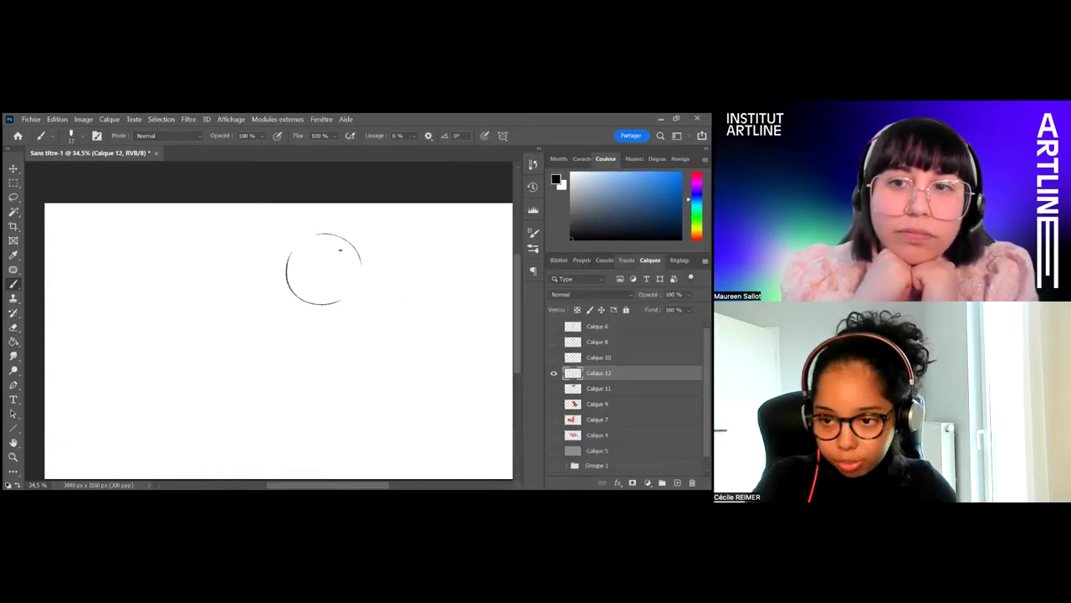
{"action": "left_click_drag", "start_coordinate": [358, 266], "coordinate": [360, 296]}
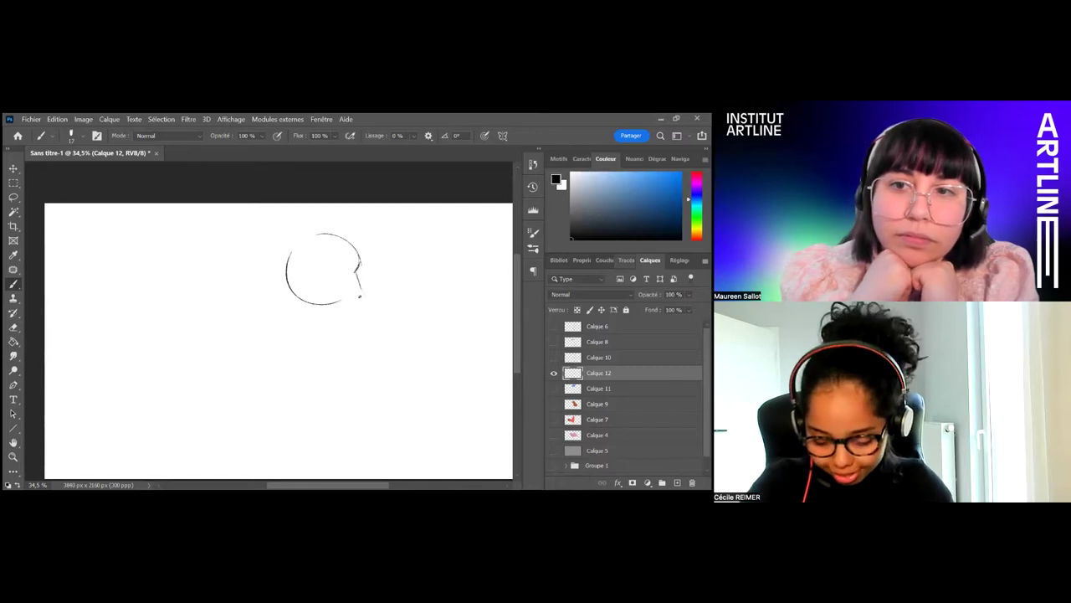
{"action": "mouse_move", "coordinate": [281, 319]}
{"action": "left_mouse_down"}
{"action": "mouse_move", "coordinate": [290, 346]}
{"action": "mouse_move", "coordinate": [352, 355]}
{"action": "left_mouse_up"}
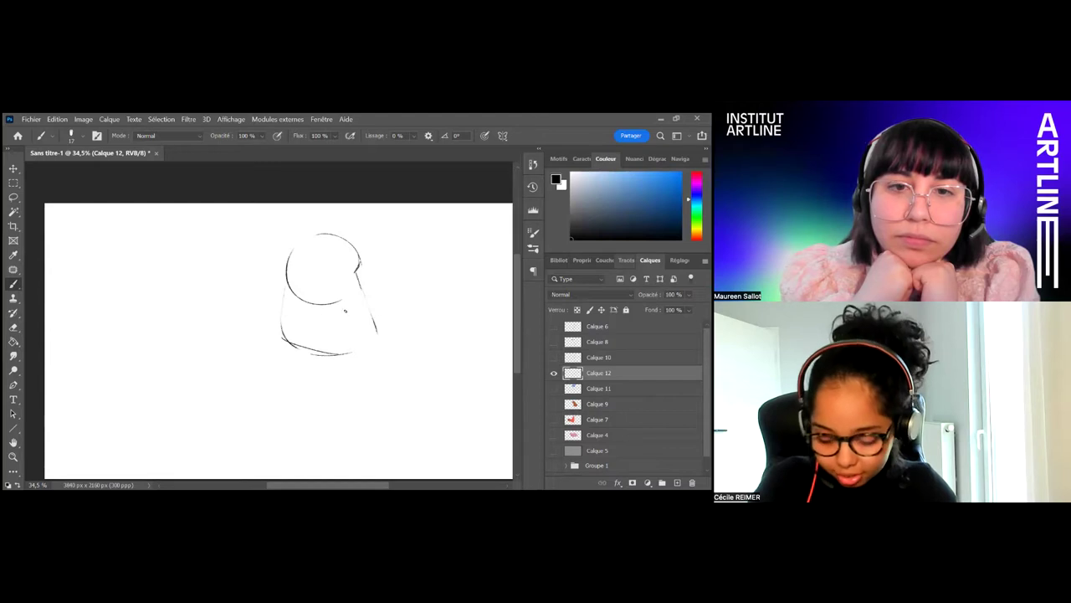
Draw a bulbous nose and slanted, frowning brows inside the head circle, erasing head lines where they interfere
{"action": "left_click_drag", "start_coordinate": [328, 305], "coordinate": [350, 302]}
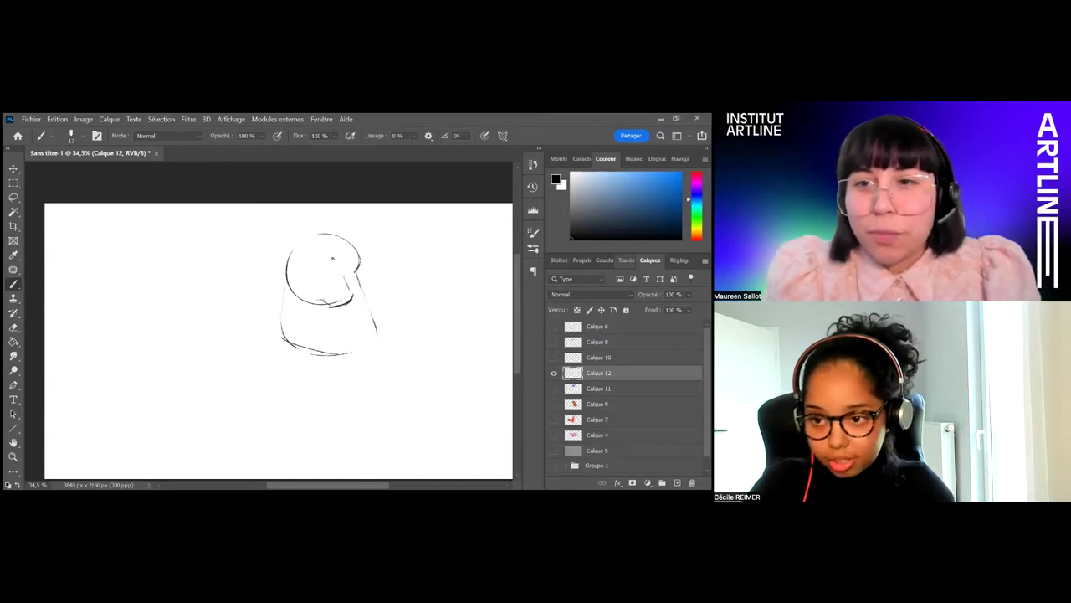
{"action": "mouse_move", "coordinate": [328, 290]}
{"action": "left_mouse_down"}
{"action": "mouse_move", "coordinate": [319, 297]}
{"action": "mouse_move", "coordinate": [335, 306]}
{"action": "mouse_move", "coordinate": [353, 297]}
{"action": "left_mouse_up"}
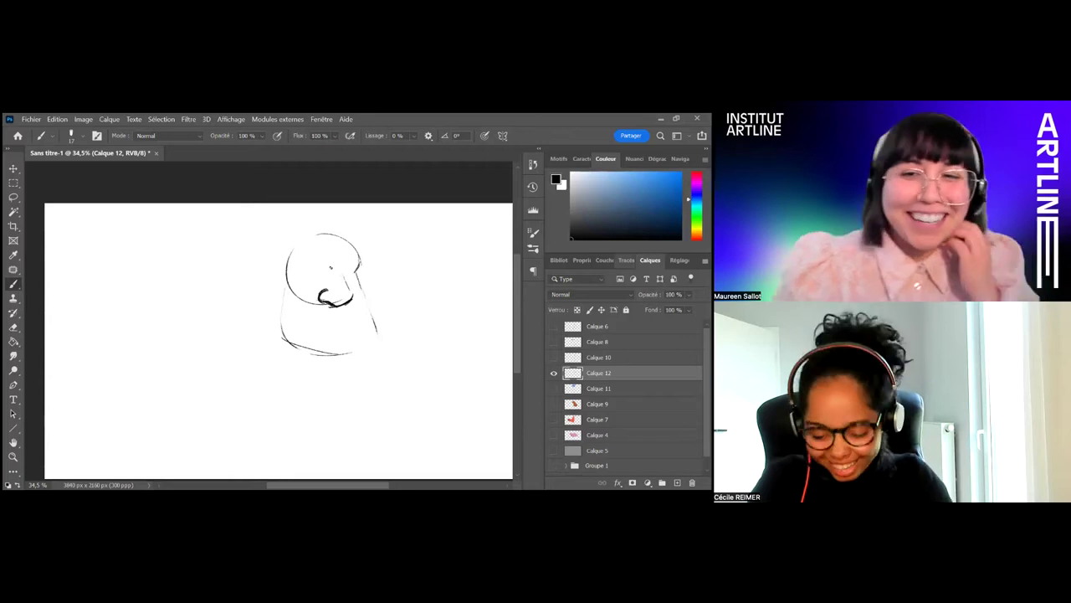
{"action": "mouse_move", "coordinate": [299, 267]}
{"action": "left_mouse_down"}
{"action": "mouse_move", "coordinate": [336, 269]}
{"action": "mouse_move", "coordinate": [366, 251]}
{"action": "mouse_move", "coordinate": [366, 261]}
{"action": "mouse_move", "coordinate": [356, 273]}
{"action": "mouse_move", "coordinate": [349, 239]}
{"action": "mouse_move", "coordinate": [322, 236]}
{"action": "left_mouse_up"}
{"action": "key", "text": "e"}
{"action": "mouse_move", "coordinate": [355, 261]}
{"action": "left_mouse_down"}
{"action": "mouse_move", "coordinate": [352, 275]}
{"action": "mouse_move", "coordinate": [336, 269]}
{"action": "left_mouse_up"}
{"action": "key", "text": "b"}
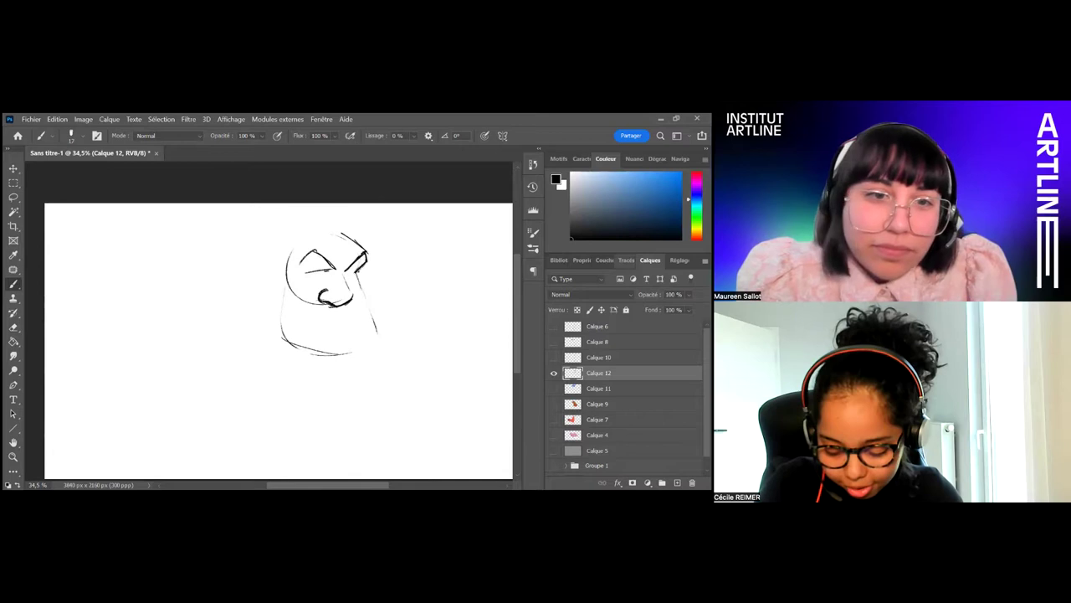
Add narrowed eyes and full lips to the face, and draw bulging cheeks and a rounded chin around them
{"action": "scroll", "coordinate": [360, 275], "scroll_direction": "down", "scroll_amount": 1}
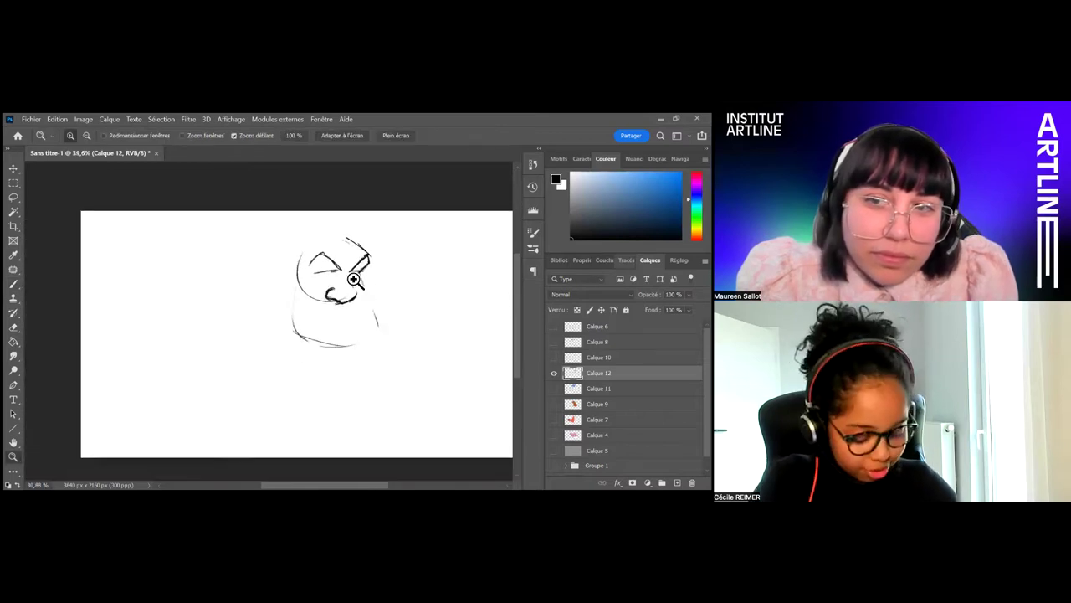
{"action": "left_click_drag", "start_coordinate": [313, 277], "coordinate": [361, 282]}
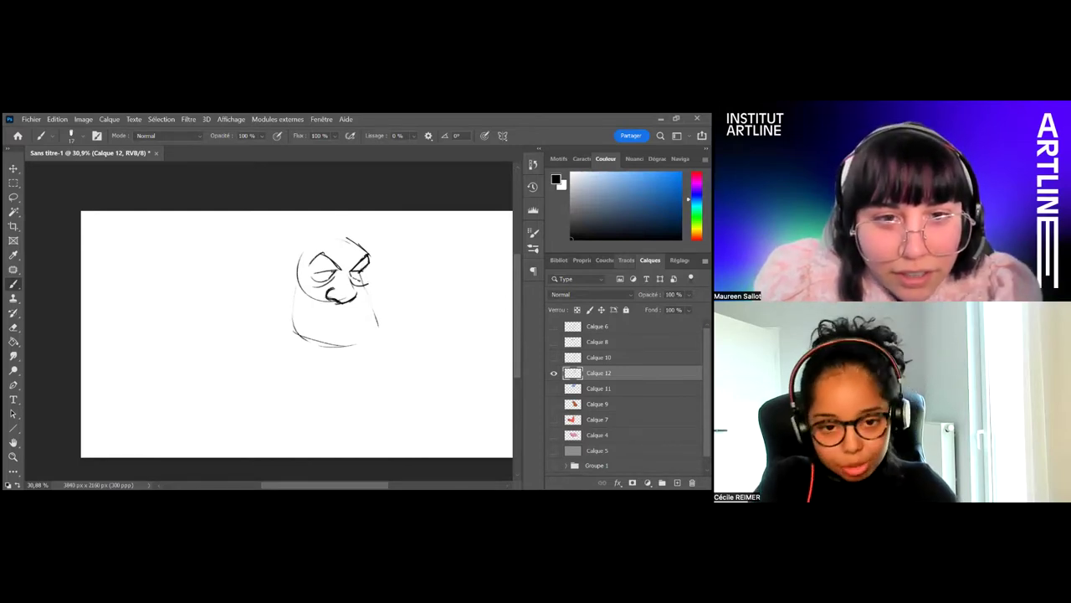
{"action": "mouse_move", "coordinate": [346, 304]}
{"action": "left_mouse_down"}
{"action": "mouse_move", "coordinate": [356, 329]}
{"action": "mouse_move", "coordinate": [363, 316]}
{"action": "mouse_move", "coordinate": [349, 331]}
{"action": "mouse_move", "coordinate": [385, 338]}
{"action": "mouse_move", "coordinate": [323, 343]}
{"action": "left_mouse_up"}
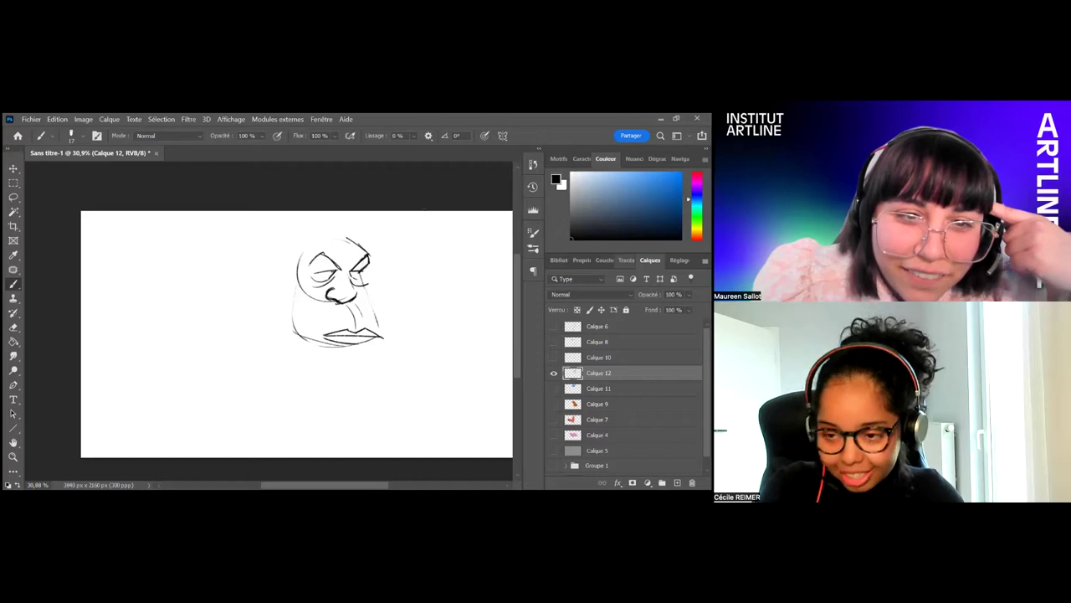
{"action": "left_click_drag", "start_coordinate": [363, 277], "coordinate": [387, 336]}
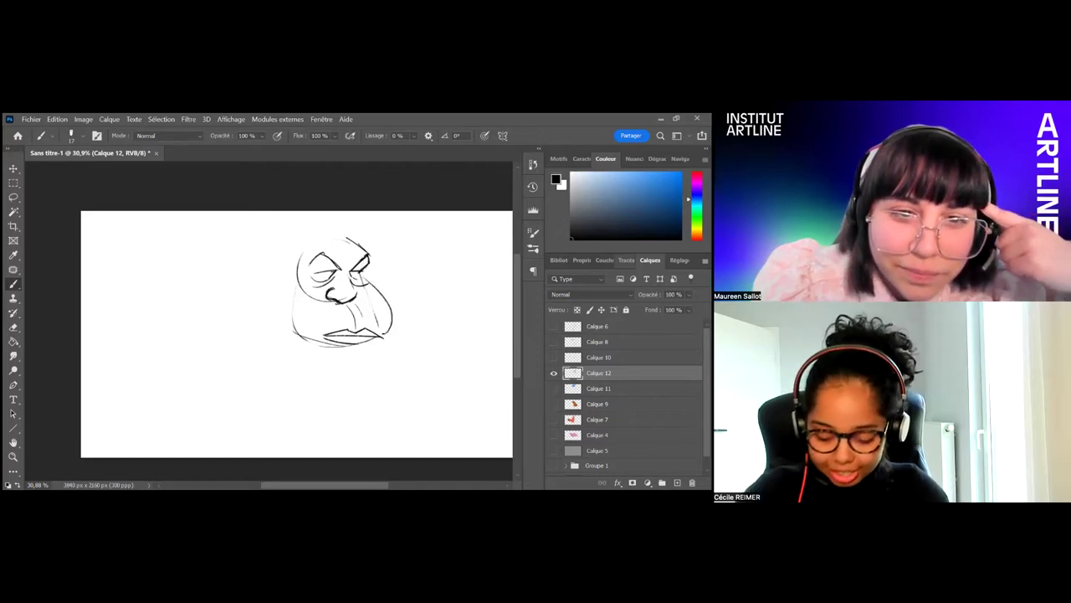
{"action": "mouse_move", "coordinate": [369, 341]}
{"action": "left_mouse_down"}
{"action": "mouse_move", "coordinate": [322, 369]}
{"action": "mouse_move", "coordinate": [299, 347]}
{"action": "left_mouse_up"}
{"action": "mouse_move", "coordinate": [293, 281]}
{"action": "left_mouse_down"}
{"action": "mouse_move", "coordinate": [285, 308]}
{"action": "mouse_move", "coordinate": [308, 350]}
{"action": "left_mouse_up"}
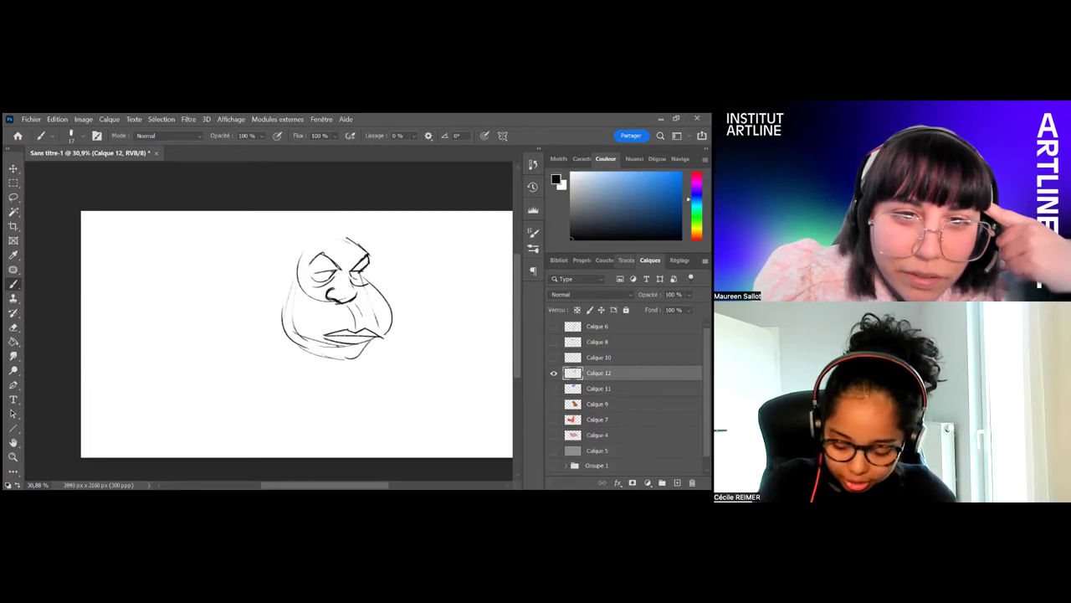
Draw a hat with a very wide brim across the forehead and a domed crown above it
{"action": "left_click_drag", "start_coordinate": [221, 272], "coordinate": [448, 267]}
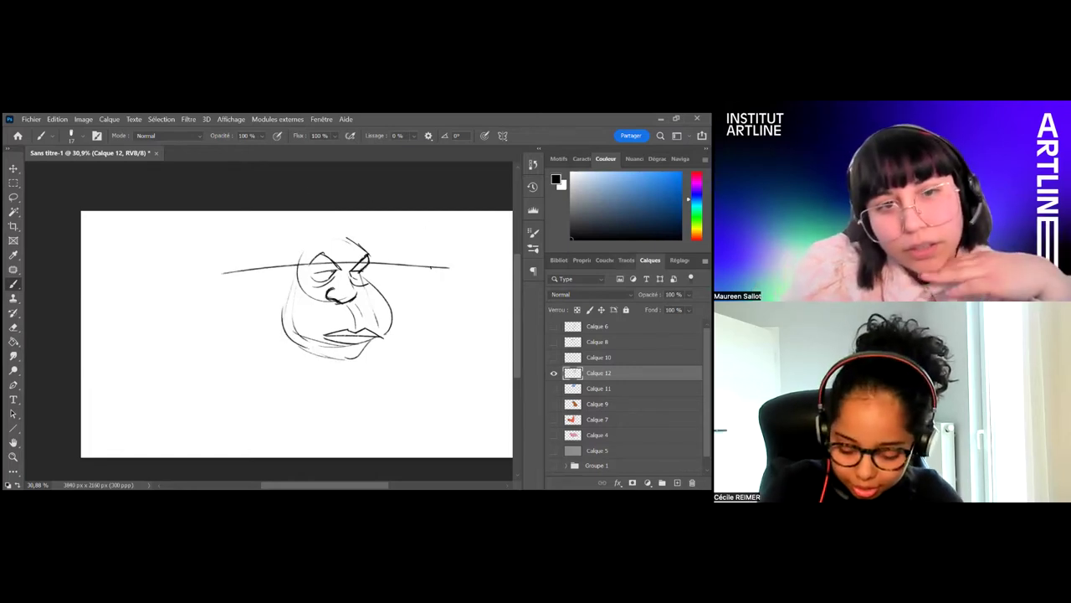
{"action": "mouse_move", "coordinate": [213, 271]}
{"action": "left_mouse_down"}
{"action": "mouse_move", "coordinate": [375, 259]}
{"action": "mouse_move", "coordinate": [467, 266]}
{"action": "left_mouse_up"}
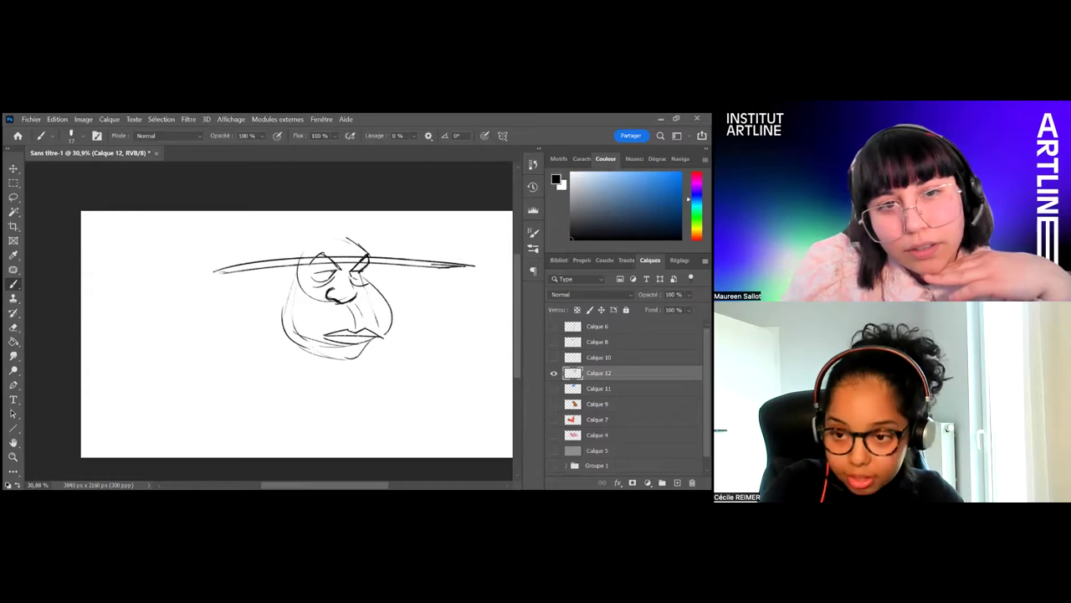
{"action": "mouse_move", "coordinate": [274, 260]}
{"action": "left_mouse_down"}
{"action": "mouse_move", "coordinate": [375, 250]}
{"action": "mouse_move", "coordinate": [346, 224]}
{"action": "mouse_move", "coordinate": [354, 227]}
{"action": "mouse_move", "coordinate": [320, 225]}
{"action": "left_mouse_up"}
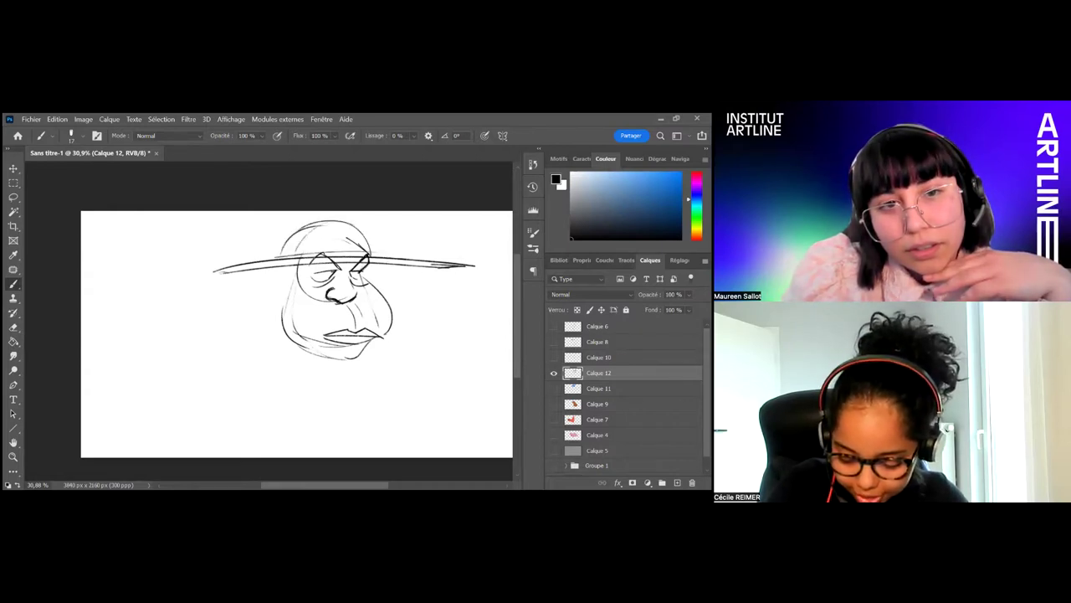
Sketch curly hair under the hat brim on both sides of the face
{"action": "left_click_drag", "start_coordinate": [268, 265], "coordinate": [248, 310]}
{"action": "left_click_drag", "start_coordinate": [377, 261], "coordinate": [401, 291]}
{"action": "left_click_drag", "start_coordinate": [393, 309], "coordinate": [405, 313]}
{"action": "left_click_drag", "start_coordinate": [385, 275], "coordinate": [379, 291]}
Draw a pointed shirt collar beneath the chin and a sloping shoulder line beside it
{"action": "mouse_move", "coordinate": [277, 300]}
{"action": "left_mouse_down"}
{"action": "mouse_move", "coordinate": [269, 343]}
{"action": "mouse_move", "coordinate": [301, 367]}
{"action": "mouse_move", "coordinate": [349, 380]}
{"action": "mouse_move", "coordinate": [344, 370]}
{"action": "mouse_move", "coordinate": [327, 387]}
{"action": "mouse_move", "coordinate": [354, 369]}
{"action": "left_mouse_up"}
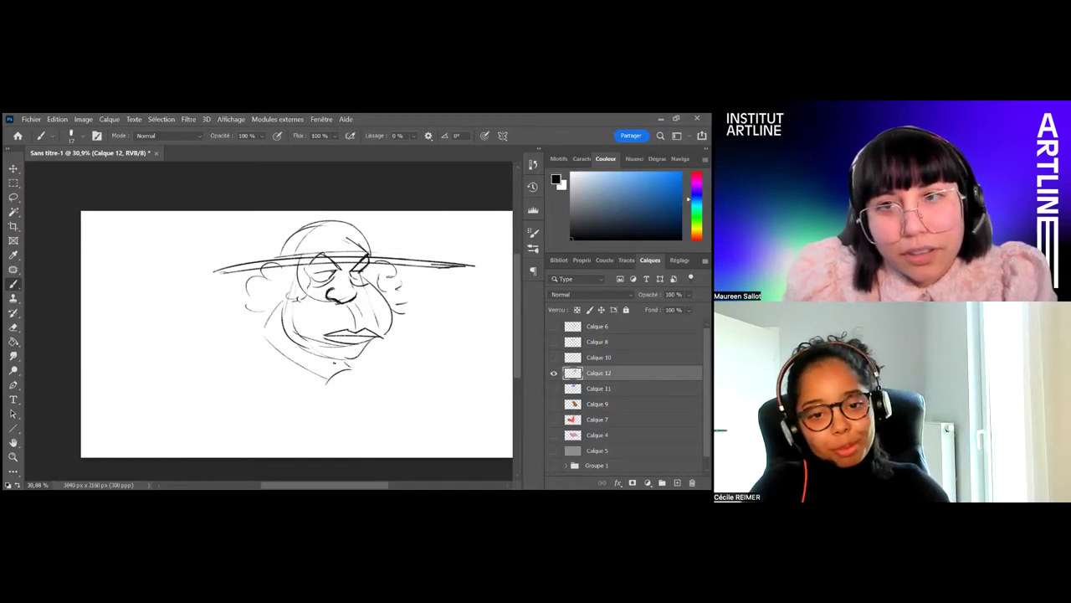
{"action": "mouse_move", "coordinate": [367, 360]}
{"action": "left_mouse_down"}
{"action": "mouse_move", "coordinate": [355, 382]}
{"action": "mouse_move", "coordinate": [387, 374]}
{"action": "left_mouse_up"}
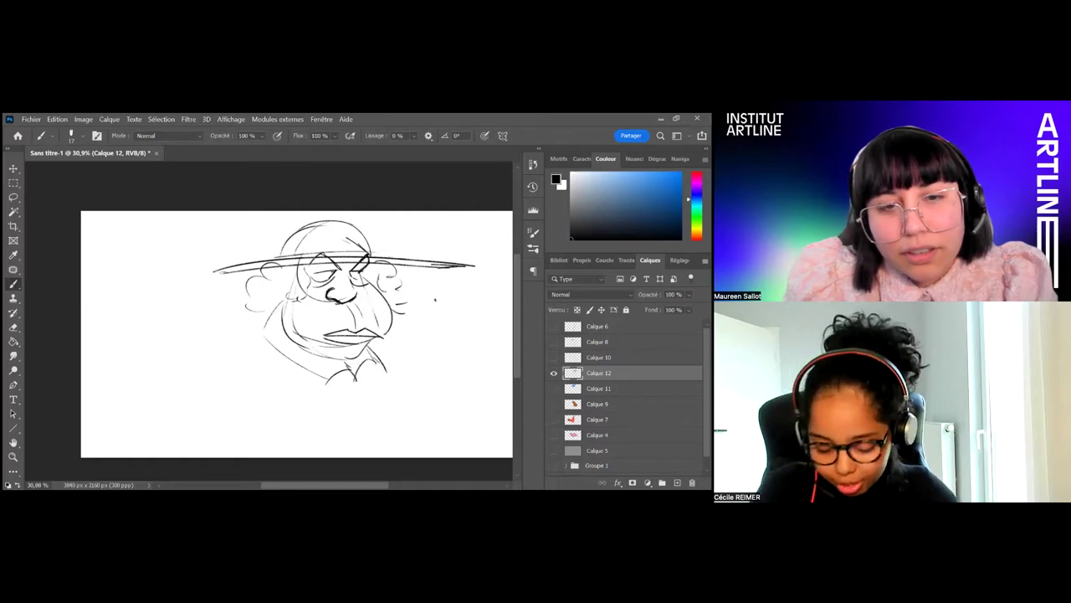
{"action": "left_click_drag", "start_coordinate": [266, 338], "coordinate": [222, 365]}
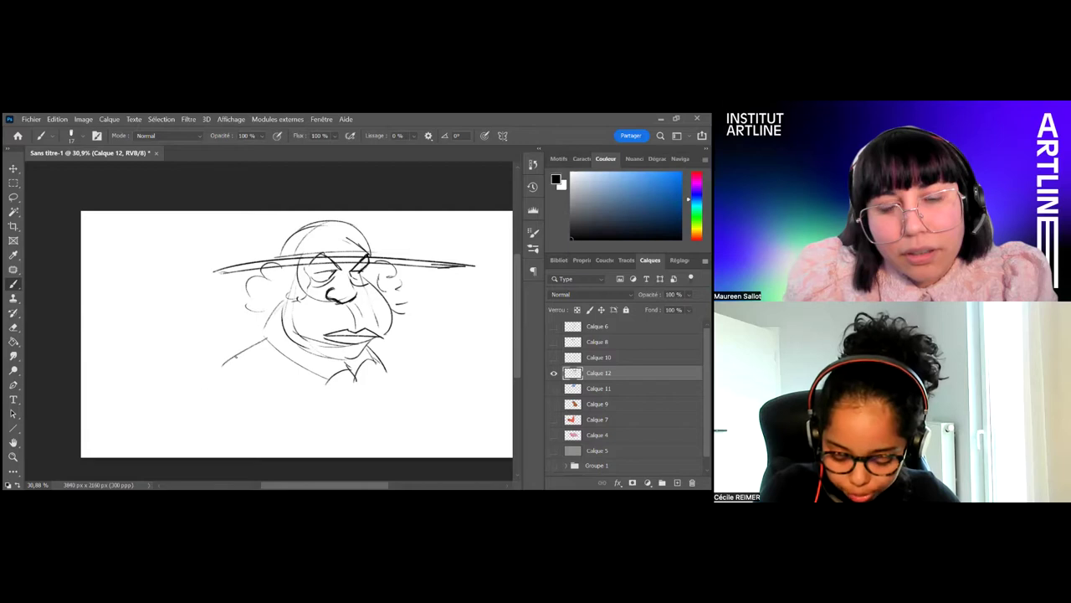
Scale down the hat-wearing character's sketch to leave room for the body
{"action": "key", "text": "ctrl+t"}
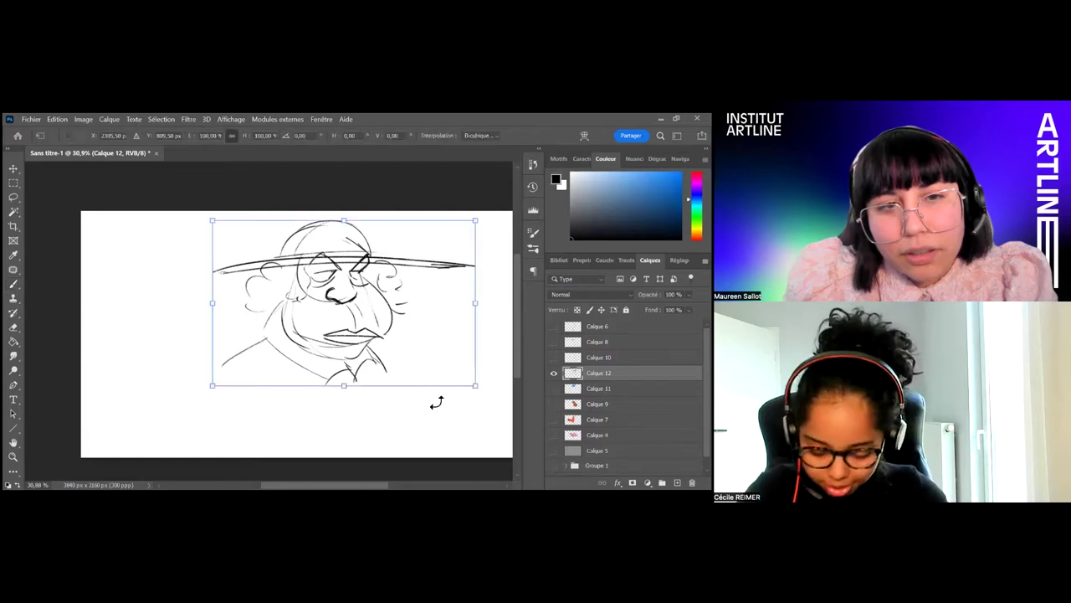
{"action": "left_click_drag", "start_coordinate": [476, 386], "coordinate": [409, 343]}
{"action": "key", "text": "Return"}
Draw four shirt buttons below the collar, and outline the bulging chest, torso side and inner arm
{"action": "left_click_drag", "start_coordinate": [319, 351], "coordinate": [329, 421]}
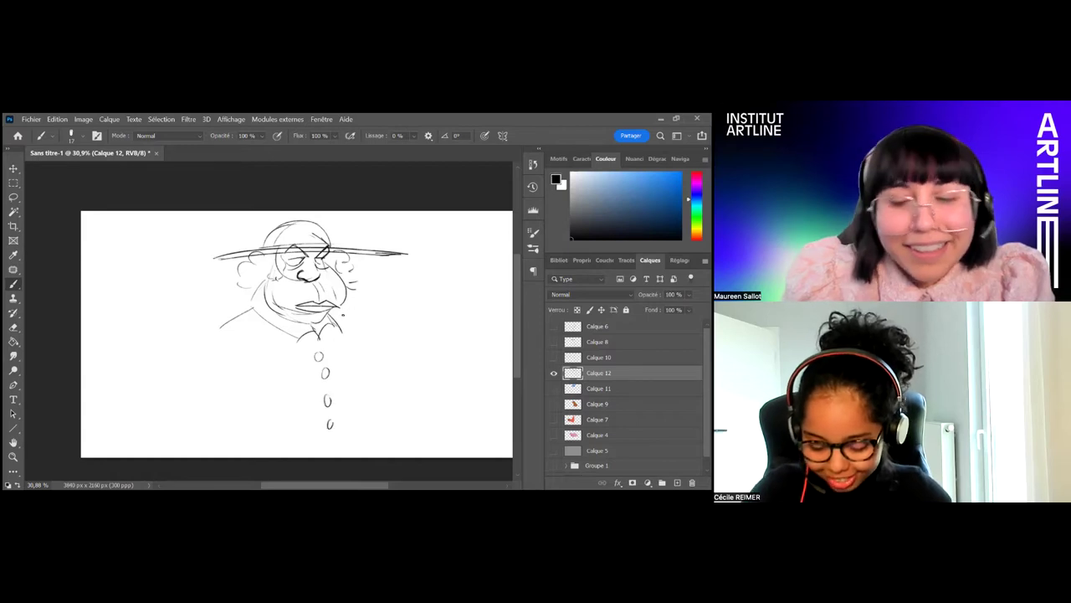
{"action": "mouse_move", "coordinate": [340, 331]}
{"action": "left_mouse_down"}
{"action": "mouse_move", "coordinate": [366, 375]}
{"action": "mouse_move", "coordinate": [311, 392]}
{"action": "mouse_move", "coordinate": [254, 390]}
{"action": "mouse_move", "coordinate": [301, 397]}
{"action": "left_mouse_up"}
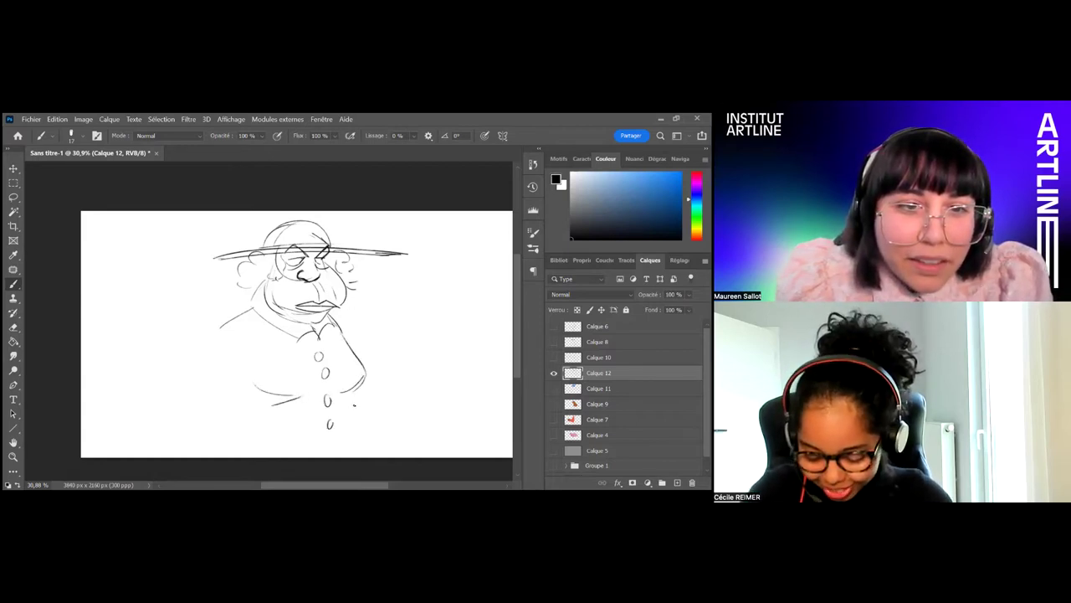
{"action": "left_click_drag", "start_coordinate": [359, 427], "coordinate": [360, 457]}
{"action": "mouse_move", "coordinate": [256, 355]}
{"action": "left_mouse_down"}
{"action": "mouse_move", "coordinate": [251, 393]}
{"action": "mouse_move", "coordinate": [240, 395]}
{"action": "mouse_move", "coordinate": [300, 406]}
{"action": "left_mouse_up"}
Undo the long line below the waist and sketch the bent arm with a cuffed forearm and hand across the waist
{"action": "left_click_drag", "start_coordinate": [224, 425], "coordinate": [309, 416]}
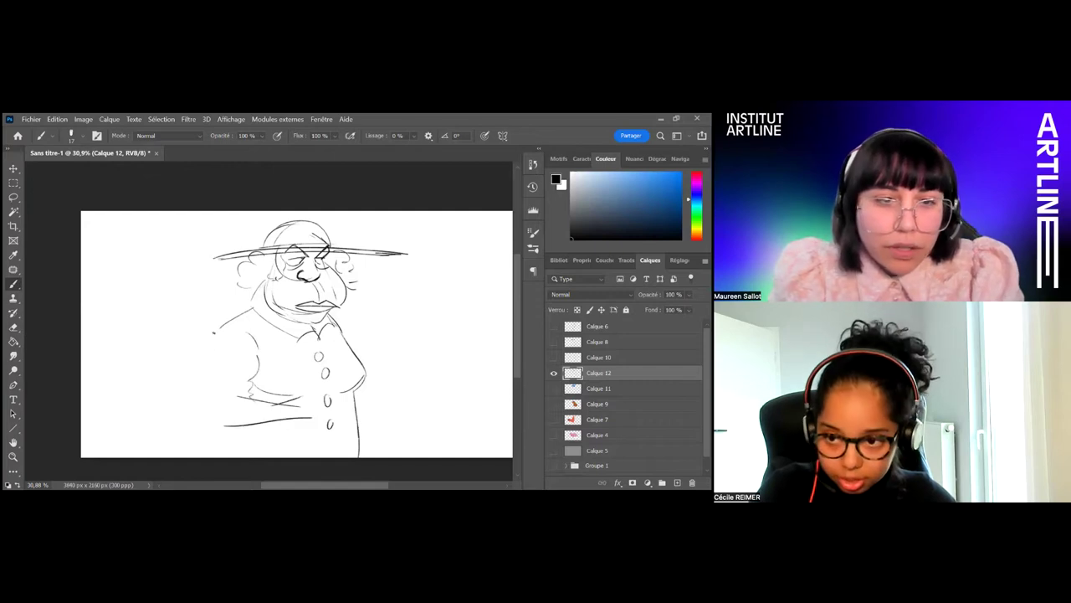
{"action": "key", "text": "ctrl+z"}
{"action": "left_click_drag", "start_coordinate": [220, 367], "coordinate": [227, 392]}
{"action": "mouse_move", "coordinate": [230, 396]}
{"action": "left_mouse_down"}
{"action": "mouse_move", "coordinate": [257, 409]}
{"action": "mouse_move", "coordinate": [257, 389]}
{"action": "mouse_move", "coordinate": [252, 406]}
{"action": "left_mouse_up"}
{"action": "mouse_move", "coordinate": [231, 406]}
{"action": "left_mouse_down"}
{"action": "mouse_move", "coordinate": [302, 407]}
{"action": "mouse_move", "coordinate": [289, 412]}
{"action": "left_mouse_up"}
{"action": "mouse_move", "coordinate": [289, 393]}
{"action": "left_mouse_down"}
{"action": "mouse_move", "coordinate": [301, 394]}
{"action": "mouse_move", "coordinate": [300, 413]}
{"action": "mouse_move", "coordinate": [316, 392]}
{"action": "mouse_move", "coordinate": [330, 393]}
{"action": "left_mouse_up"}
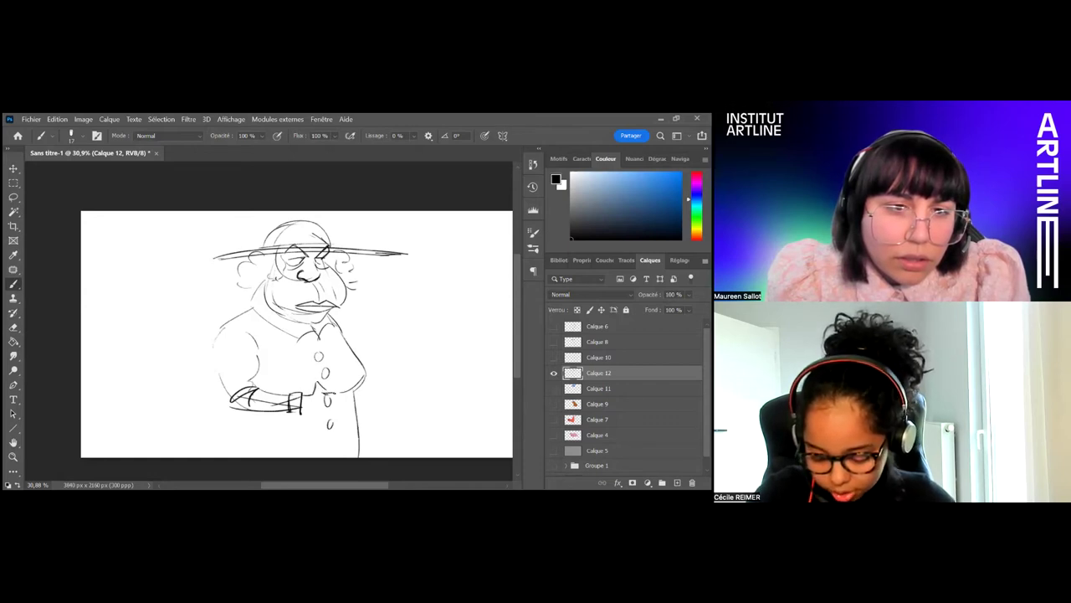
{"action": "left_click_drag", "start_coordinate": [341, 401], "coordinate": [333, 403]}
{"action": "left_click_drag", "start_coordinate": [337, 402], "coordinate": [333, 414]}
{"action": "left_click_drag", "start_coordinate": [334, 414], "coordinate": [306, 414]}
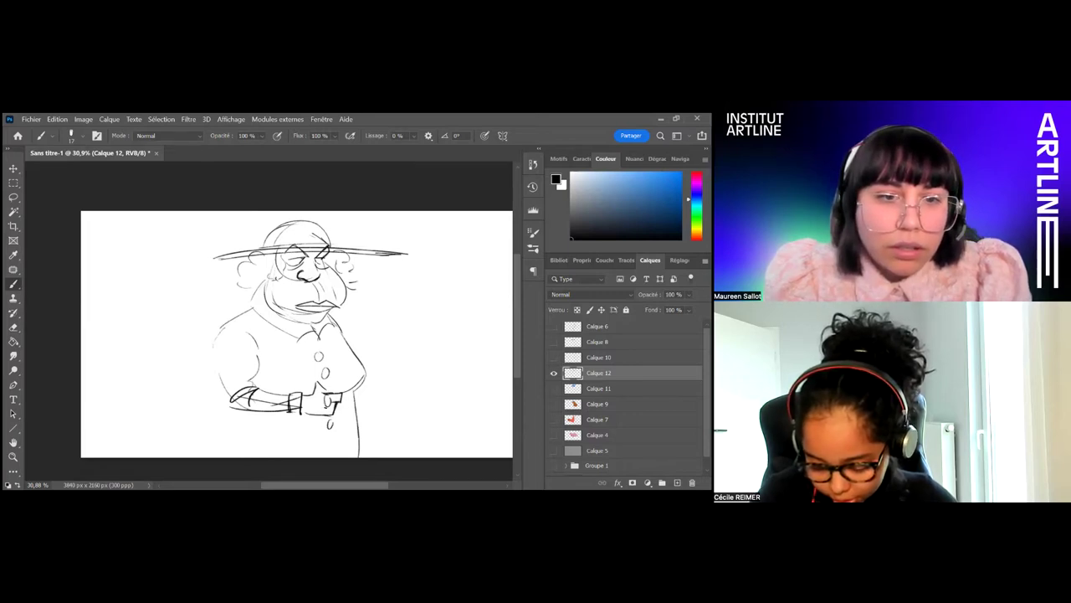
Draw a rectangular basket with a handle hanging from the character's bent forearm
{"action": "mouse_move", "coordinate": [256, 387]}
{"action": "left_mouse_down"}
{"action": "mouse_move", "coordinate": [226, 427]}
{"action": "mouse_move", "coordinate": [267, 440]}
{"action": "left_mouse_up"}
{"action": "mouse_move", "coordinate": [200, 423]}
{"action": "left_mouse_down"}
{"action": "mouse_move", "coordinate": [283, 423]}
{"action": "mouse_move", "coordinate": [206, 457]}
{"action": "left_mouse_up"}
{"action": "left_click_drag", "start_coordinate": [276, 423], "coordinate": [275, 459]}
{"action": "mouse_move", "coordinate": [207, 455]}
{"action": "left_mouse_down"}
{"action": "mouse_move", "coordinate": [277, 453]}
{"action": "mouse_move", "coordinate": [276, 441]}
{"action": "left_mouse_up"}
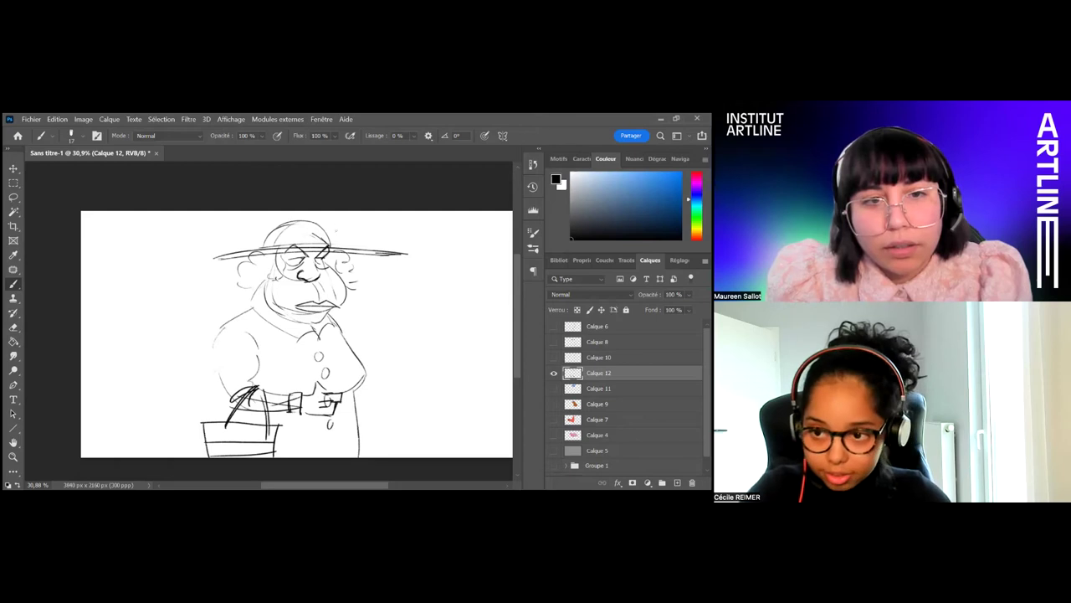
Rework the nose into a long, pointed shape with a dark nostril
{"action": "mouse_move", "coordinate": [318, 261]}
{"action": "left_mouse_down"}
{"action": "mouse_move", "coordinate": [337, 282]}
{"action": "mouse_move", "coordinate": [303, 283]}
{"action": "left_mouse_up"}
{"action": "key", "text": "e"}
{"action": "key", "text": "b"}
{"action": "key", "text": "ctrl+z"}
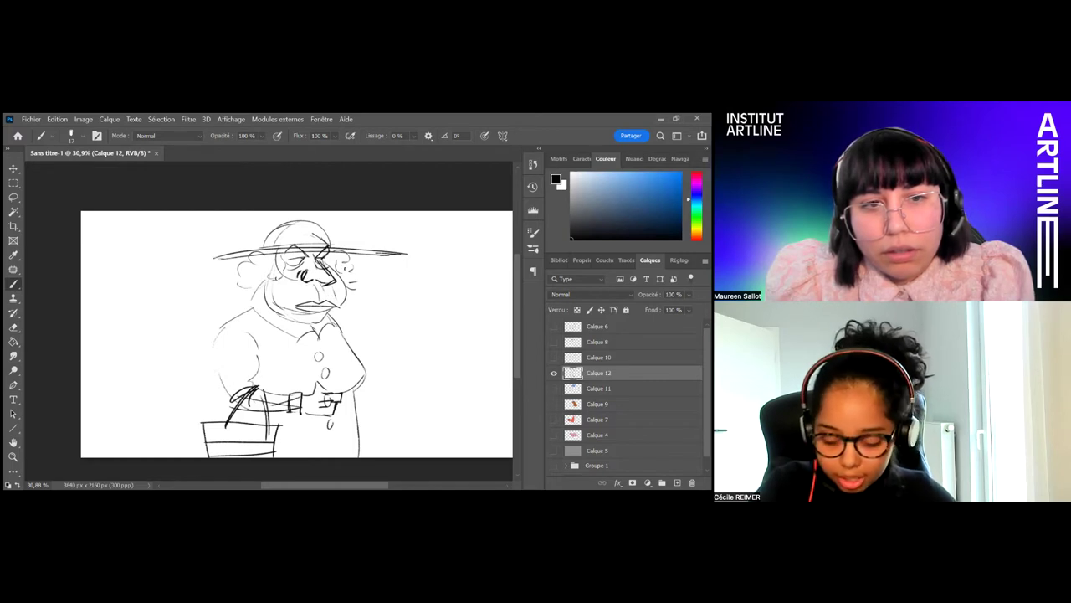
Add an ear and reinforce the curly hair on both sides of the face
{"action": "left_click_drag", "start_coordinate": [253, 253], "coordinate": [272, 267]}
{"action": "mouse_move", "coordinate": [267, 267]}
{"action": "left_mouse_down"}
{"action": "mouse_move", "coordinate": [274, 277]}
{"action": "mouse_move", "coordinate": [244, 273]}
{"action": "left_mouse_up"}
{"action": "left_click_drag", "start_coordinate": [241, 273], "coordinate": [273, 288]}
{"action": "left_click_drag", "start_coordinate": [358, 273], "coordinate": [350, 290]}
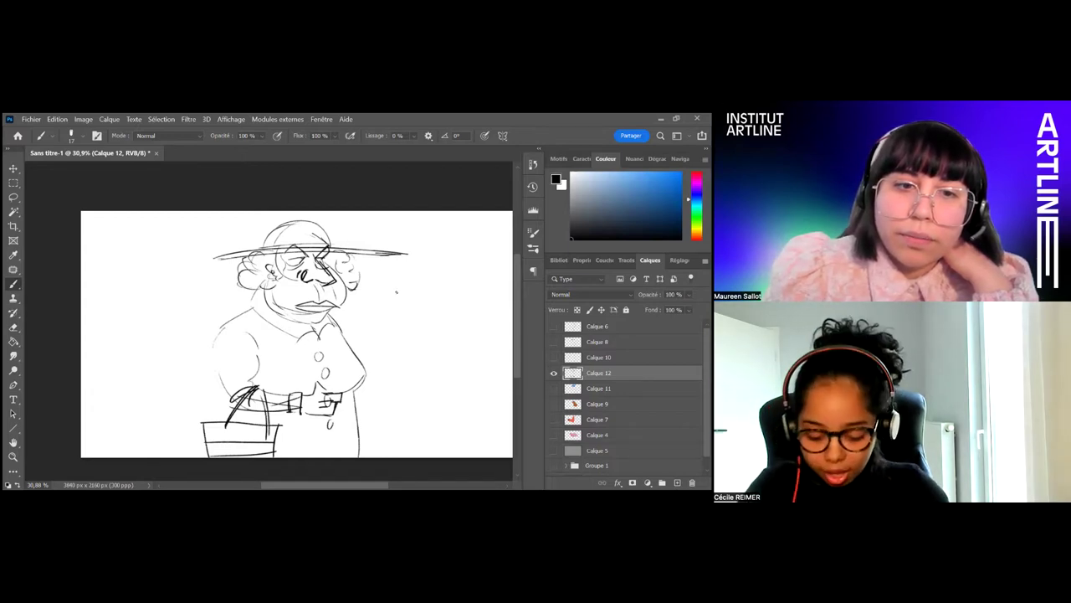
Erase the buttons from the front of the character's shirt
{"action": "key", "text": "e"}
{"action": "left_click_drag", "start_coordinate": [324, 375], "coordinate": [321, 335]}
{"action": "key", "text": "ctrl+z"}
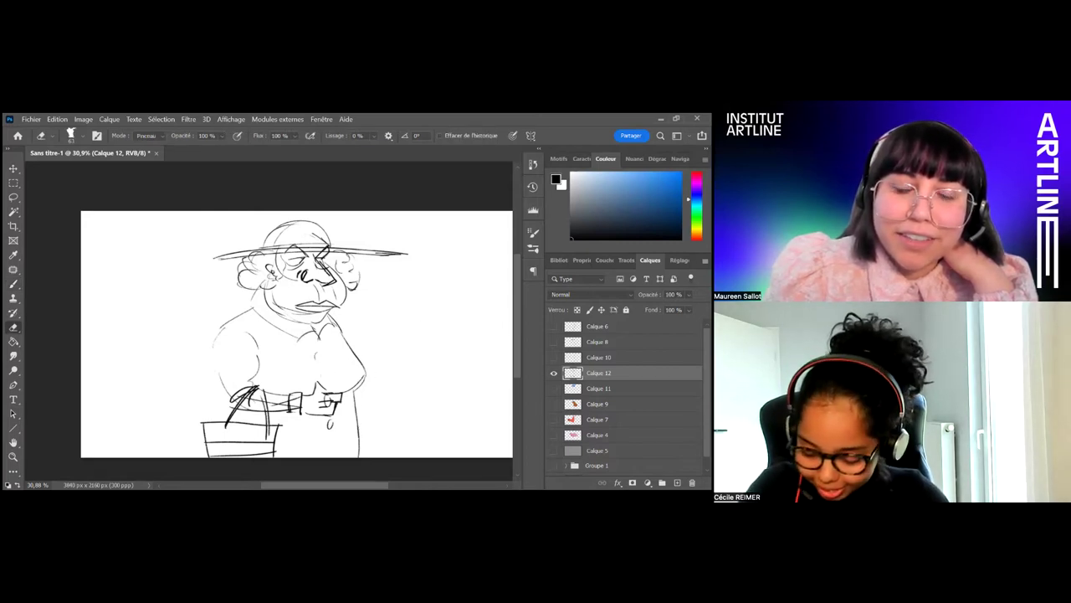
{"action": "left_click", "coordinate": [333, 424]}
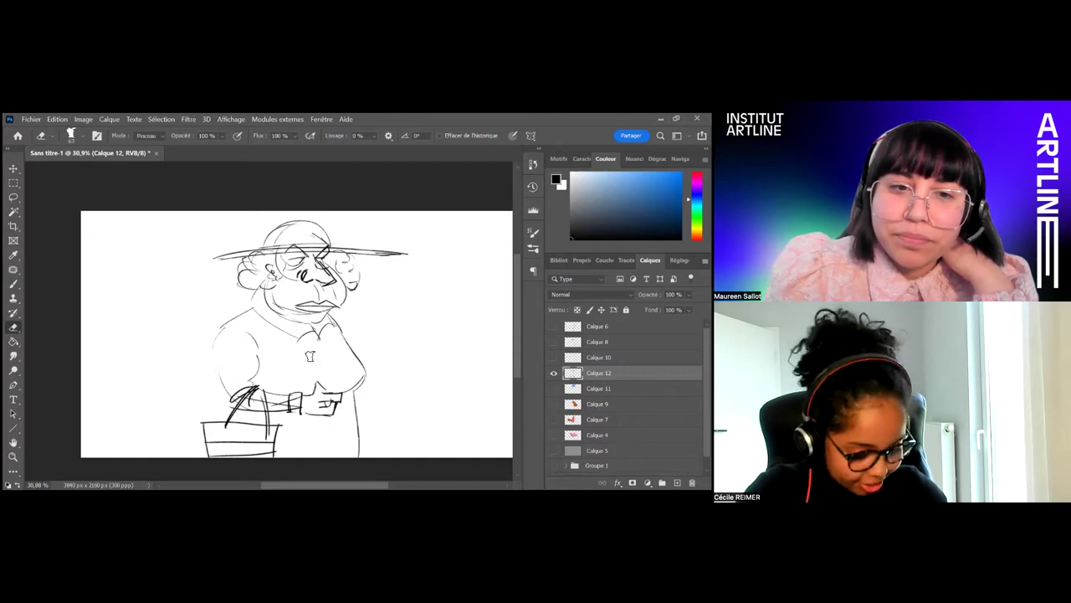
Draw overalls on the character with two buttoned shoulder straps, a chest bib and reinforced trouser-leg lines
{"action": "key", "text": "b"}
{"action": "left_click_drag", "start_coordinate": [248, 311], "coordinate": [279, 381]}
{"action": "mouse_move", "coordinate": [262, 308]}
{"action": "left_mouse_down"}
{"action": "mouse_move", "coordinate": [293, 378]}
{"action": "mouse_move", "coordinate": [339, 352]}
{"action": "mouse_move", "coordinate": [363, 363]}
{"action": "left_mouse_up"}
{"action": "left_click_drag", "start_coordinate": [278, 371], "coordinate": [288, 369]}
{"action": "left_click_drag", "start_coordinate": [346, 343], "coordinate": [353, 358]}
{"action": "mouse_move", "coordinate": [341, 321]}
{"action": "left_mouse_down"}
{"action": "mouse_move", "coordinate": [360, 356]}
{"action": "mouse_move", "coordinate": [335, 393]}
{"action": "left_mouse_up"}
{"action": "mouse_move", "coordinate": [368, 379]}
{"action": "left_mouse_down"}
{"action": "mouse_move", "coordinate": [323, 459]}
{"action": "mouse_move", "coordinate": [365, 459]}
{"action": "left_mouse_up"}
{"action": "left_click_drag", "start_coordinate": [359, 400], "coordinate": [364, 457]}
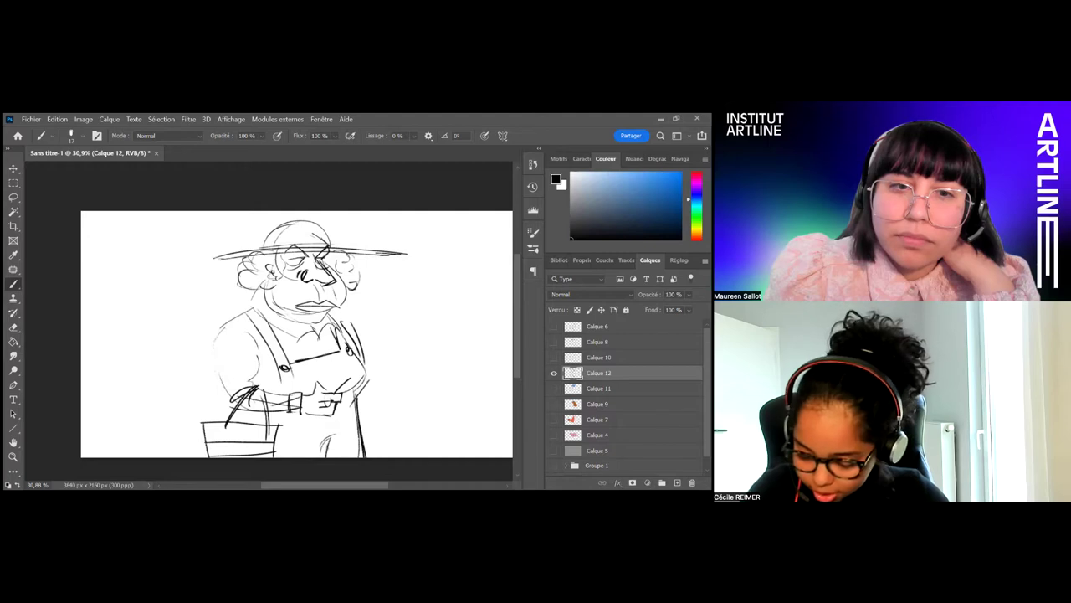
Add a new layer beneath the line art and paint the face in a peachy skin tone with a 117 px brush
{"action": "left_click", "coordinate": [678, 483], "text": "ctrl"}
{"action": "left_click", "coordinate": [610, 193]}
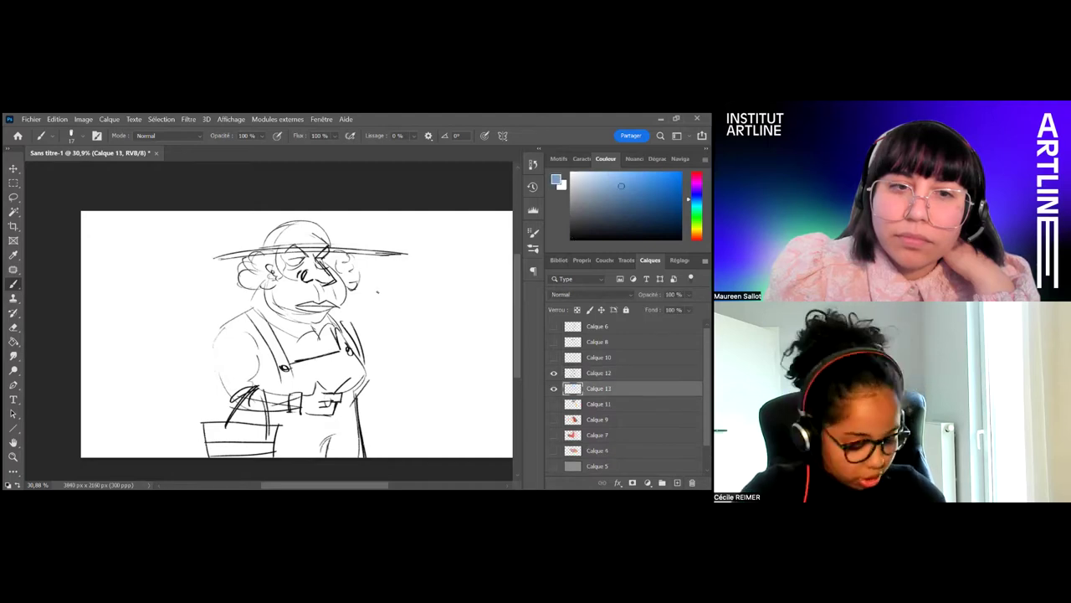
{"action": "left_click", "coordinate": [696, 235]}
{"action": "left_click", "coordinate": [606, 179]}
{"action": "left_click", "coordinate": [696, 236]}
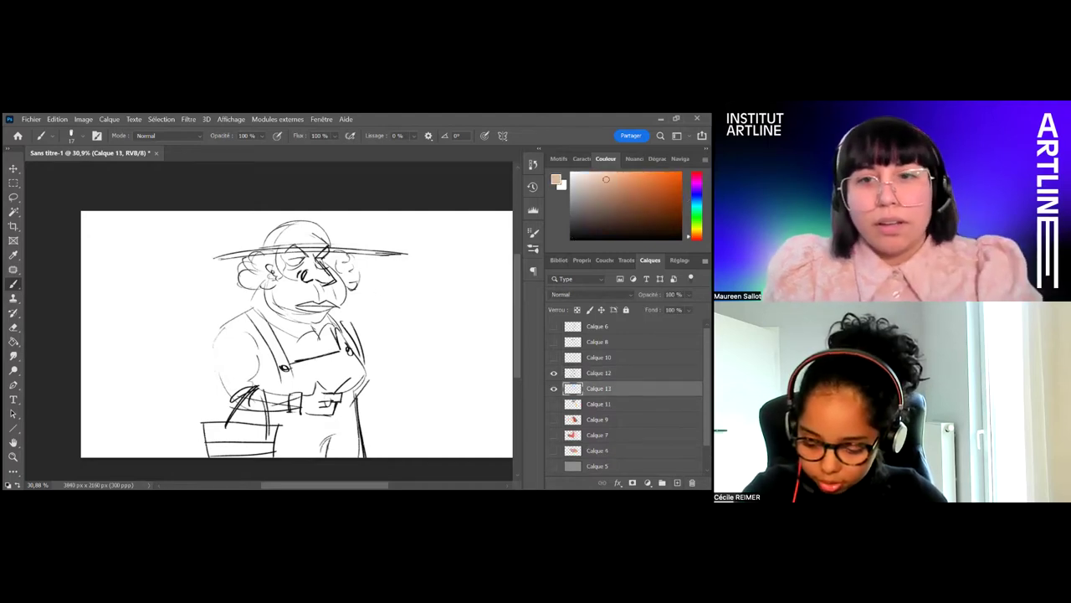
{"action": "left_click", "coordinate": [696, 238]}
{"action": "left_click", "coordinate": [608, 177]}
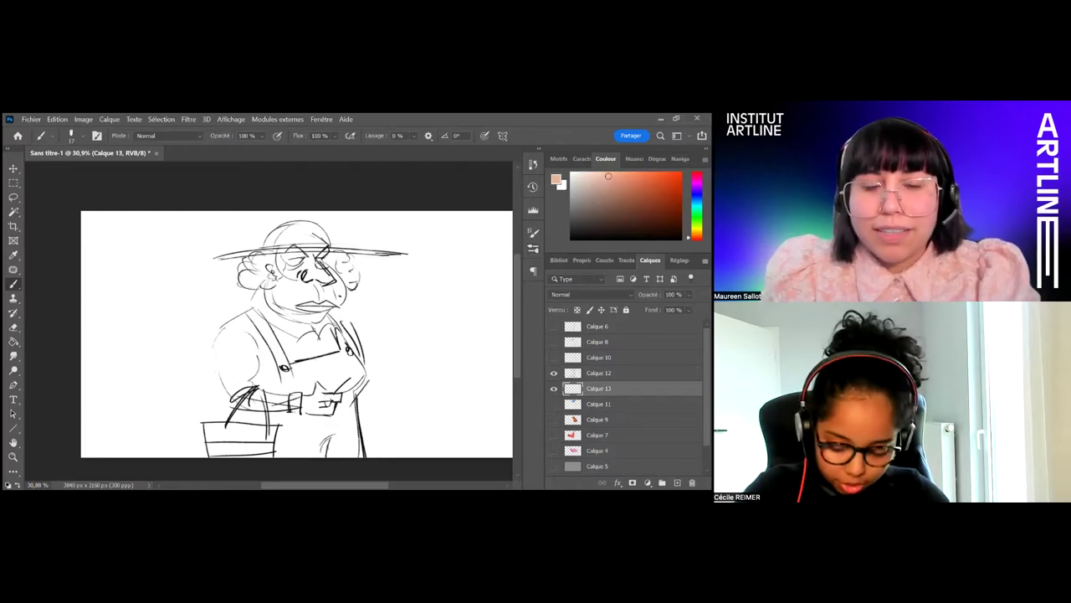
{"action": "right_click", "coordinate": [335, 289]}
{"action": "left_click", "coordinate": [440, 241]}
{"action": "mouse_move", "coordinate": [289, 263]}
{"action": "left_mouse_down"}
{"action": "mouse_move", "coordinate": [303, 303]}
{"action": "mouse_move", "coordinate": [327, 278]}
{"action": "mouse_move", "coordinate": [338, 302]}
{"action": "left_mouse_up"}
{"action": "mouse_move", "coordinate": [268, 295]}
{"action": "left_mouse_down"}
{"action": "mouse_move", "coordinate": [295, 320]}
{"action": "mouse_move", "coordinate": [321, 315]}
{"action": "left_mouse_up"}
Colour the curly hair on both sides in a pale pinkish grey and the lips in orange-red
{"action": "left_click", "coordinate": [589, 181]}
{"action": "mouse_move", "coordinate": [283, 260]}
{"action": "left_mouse_down"}
{"action": "mouse_move", "coordinate": [250, 272]}
{"action": "mouse_move", "coordinate": [263, 281]}
{"action": "mouse_move", "coordinate": [248, 269]}
{"action": "left_mouse_up"}
{"action": "left_click", "coordinate": [577, 176]}
{"action": "left_click_drag", "start_coordinate": [338, 253], "coordinate": [355, 273]}
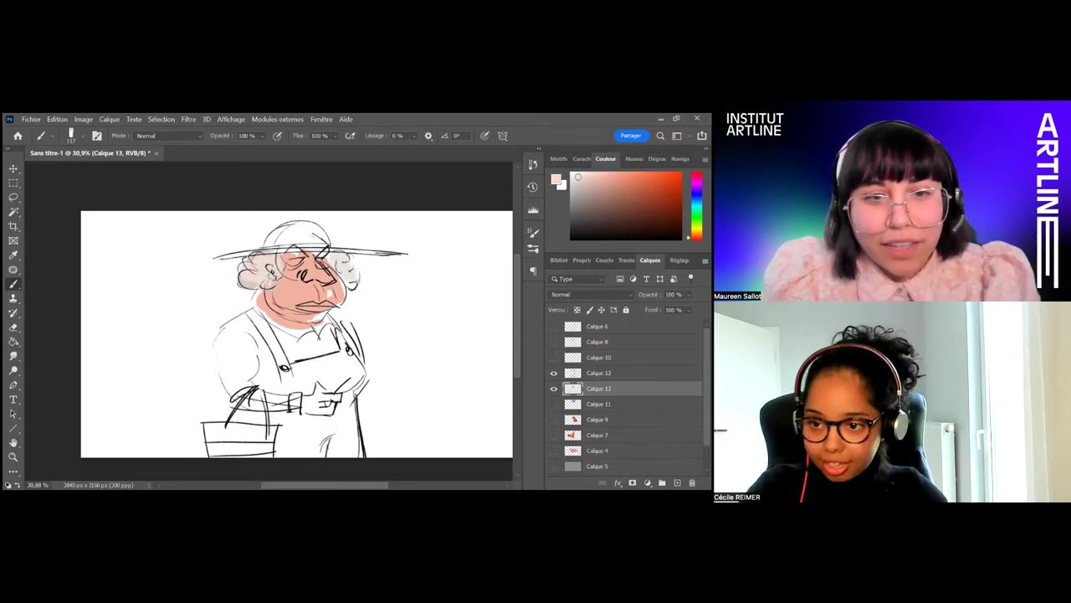
{"action": "left_click", "coordinate": [655, 180]}
{"action": "left_click_drag", "start_coordinate": [302, 309], "coordinate": [338, 310]}
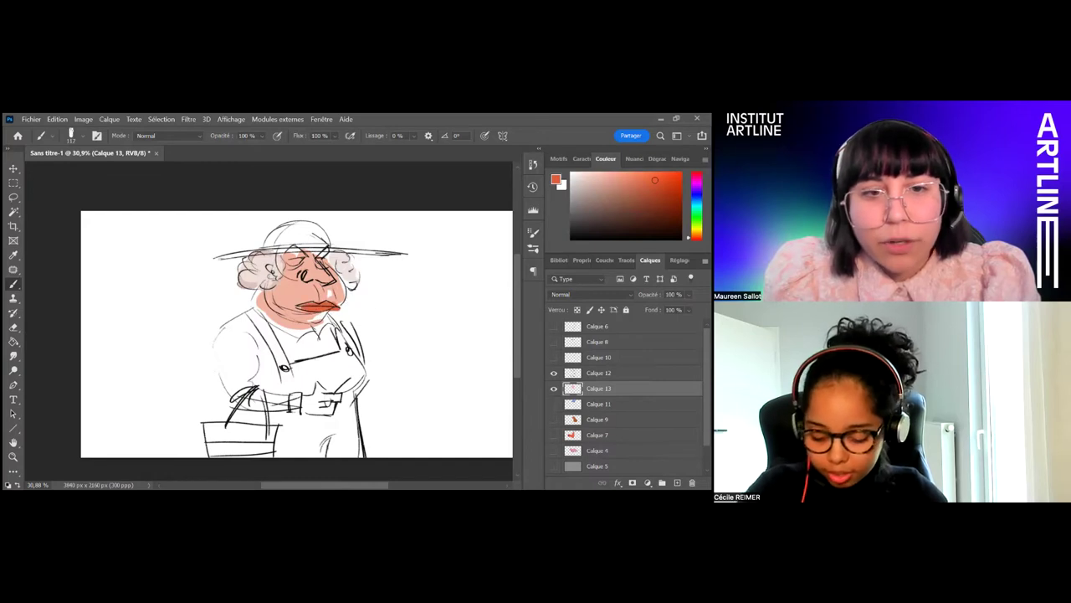
Paint the wide-brimmed hat and the overalls in a saturated blue
{"action": "left_click", "coordinate": [696, 198]}
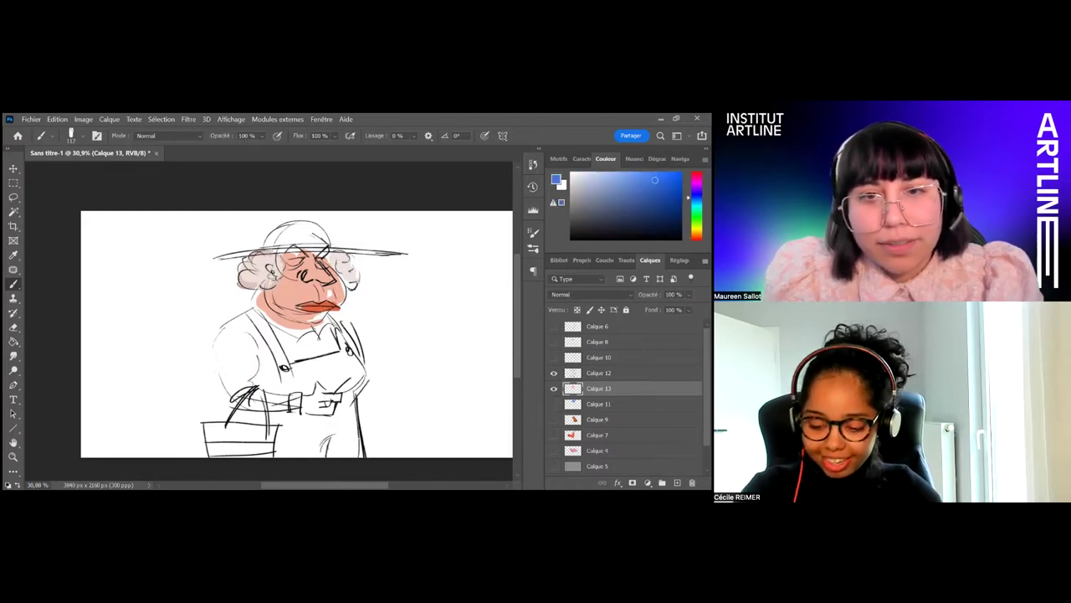
{"action": "left_click_drag", "start_coordinate": [221, 254], "coordinate": [381, 251]}
{"action": "mouse_move", "coordinate": [276, 251]}
{"action": "left_mouse_down"}
{"action": "mouse_move", "coordinate": [323, 230]}
{"action": "mouse_move", "coordinate": [327, 243]}
{"action": "mouse_move", "coordinate": [285, 224]}
{"action": "mouse_move", "coordinate": [325, 233]}
{"action": "left_mouse_up"}
{"action": "mouse_move", "coordinate": [256, 316]}
{"action": "left_mouse_down"}
{"action": "mouse_move", "coordinate": [305, 389]}
{"action": "mouse_move", "coordinate": [318, 373]}
{"action": "mouse_move", "coordinate": [348, 369]}
{"action": "mouse_move", "coordinate": [343, 328]}
{"action": "mouse_move", "coordinate": [347, 452]}
{"action": "mouse_move", "coordinate": [326, 457]}
{"action": "mouse_move", "coordinate": [269, 415]}
{"action": "mouse_move", "coordinate": [276, 426]}
{"action": "left_mouse_up"}
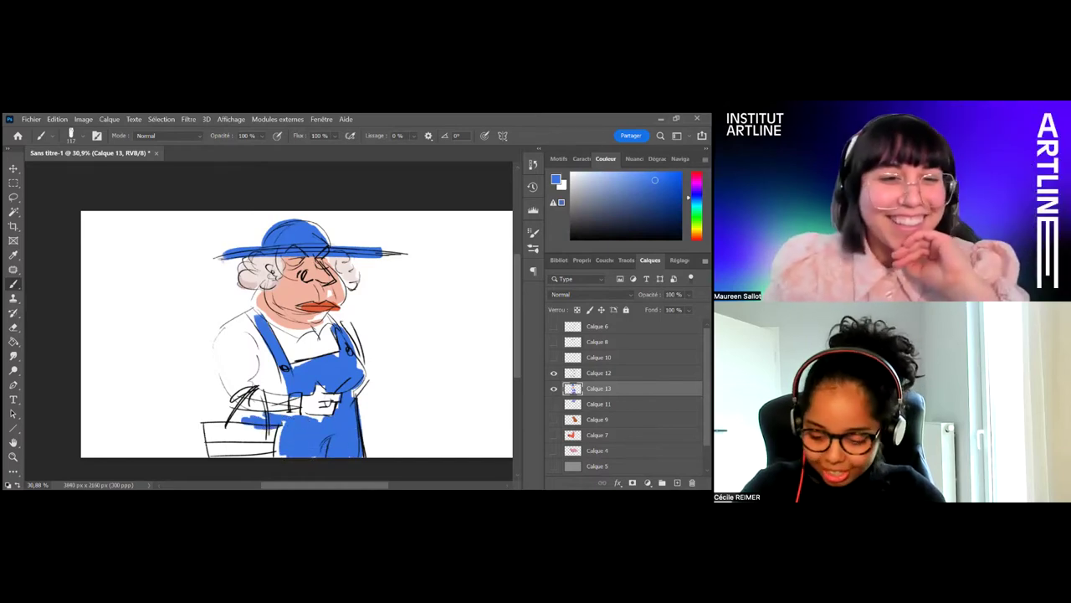
Paint the basket yellow, undo the stroke on the hand and pick a pale beige
{"action": "left_click", "coordinate": [696, 231]}
{"action": "mouse_move", "coordinate": [212, 429]}
{"action": "left_mouse_down"}
{"action": "mouse_move", "coordinate": [221, 456]}
{"action": "mouse_move", "coordinate": [268, 429]}
{"action": "mouse_move", "coordinate": [251, 452]}
{"action": "mouse_move", "coordinate": [280, 444]}
{"action": "left_mouse_up"}
{"action": "mouse_move", "coordinate": [310, 397]}
{"action": "left_mouse_down"}
{"action": "mouse_move", "coordinate": [322, 410]}
{"action": "mouse_move", "coordinate": [326, 399]}
{"action": "mouse_move", "coordinate": [337, 410]}
{"action": "mouse_move", "coordinate": [308, 406]}
{"action": "mouse_move", "coordinate": [333, 402]}
{"action": "mouse_move", "coordinate": [323, 414]}
{"action": "left_mouse_up"}
{"action": "key", "text": "ctrl+z"}
{"action": "left_click", "coordinate": [590, 182]}
Hide the character's colour and line layers, Calque 13 and Calque 12, and add a new empty layer
{"action": "left_click", "coordinate": [554, 389]}
{"action": "left_click", "coordinate": [554, 373]}
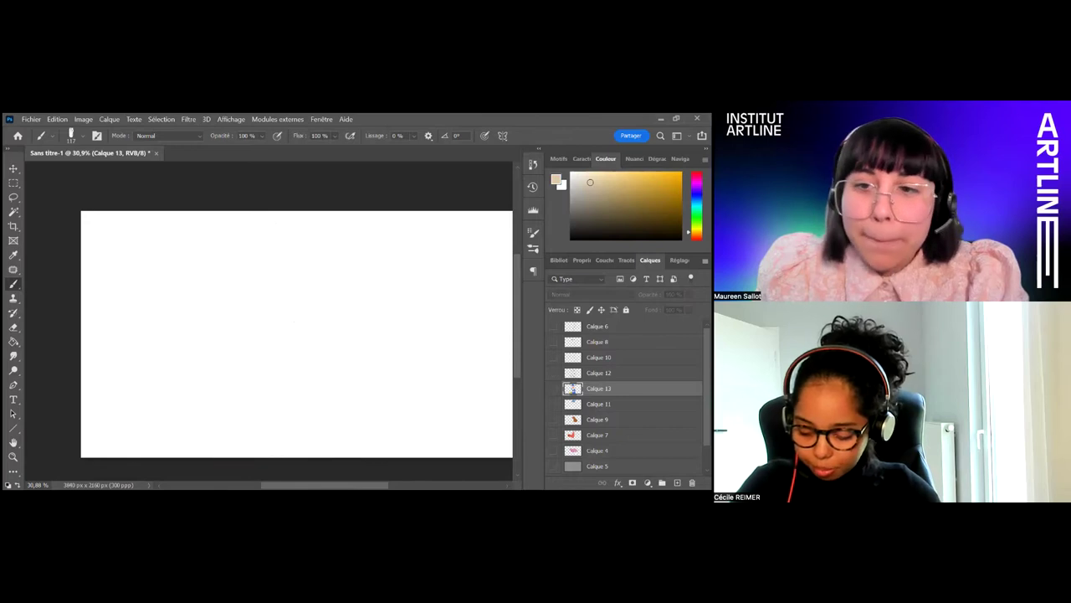
{"action": "left_click", "coordinate": [677, 483]}
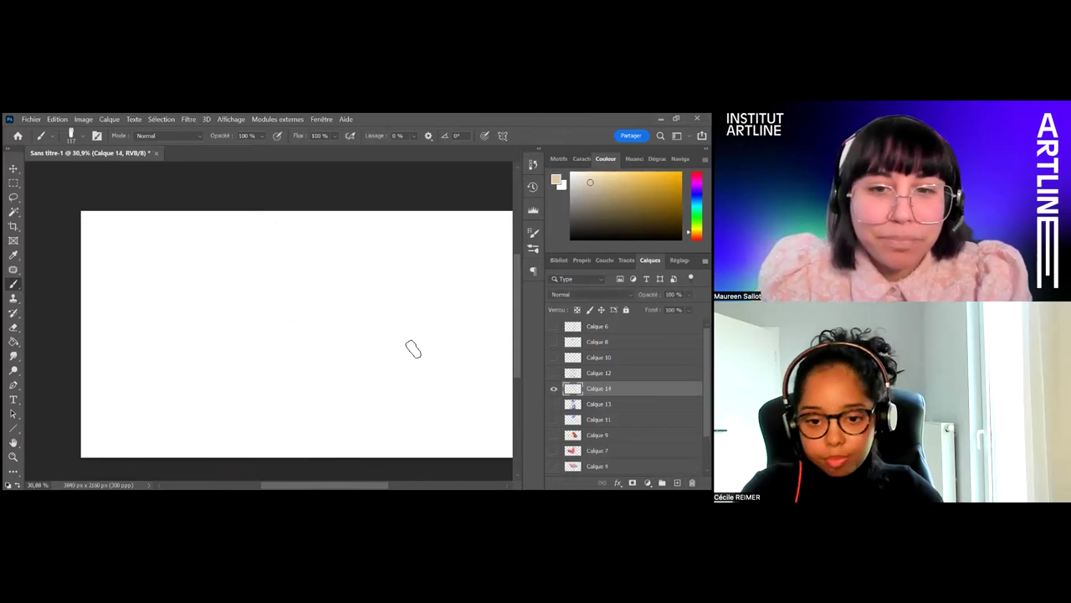
Outline a long dog head tapering to a narrow muzzle with a black 13 px brush
{"action": "key", "text": "d"}
{"action": "right_click", "coordinate": [391, 315]}
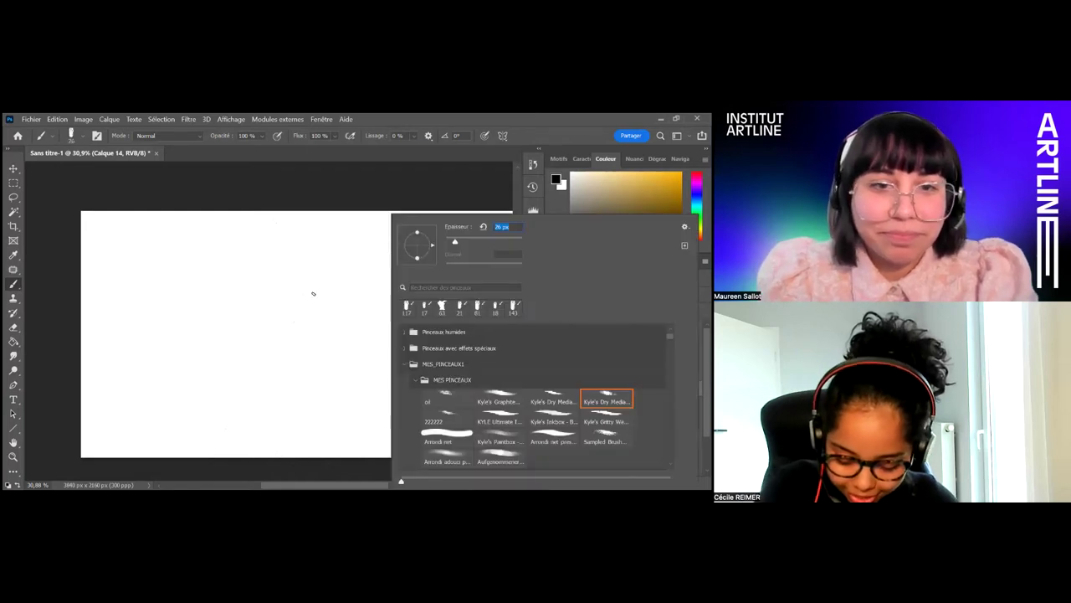
{"action": "type", "text": "13"}
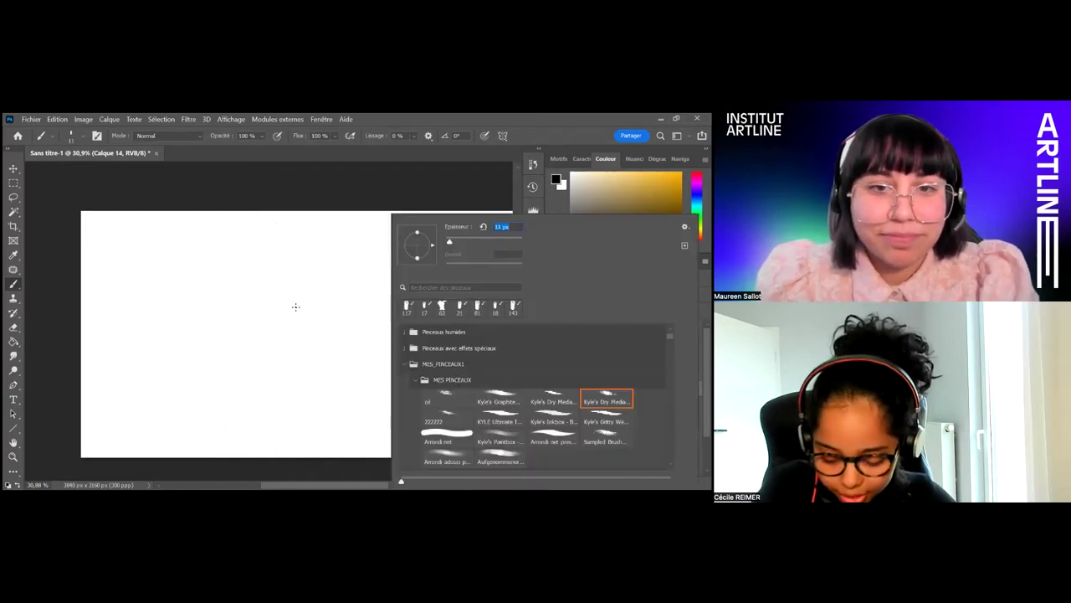
{"action": "key", "text": "Return"}
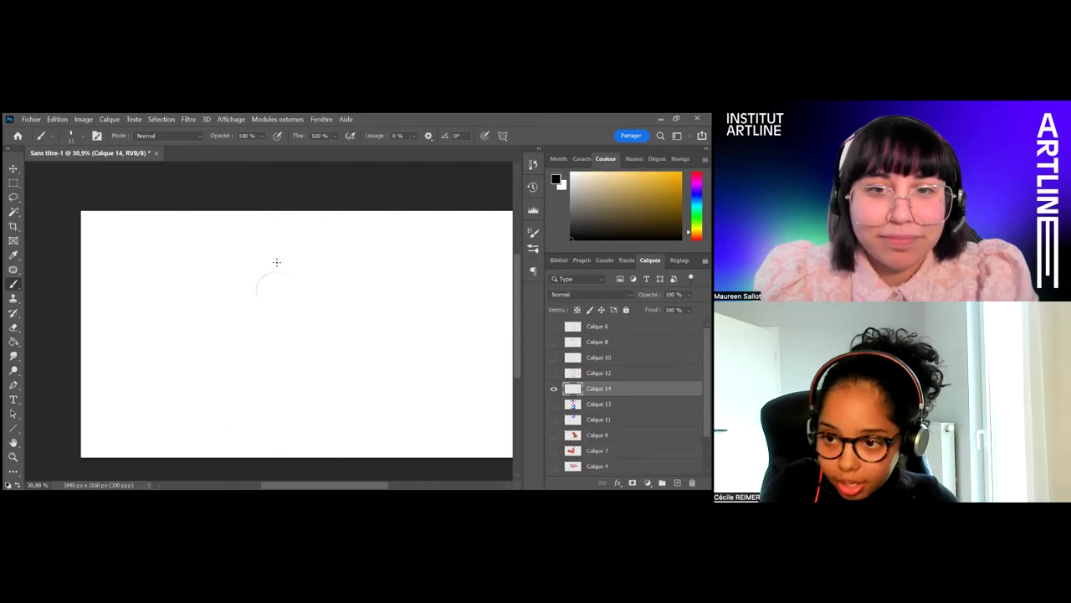
{"action": "left_click_drag", "start_coordinate": [258, 282], "coordinate": [277, 342]}
{"action": "left_click_drag", "start_coordinate": [296, 297], "coordinate": [284, 333]}
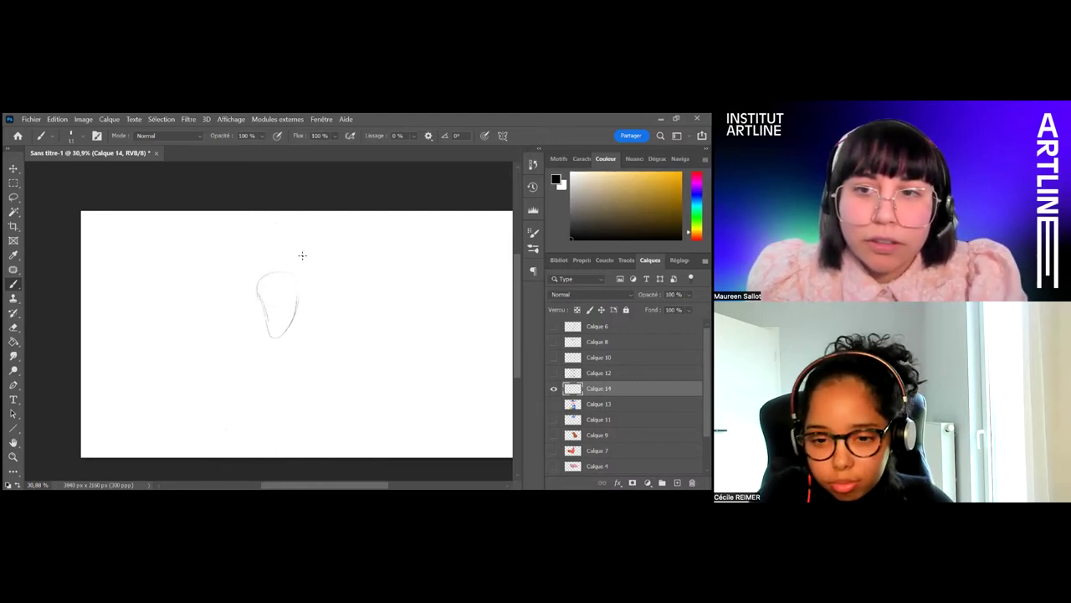
Draw two long drooping ears, a dark nose and two dot eyes on the dog's head
{"action": "left_click_drag", "start_coordinate": [292, 276], "coordinate": [308, 268]}
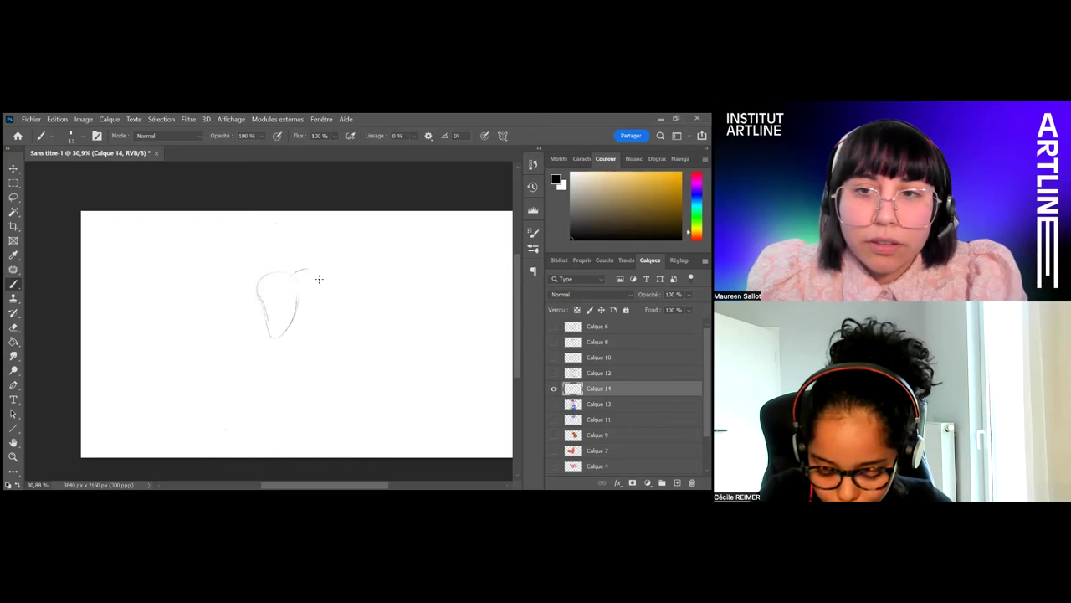
{"action": "left_click_drag", "start_coordinate": [325, 301], "coordinate": [310, 314]}
{"action": "mouse_move", "coordinate": [263, 271]}
{"action": "left_mouse_down"}
{"action": "mouse_move", "coordinate": [238, 283]}
{"action": "mouse_move", "coordinate": [238, 307]}
{"action": "mouse_move", "coordinate": [282, 332]}
{"action": "left_mouse_up"}
{"action": "key", "text": "ctrl+z"}
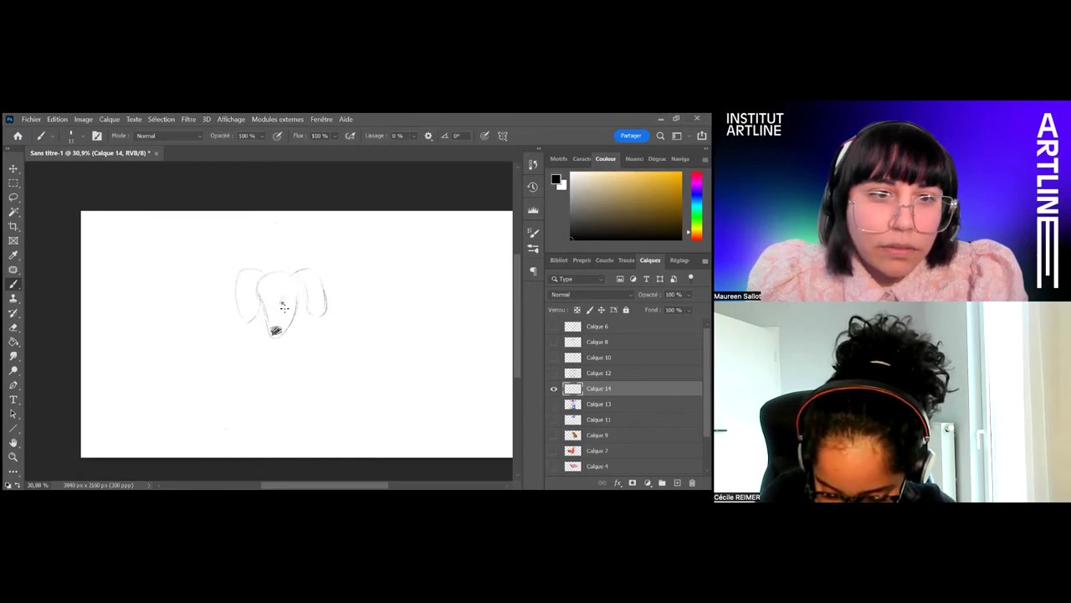
{"action": "left_click", "coordinate": [284, 306]}
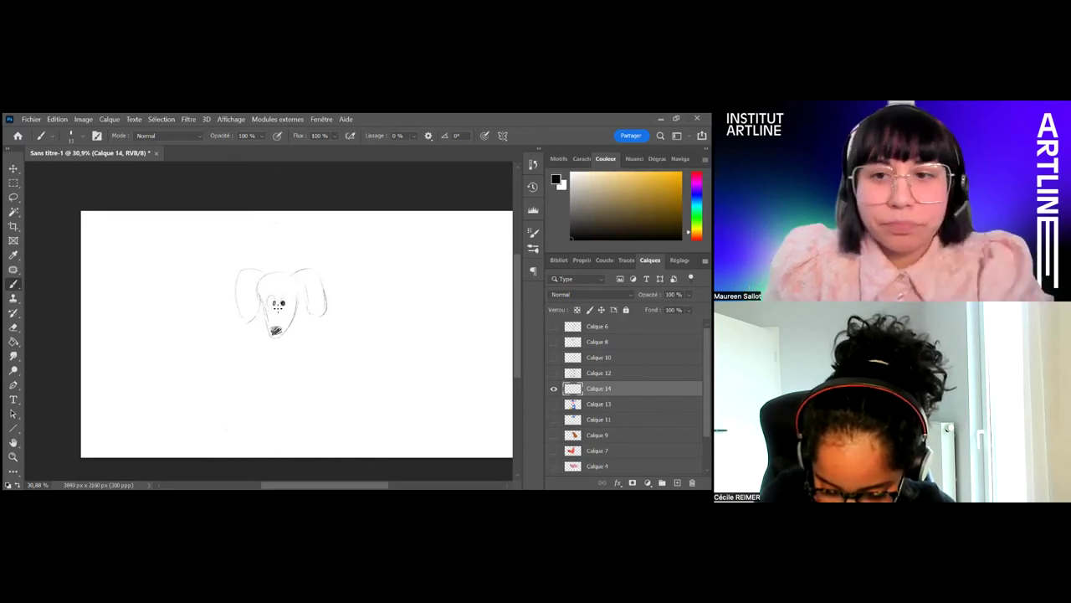
{"action": "left_click", "coordinate": [273, 302]}
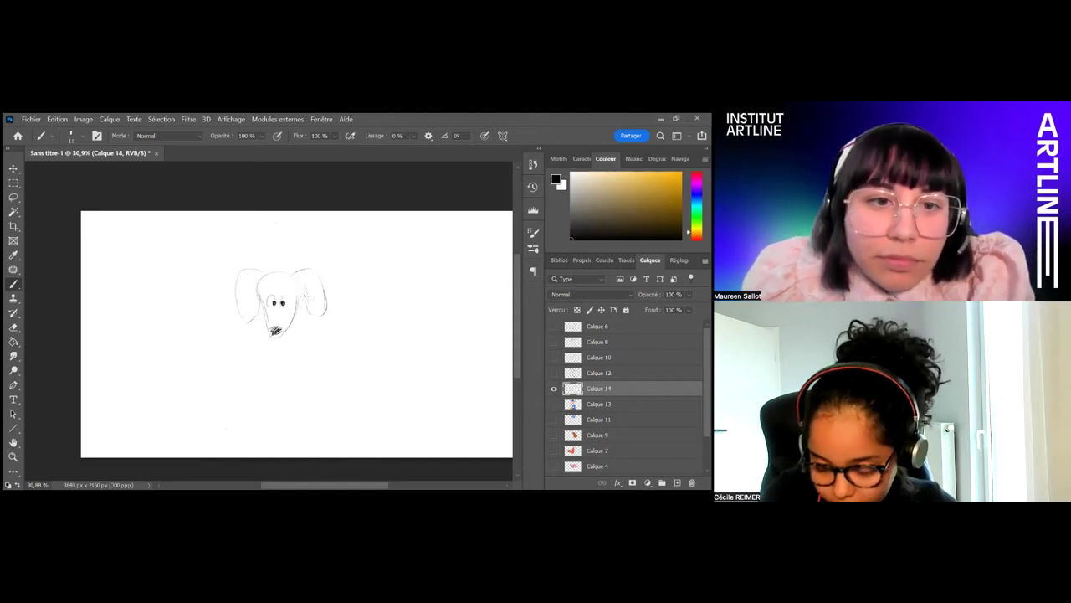
Draw the dog's back line, undo its rear end, and sketch the chest and short front leg
{"action": "mouse_move", "coordinate": [302, 315]}
{"action": "left_mouse_down"}
{"action": "mouse_move", "coordinate": [422, 320]}
{"action": "mouse_move", "coordinate": [389, 323]}
{"action": "mouse_move", "coordinate": [425, 328]}
{"action": "left_mouse_up"}
{"action": "key", "text": "z"}
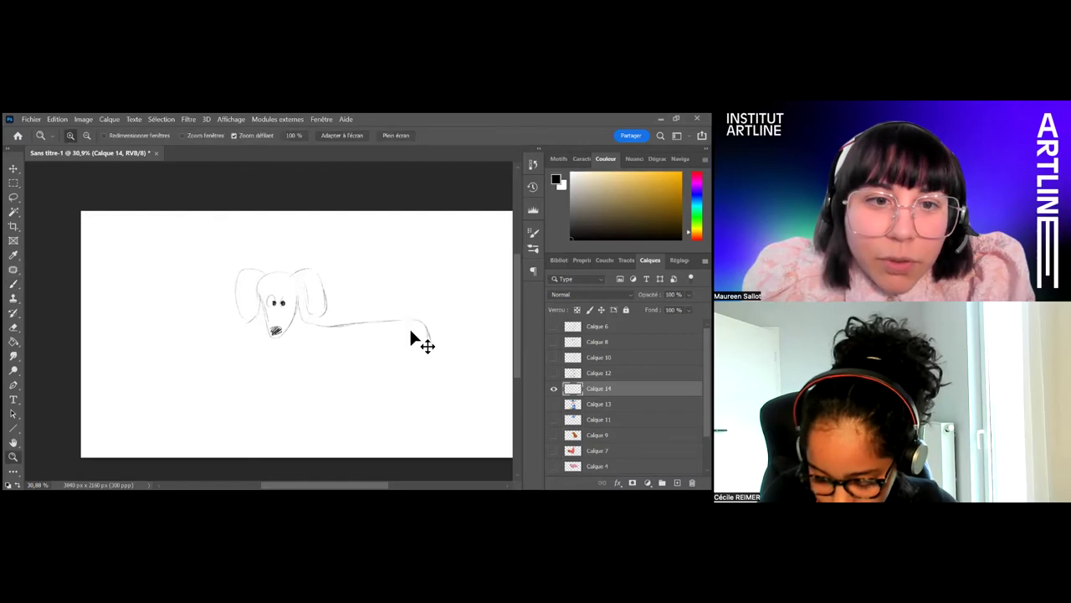
{"action": "key", "text": "ctrl+z"}
{"action": "key", "text": "ctrl+z"}
{"action": "key", "text": "b"}
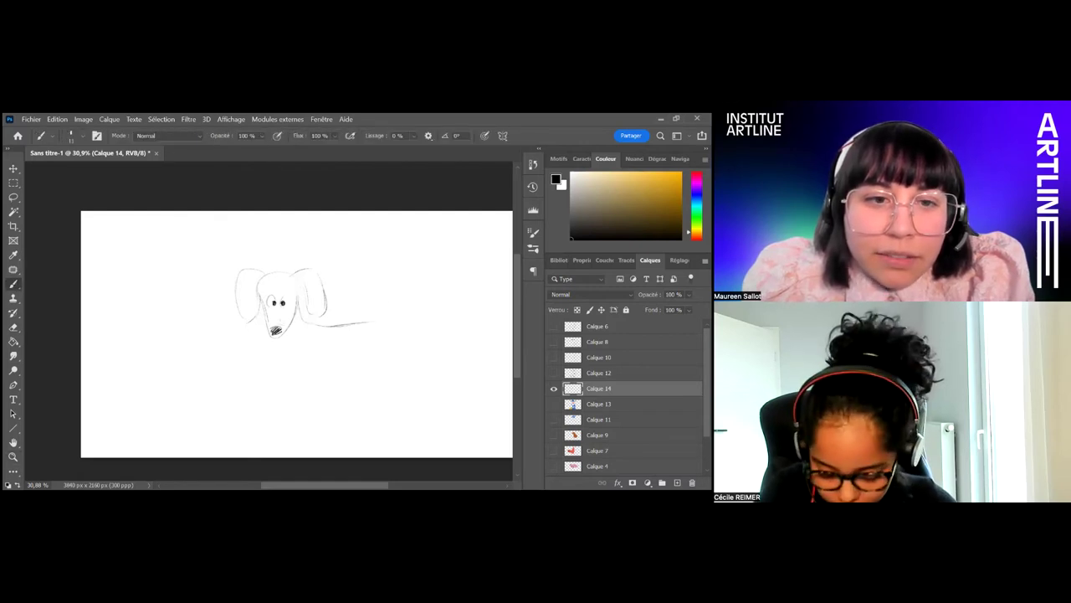
{"action": "left_click_drag", "start_coordinate": [290, 347], "coordinate": [326, 338]}
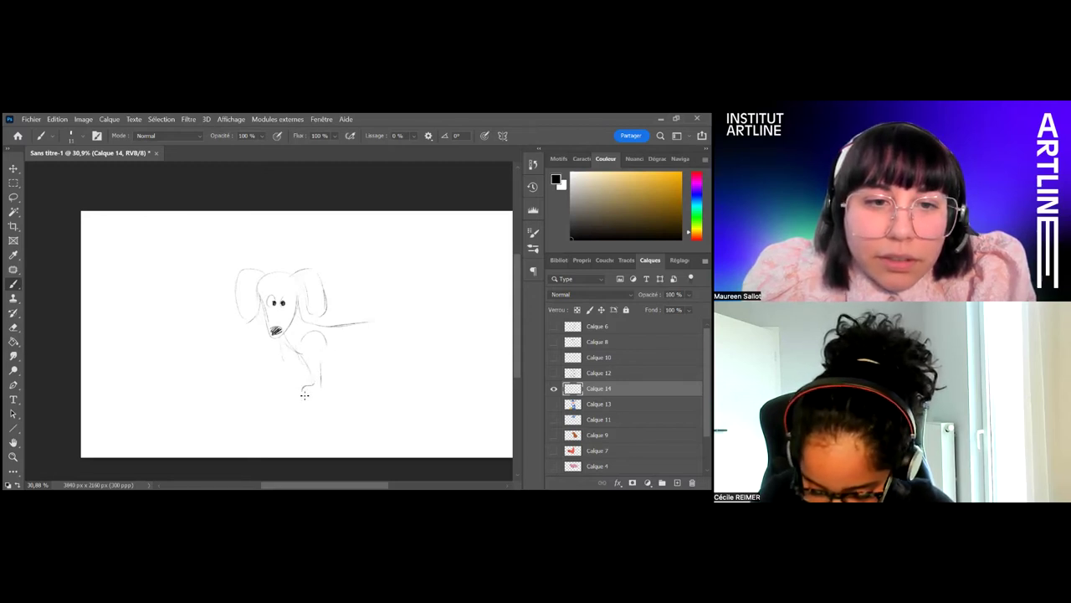
Complete the dachshund's body with a belly line, a short hind leg and an upturned tail
{"action": "mouse_move", "coordinate": [324, 359]}
{"action": "left_mouse_down"}
{"action": "mouse_move", "coordinate": [367, 363]}
{"action": "mouse_move", "coordinate": [337, 359]}
{"action": "mouse_move", "coordinate": [366, 356]}
{"action": "mouse_move", "coordinate": [353, 359]}
{"action": "mouse_move", "coordinate": [405, 329]}
{"action": "mouse_move", "coordinate": [405, 354]}
{"action": "mouse_move", "coordinate": [403, 336]}
{"action": "mouse_move", "coordinate": [387, 353]}
{"action": "mouse_move", "coordinate": [408, 331]}
{"action": "mouse_move", "coordinate": [404, 375]}
{"action": "left_mouse_up"}
{"action": "key", "text": "ctrl+z"}
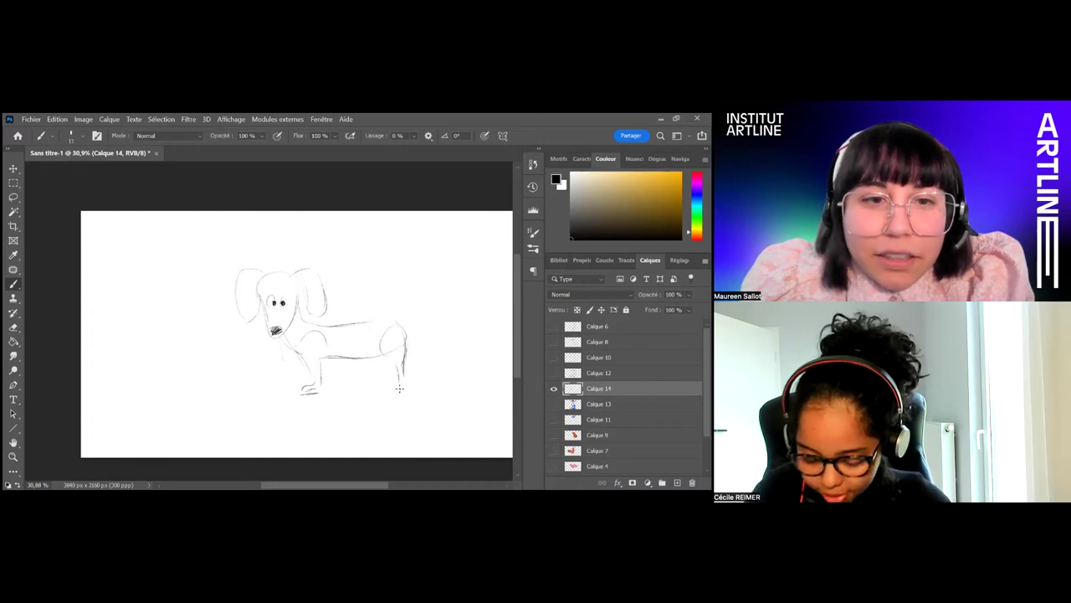
{"action": "left_click_drag", "start_coordinate": [404, 335], "coordinate": [405, 305]}
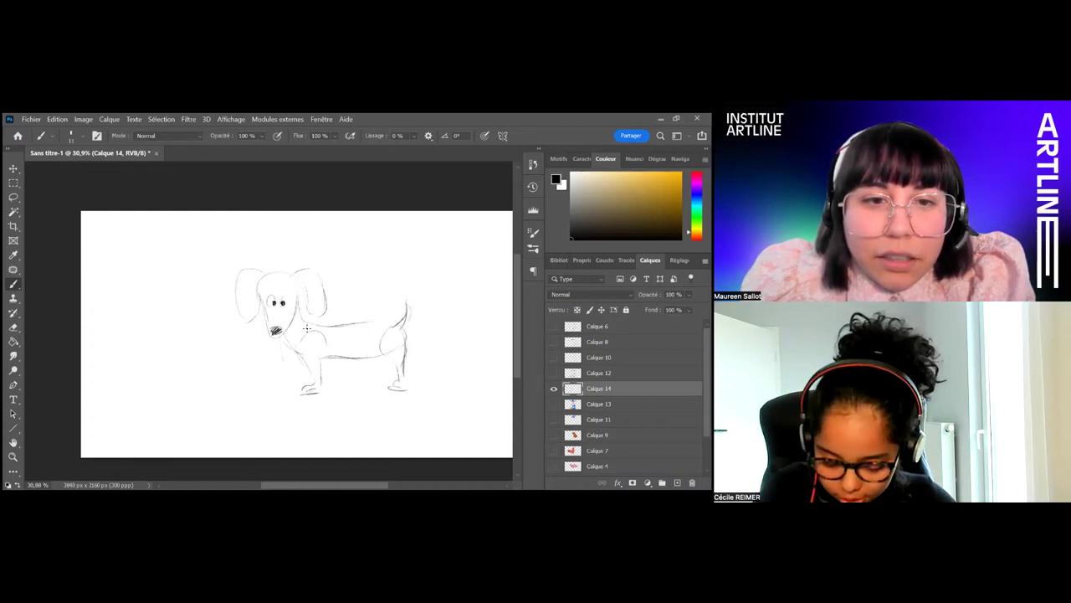
Paint a red bow tie under the dog's muzzle with a larger brush
{"action": "left_click", "coordinate": [696, 239]}
{"action": "left_click", "coordinate": [651, 177]}
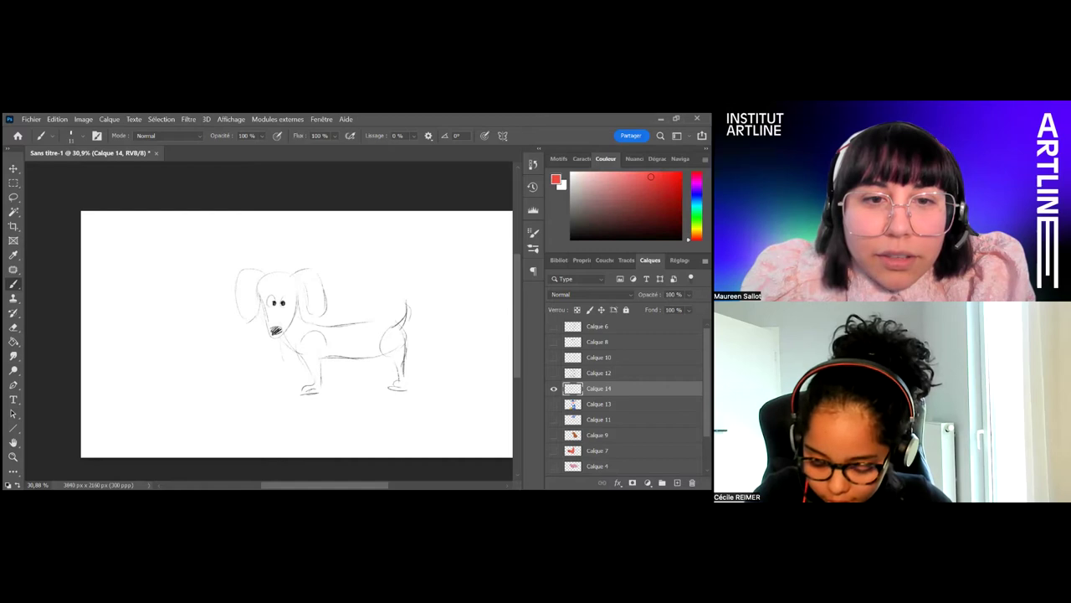
{"action": "right_click", "coordinate": [370, 292]}
{"action": "left_click", "coordinate": [621, 398]}
{"action": "left_click", "coordinate": [294, 324]}
{"action": "mouse_move", "coordinate": [294, 324]}
{"action": "left_mouse_down"}
{"action": "mouse_move", "coordinate": [304, 337]}
{"action": "mouse_move", "coordinate": [282, 349]}
{"action": "left_mouse_up"}
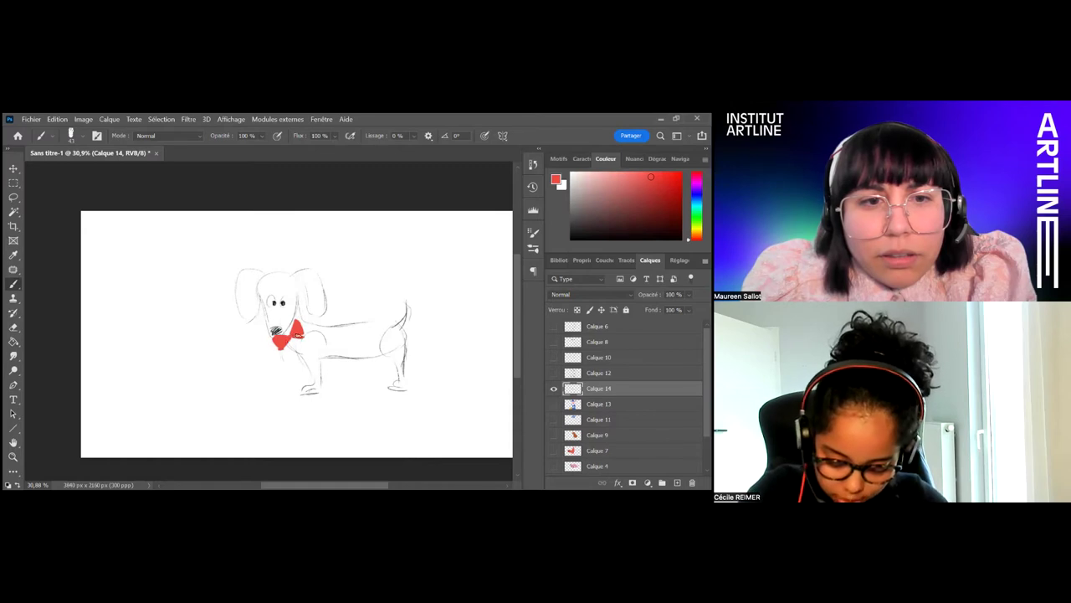